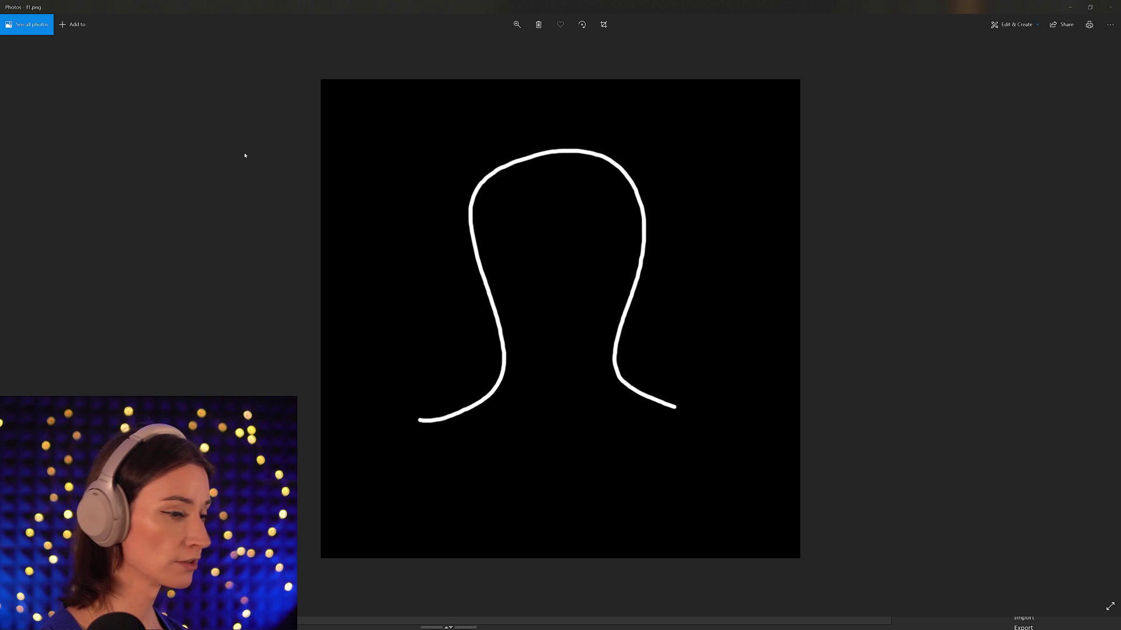
Examine the folds and wrinkles on the lower back panels of the coat from several angles.
{"action": "key", "text": "Right"}
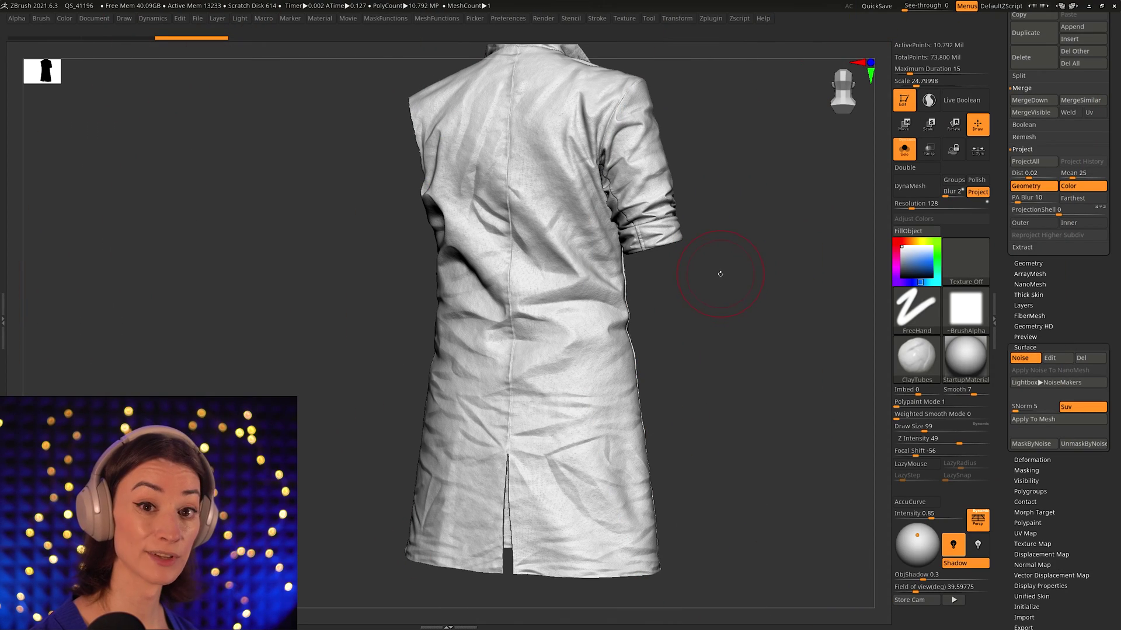
{"action": "mouse_move", "coordinate": [583, 465]}
{"action": "right_mouse_down", "text": "alt"}
{"action": "mouse_move", "coordinate": [600, 325]}
{"action": "mouse_move", "coordinate": [617, 362]}
{"action": "mouse_move", "coordinate": [636, 357]}
{"action": "mouse_move", "coordinate": [615, 378]}
{"action": "right_mouse_up", "text": "alt"}
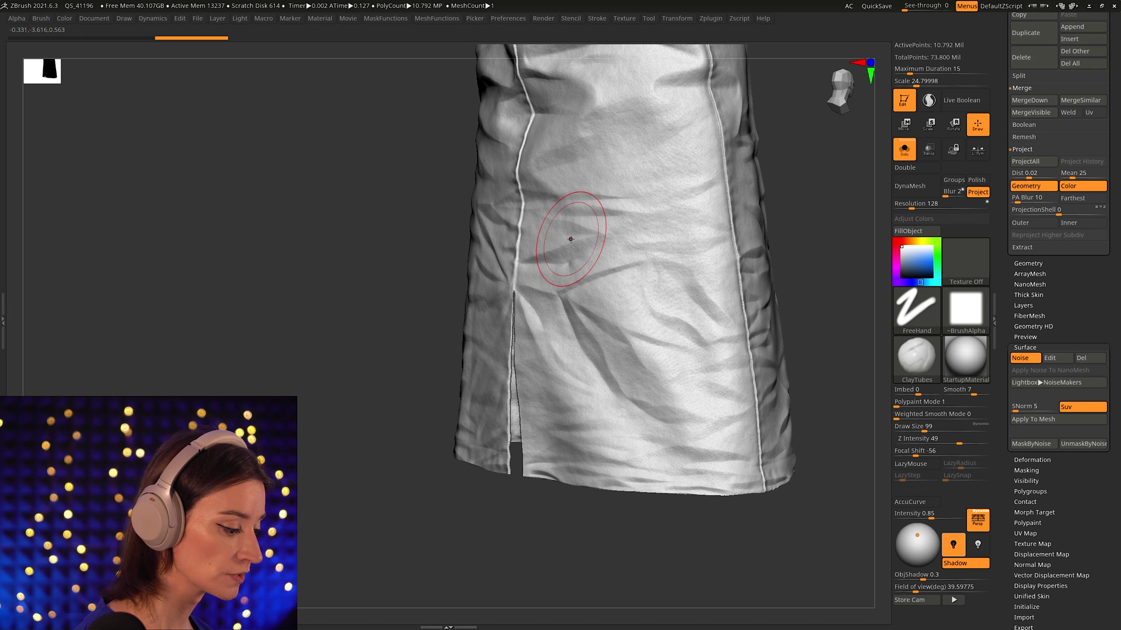
{"action": "left_click_drag", "start_coordinate": [658, 591], "coordinate": [675, 538], "text": "alt"}
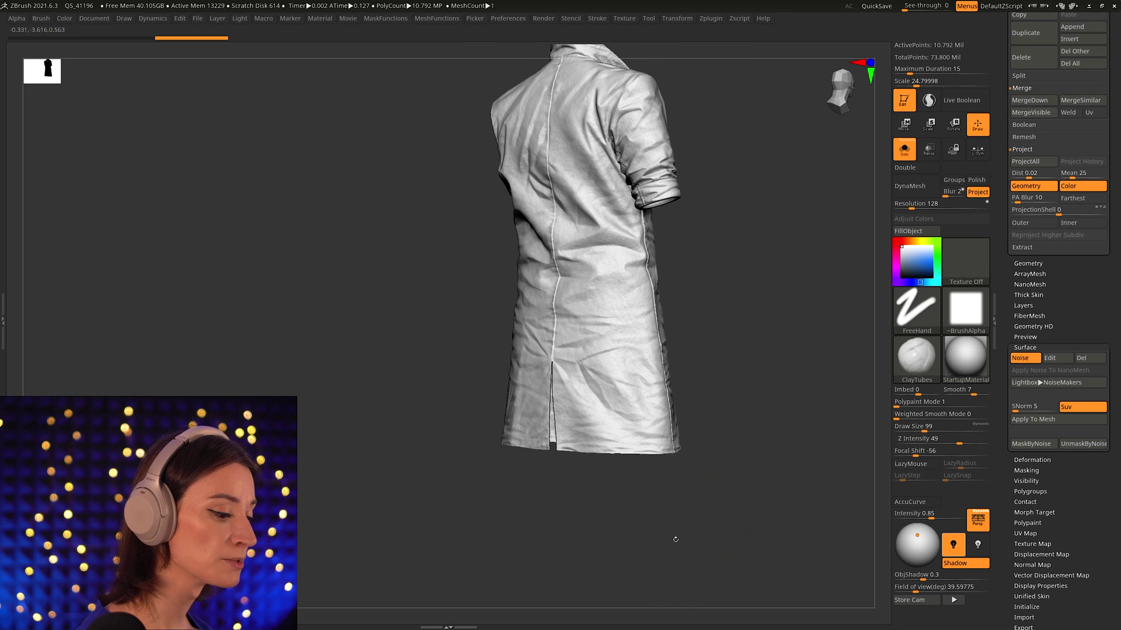
{"action": "right_click_drag", "start_coordinate": [772, 468], "coordinate": [788, 510], "text": "ctrl"}
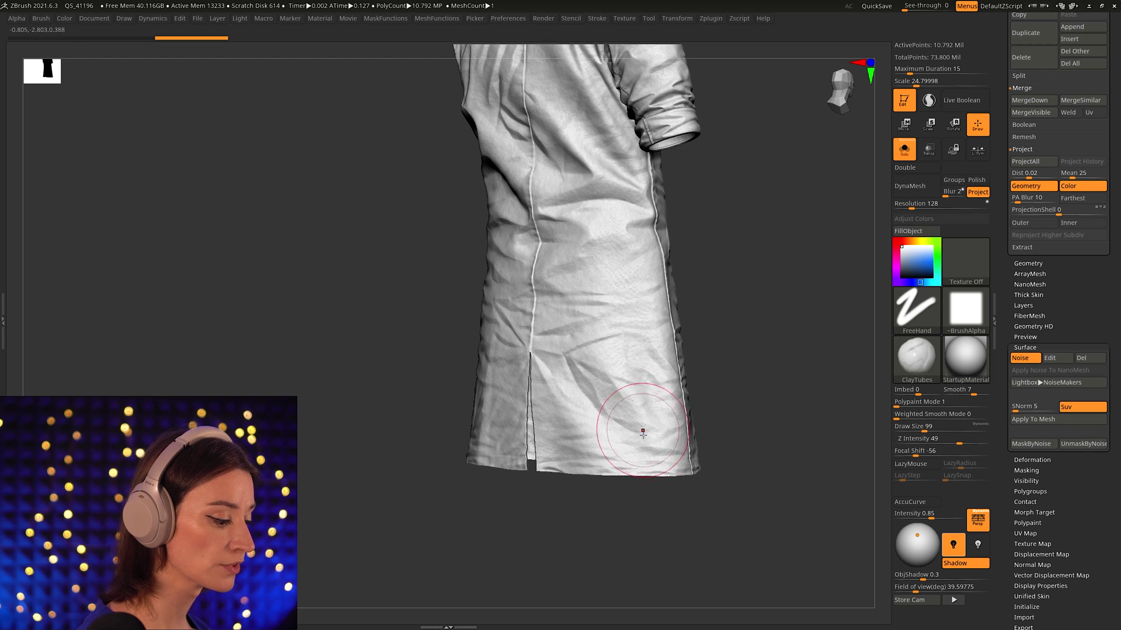
{"action": "right_click_drag", "start_coordinate": [643, 430], "coordinate": [640, 439]}
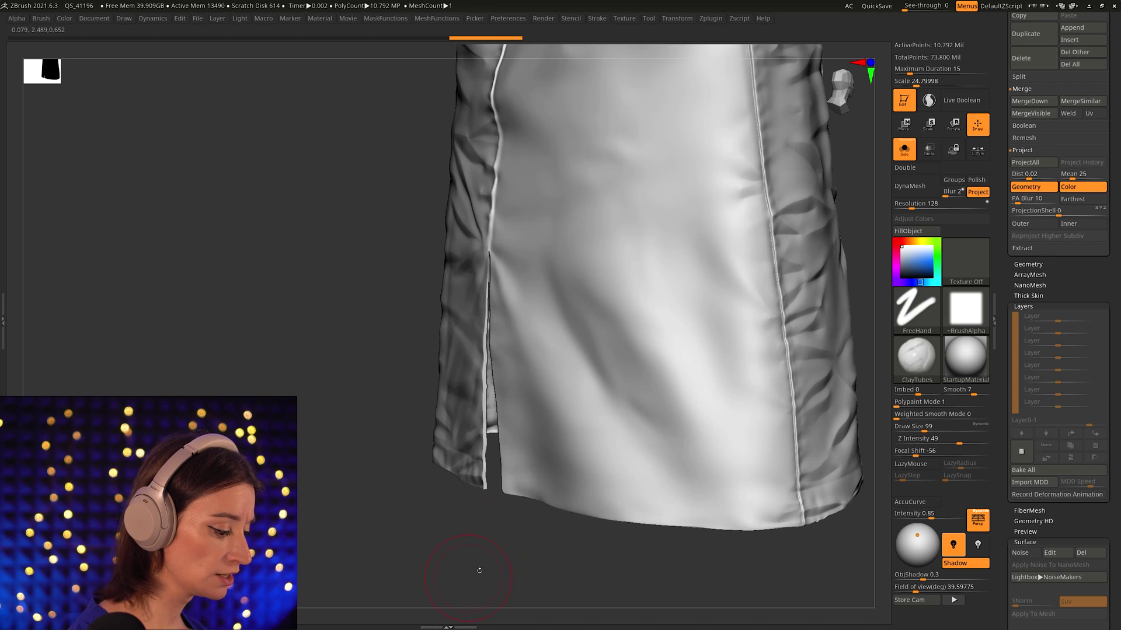
{"action": "left_click_drag", "start_coordinate": [642, 420], "coordinate": [683, 457], "text": "shift"}
{"action": "left_click_drag", "start_coordinate": [569, 525], "coordinate": [656, 529]}
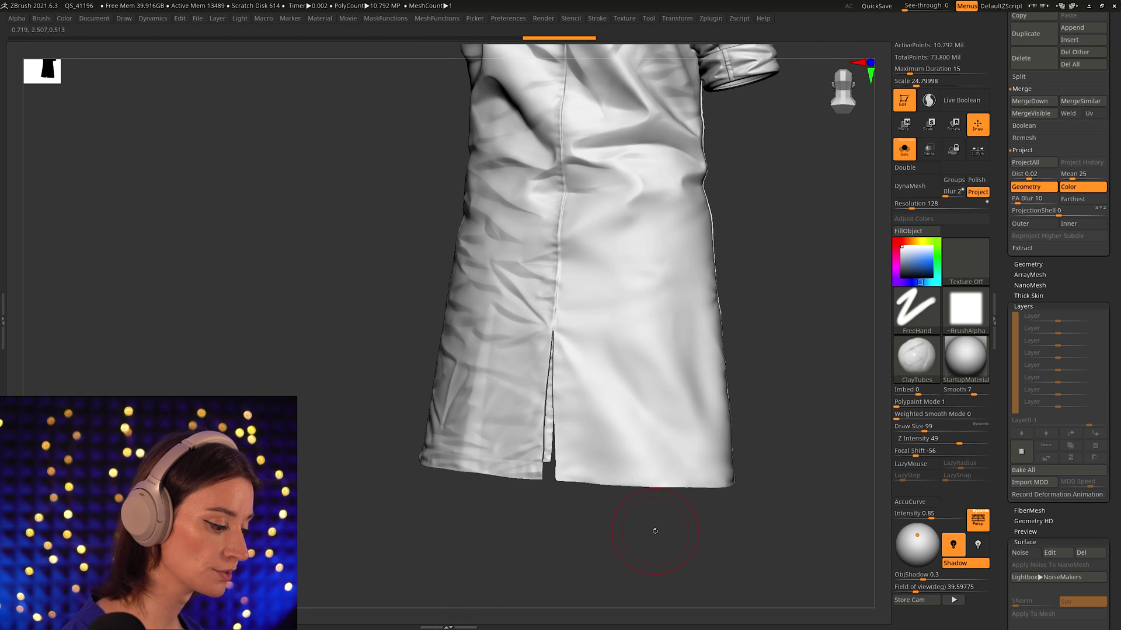
Select the DamStandard brush and set its draw size to 46.
{"action": "key", "text": "b"}
{"action": "key", "text": "d"}
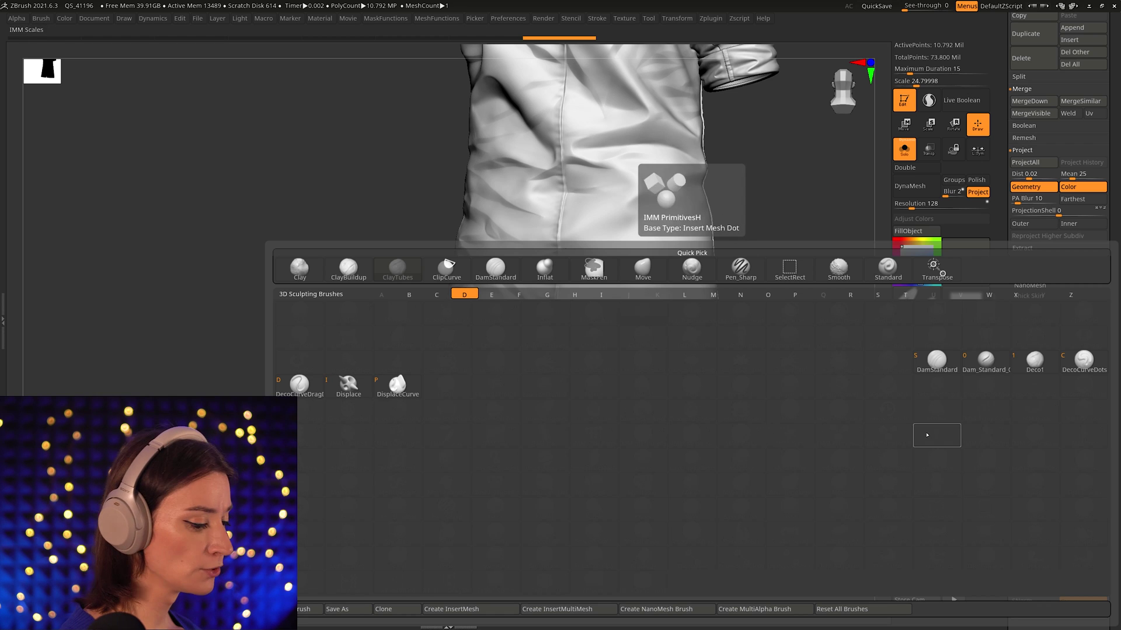
{"action": "left_click", "coordinate": [937, 358]}
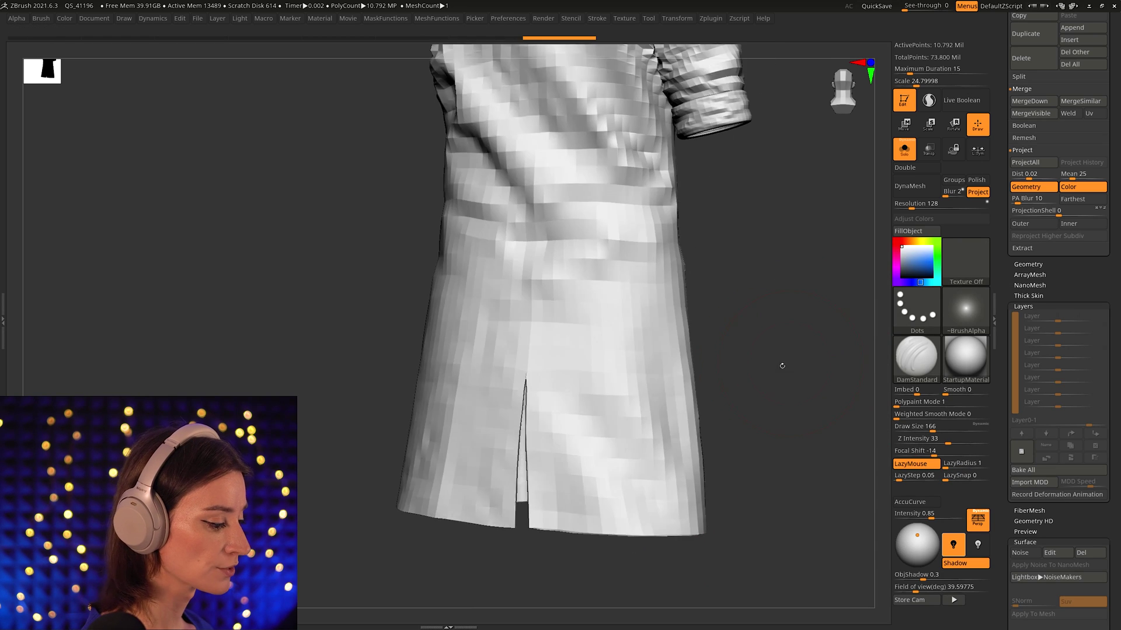
{"action": "left_click_drag", "start_coordinate": [783, 366], "coordinate": [793, 360]}
{"action": "key", "text": "bracketright"}
{"action": "key", "text": "bracketright"}
{"action": "key", "text": "bracketright"}
{"action": "key", "text": "bracketright"}
{"action": "key", "text": "bracketright"}
{"action": "key", "text": "bracketright"}
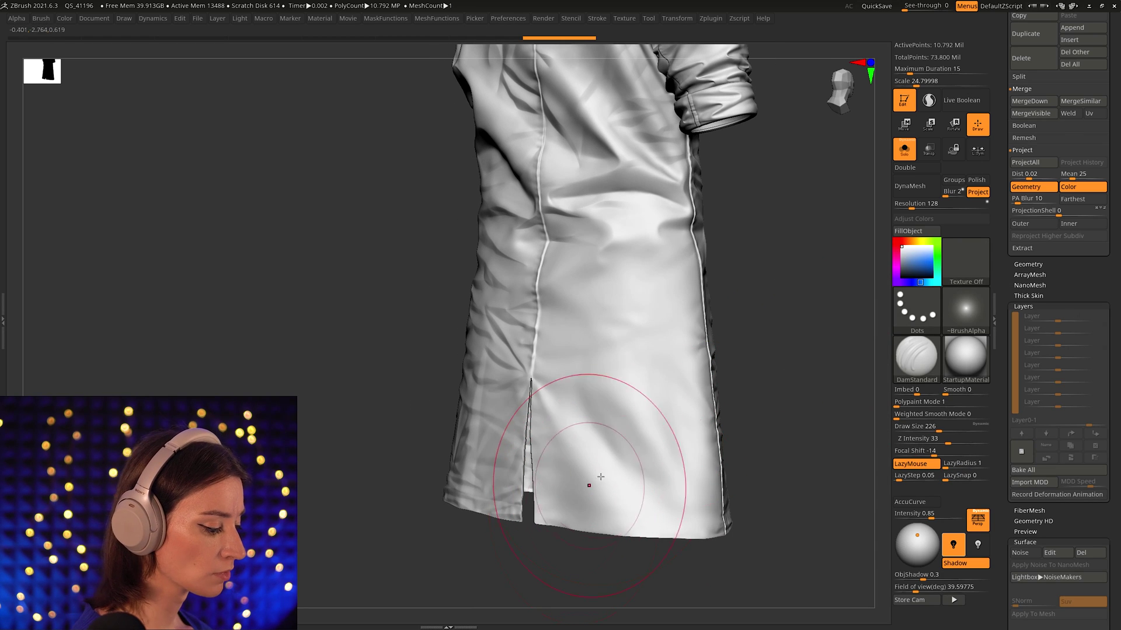
{"action": "key", "text": "bracketleft"}
{"action": "key", "text": "bracketleft"}
{"action": "key", "text": "bracketleft"}
{"action": "key", "text": "bracketleft"}
{"action": "key", "text": "bracketleft"}
{"action": "key", "text": "bracketleft"}
{"action": "key", "text": "bracketleft"}
{"action": "key", "text": "bracketleft"}
{"action": "key", "text": "bracketleft"}
{"action": "key", "text": "bracketleft"}
{"action": "key", "text": "bracketleft"}
{"action": "key", "text": "bracketleft"}
{"action": "key", "text": "bracketleft"}
{"action": "key", "text": "bracketleft"}
{"action": "key", "text": "bracketleft"}
{"action": "key", "text": "bracketleft"}
{"action": "key", "text": "bracketleft"}
{"action": "key", "text": "bracketleft"}
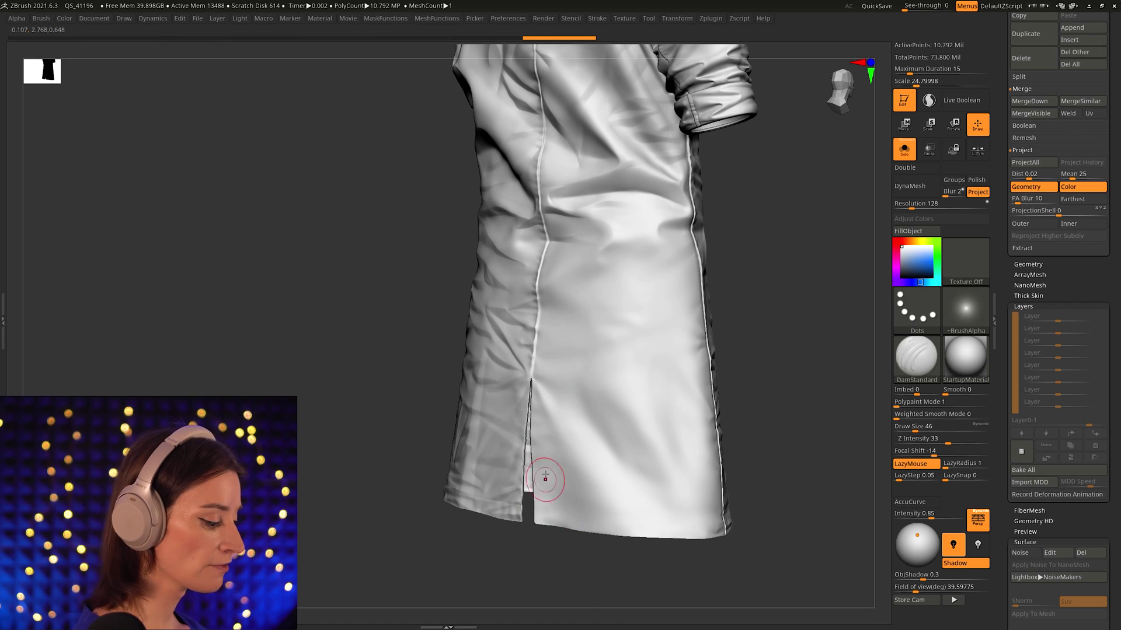
Test a crease stroke above the hem, undo it, and set DamStandard to Z Intensity 18 and Draw Size 66.
{"action": "left_click_drag", "start_coordinate": [695, 581], "coordinate": [745, 591]}
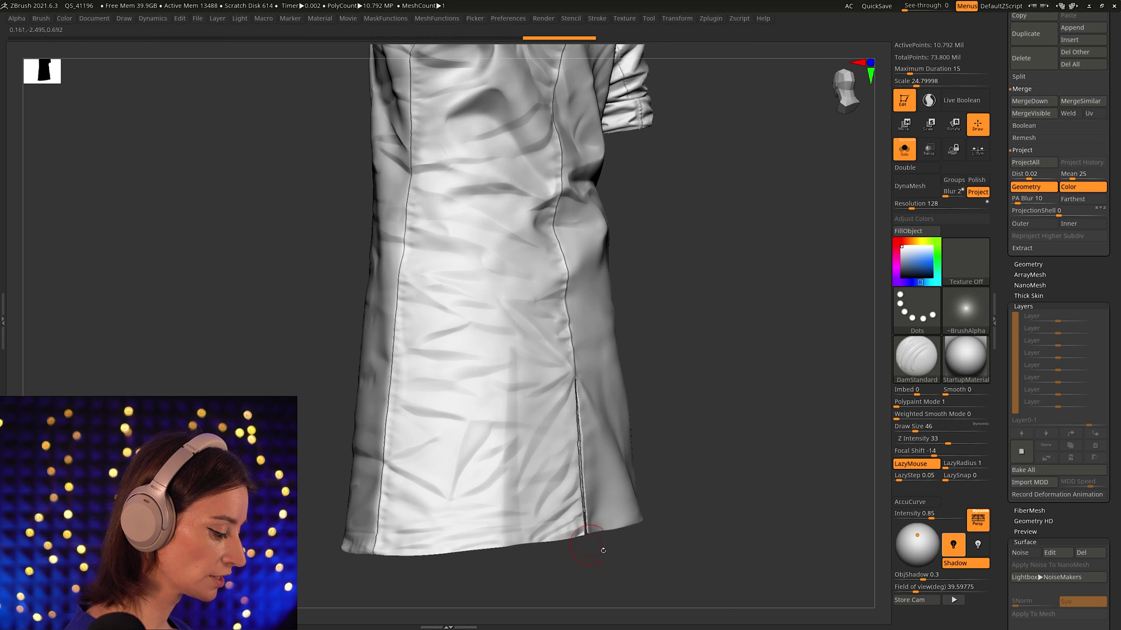
{"action": "mouse_move", "coordinate": [603, 549]}
{"action": "left_mouse_down"}
{"action": "mouse_move", "coordinate": [640, 578]}
{"action": "mouse_move", "coordinate": [752, 532]}
{"action": "mouse_move", "coordinate": [640, 572]}
{"action": "mouse_move", "coordinate": [648, 567]}
{"action": "left_mouse_up"}
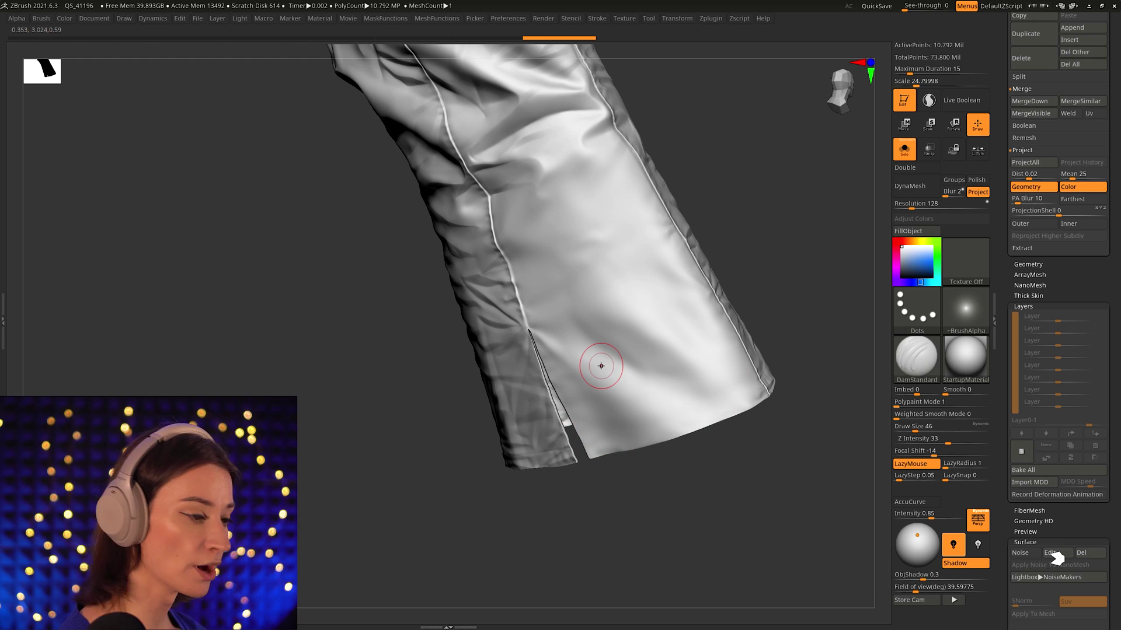
{"action": "left_click_drag", "start_coordinate": [703, 462], "coordinate": [720, 460]}
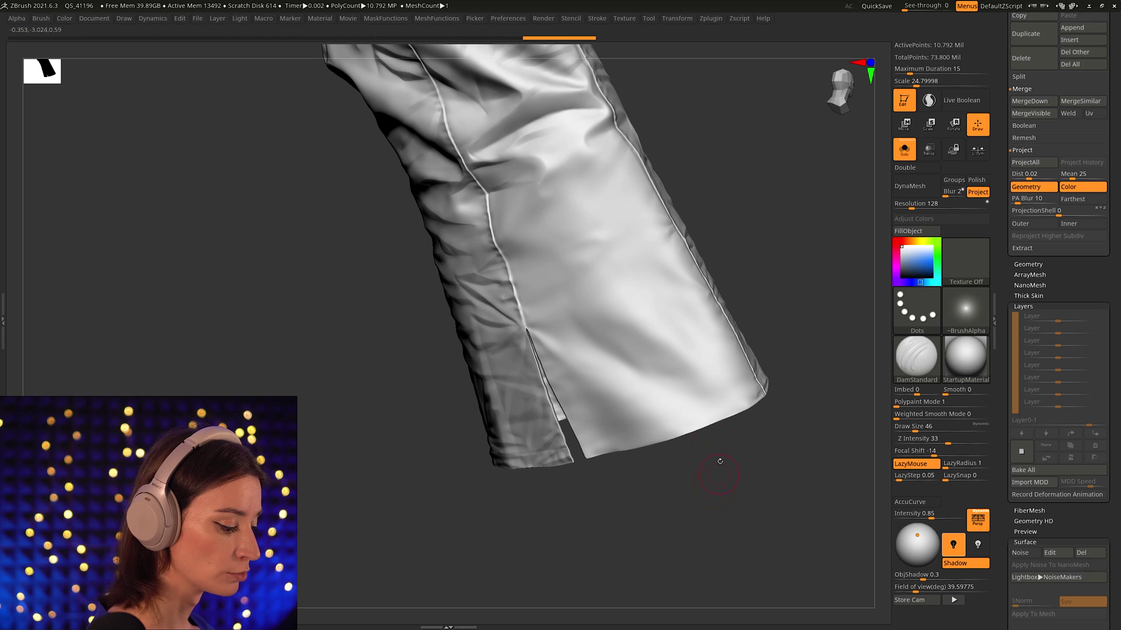
{"action": "left_click_drag", "start_coordinate": [593, 437], "coordinate": [675, 422]}
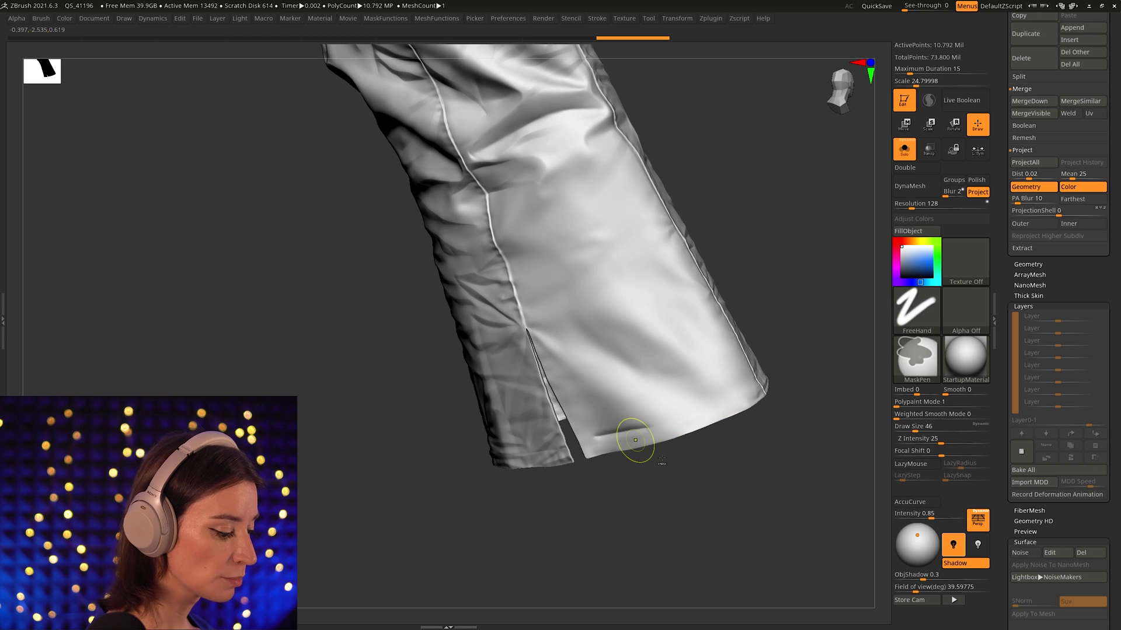
{"action": "key", "text": "space"}
{"action": "left_click_drag", "start_coordinate": [696, 493], "coordinate": [682, 493]}
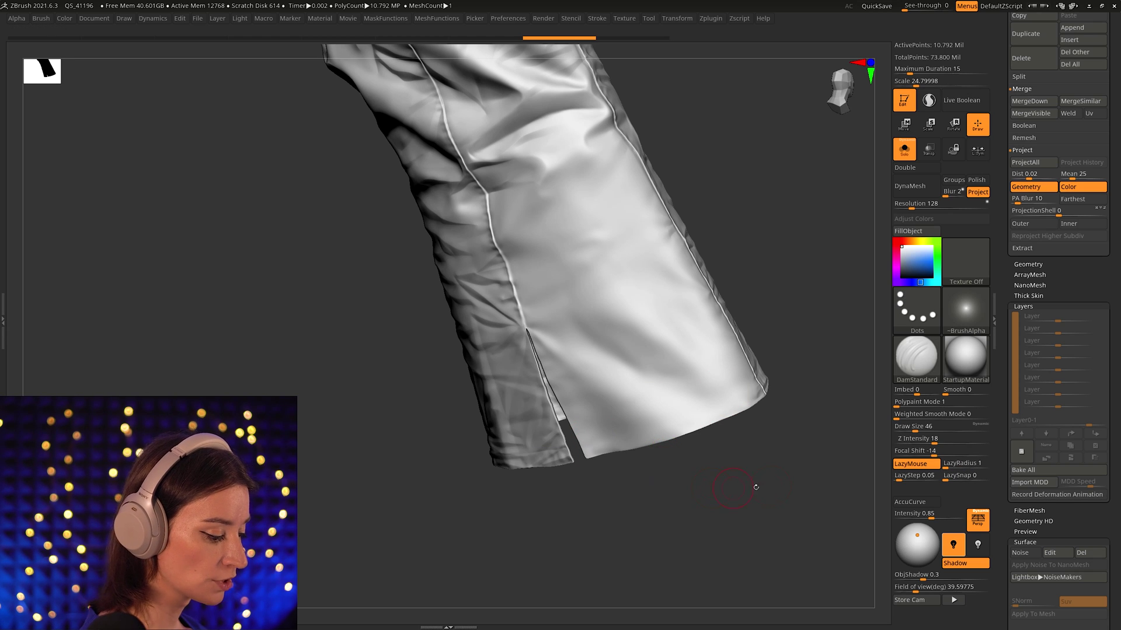
{"action": "key", "text": "]"}
{"action": "key", "text": "]"}
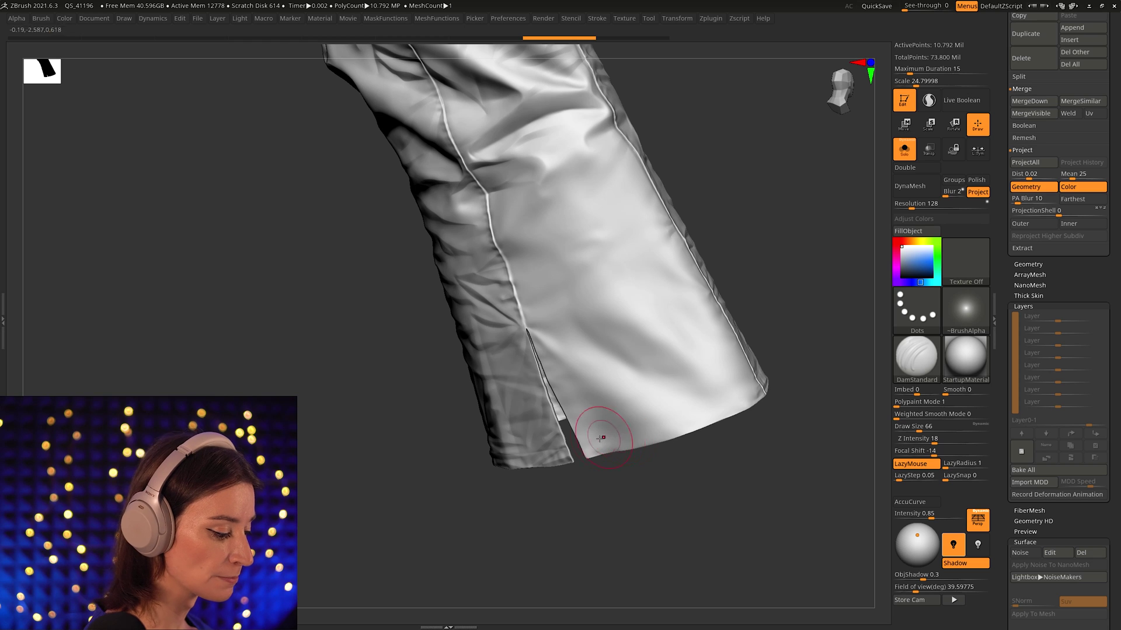
Carve several slightly slanted, roughly parallel creases across the smooth back panel, from the hem up to the panel's middle.
{"action": "left_click_drag", "start_coordinate": [596, 441], "coordinate": [688, 425]}
{"action": "left_click_drag", "start_coordinate": [595, 422], "coordinate": [701, 391]}
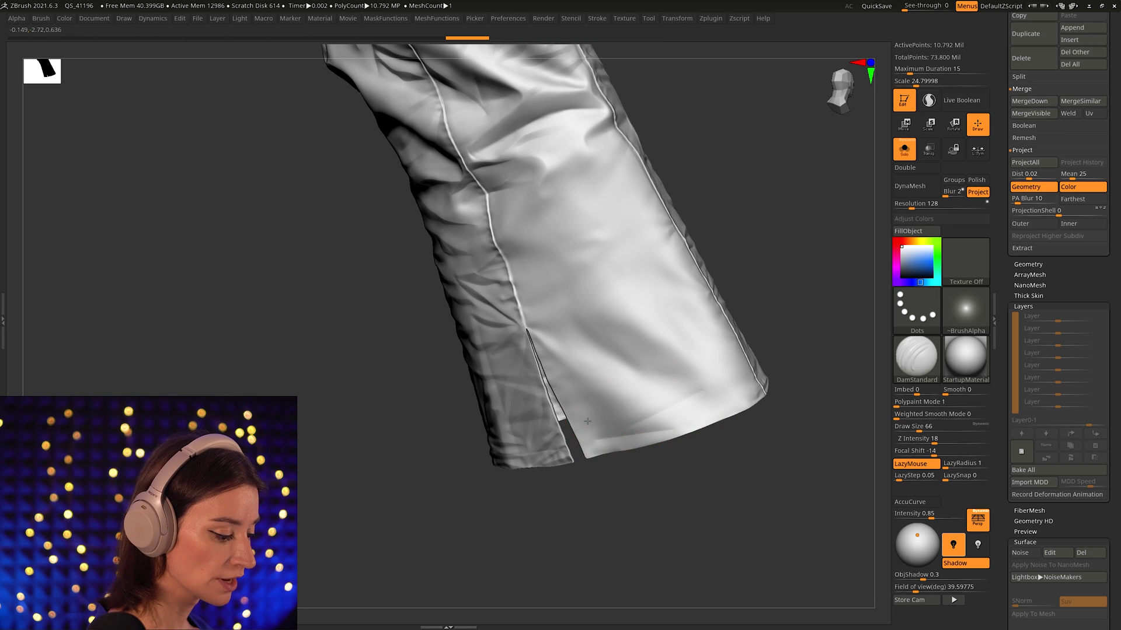
{"action": "left_click_drag", "start_coordinate": [592, 405], "coordinate": [694, 372]}
{"action": "mouse_move", "coordinate": [572, 383]}
{"action": "left_mouse_down"}
{"action": "mouse_move", "coordinate": [683, 353]}
{"action": "mouse_move", "coordinate": [697, 329]}
{"action": "left_mouse_up"}
{"action": "left_click_drag", "start_coordinate": [645, 374], "coordinate": [700, 356]}
{"action": "left_click_drag", "start_coordinate": [701, 404], "coordinate": [746, 375]}
{"action": "mouse_move", "coordinate": [607, 335]}
{"action": "left_mouse_down"}
{"action": "mouse_move", "coordinate": [661, 320]}
{"action": "mouse_move", "coordinate": [667, 285]}
{"action": "left_mouse_up"}
{"action": "mouse_move", "coordinate": [773, 363]}
{"action": "left_mouse_down"}
{"action": "mouse_move", "coordinate": [811, 398]}
{"action": "mouse_move", "coordinate": [815, 387]}
{"action": "left_mouse_up"}
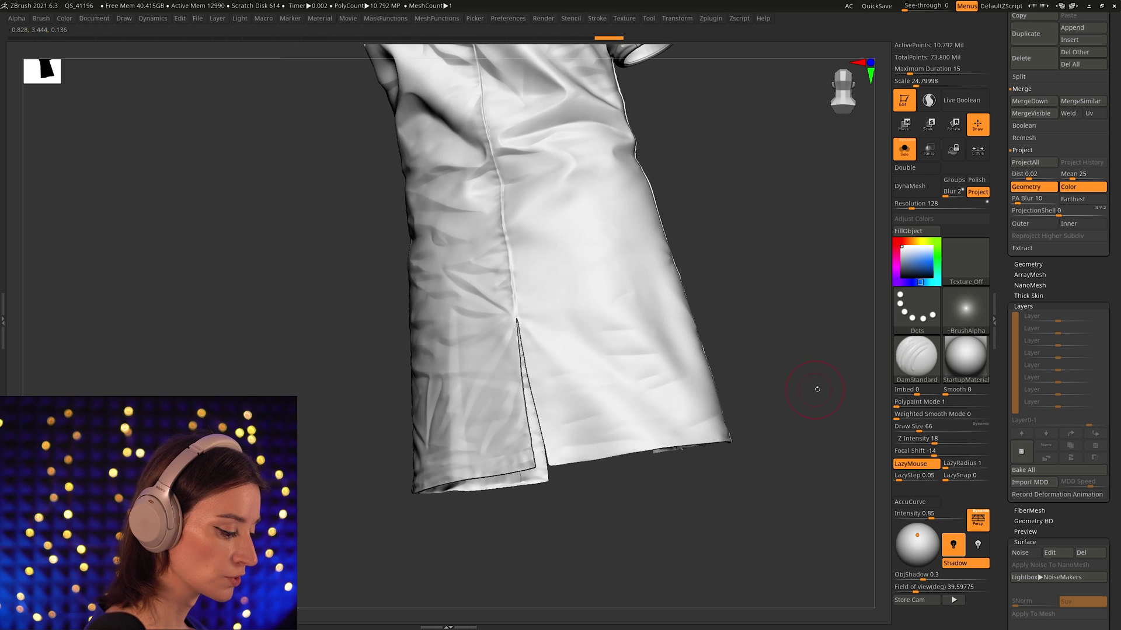
Add creases across the middle of the back panel and beside the side seam, undoing and restoring the latest strokes.
{"action": "key", "text": "ctrl+z"}
{"action": "key", "text": "ctrl+z"}
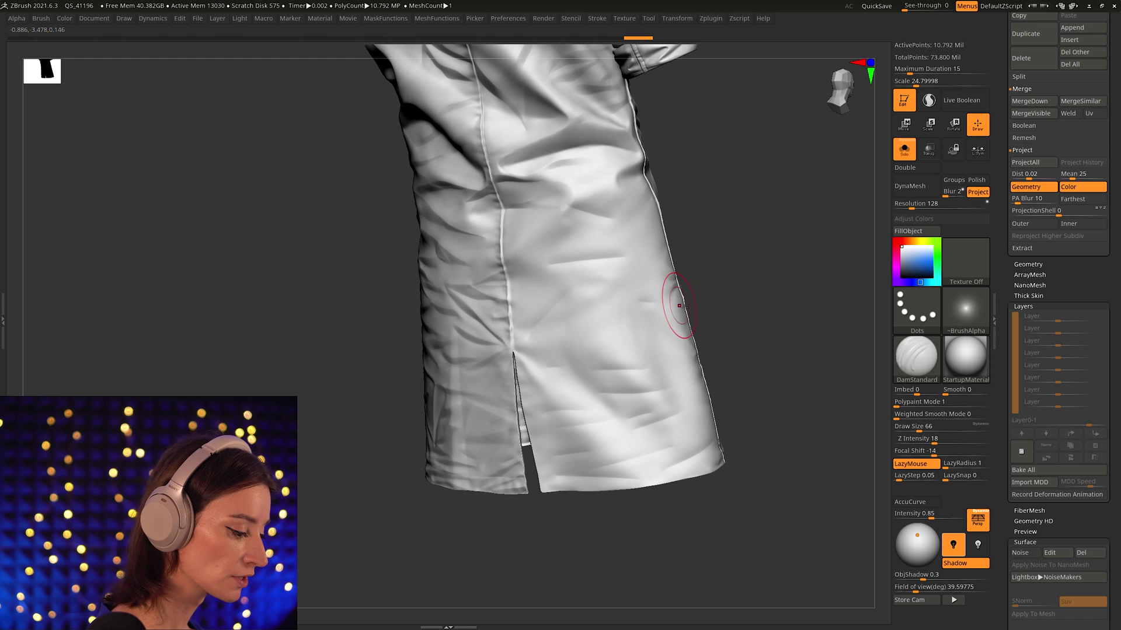
{"action": "key", "text": "ctrl+shift+z"}
{"action": "key", "text": "ctrl+shift+z"}
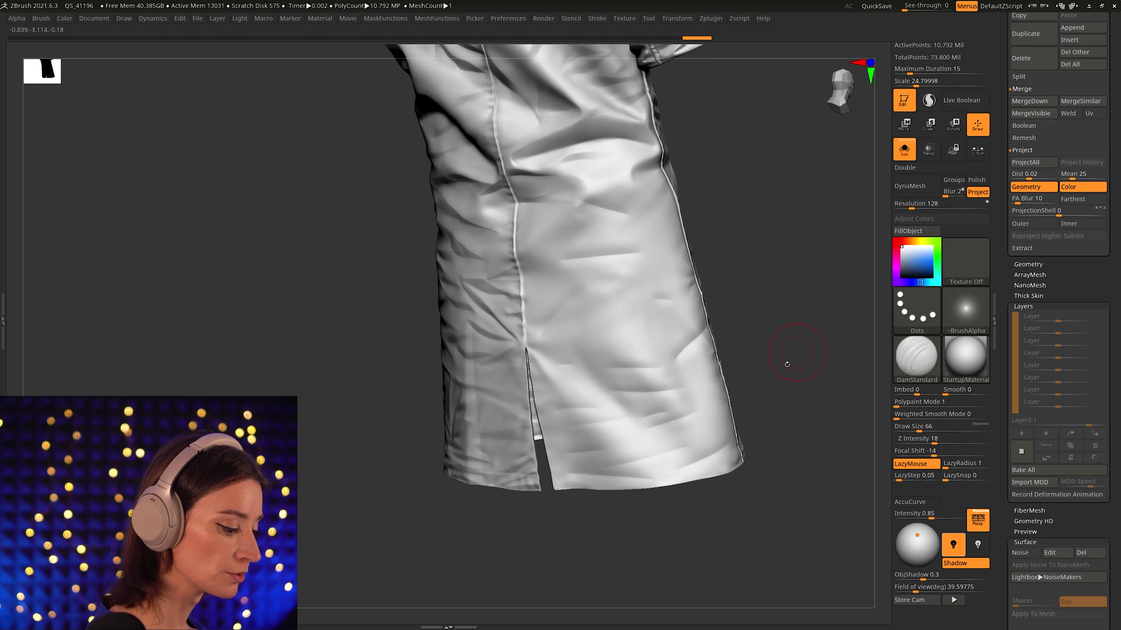
{"action": "key", "text": "ctrl+shift+z"}
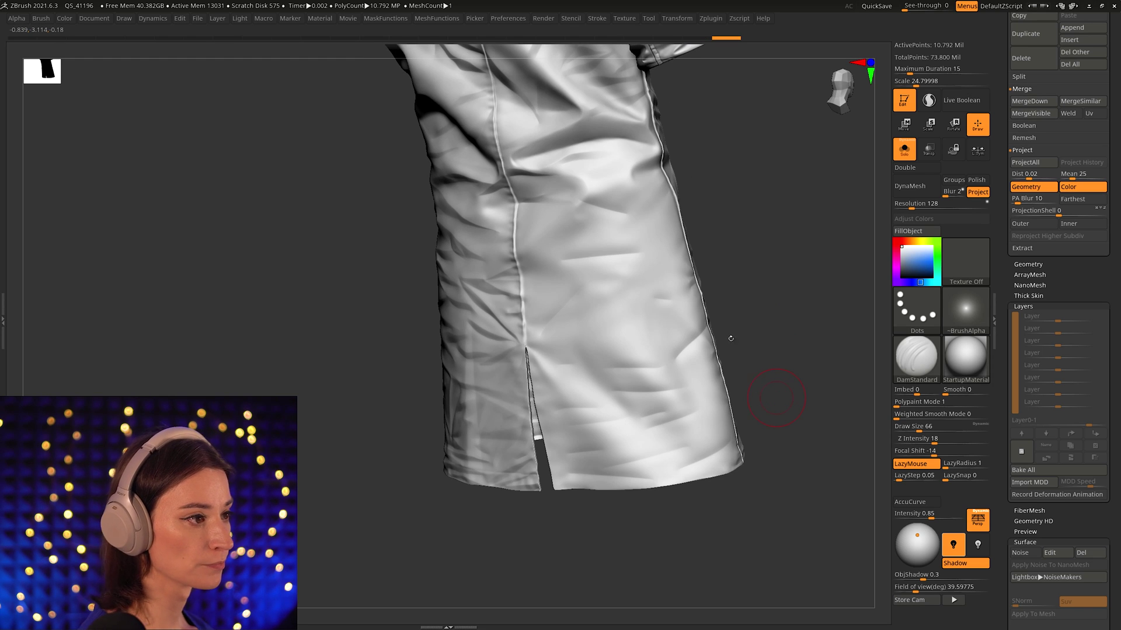
Study the Memory Folds skirt reference in Photos and compare it with the coat's back panel in ZBrush.
{"action": "key", "text": "alt+Tab"}
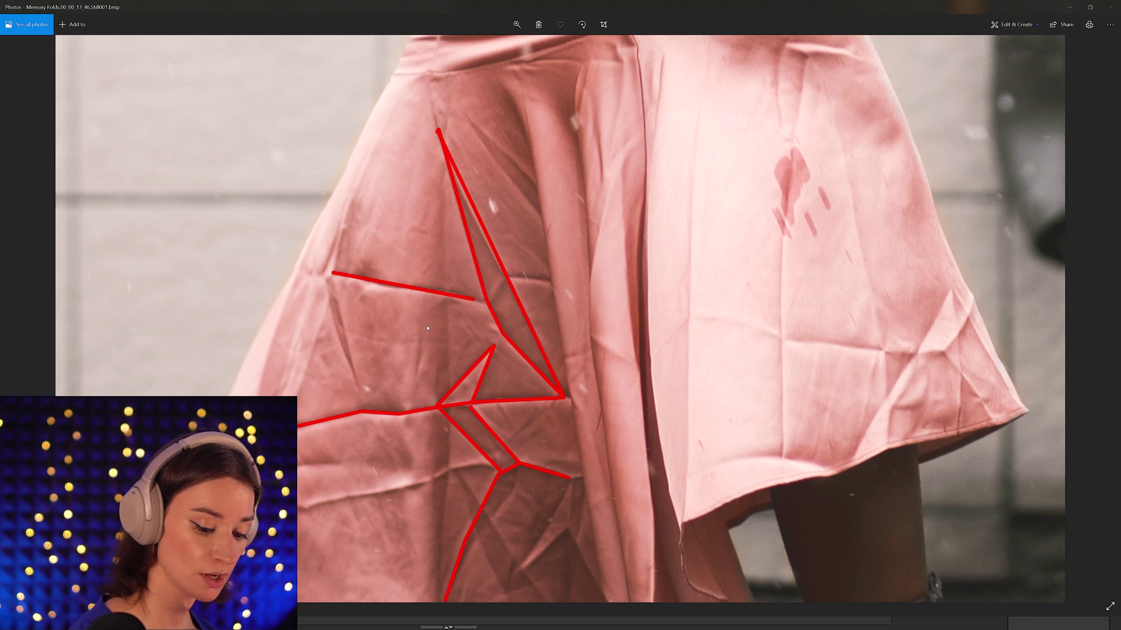
{"action": "key", "text": "alt+Tab"}
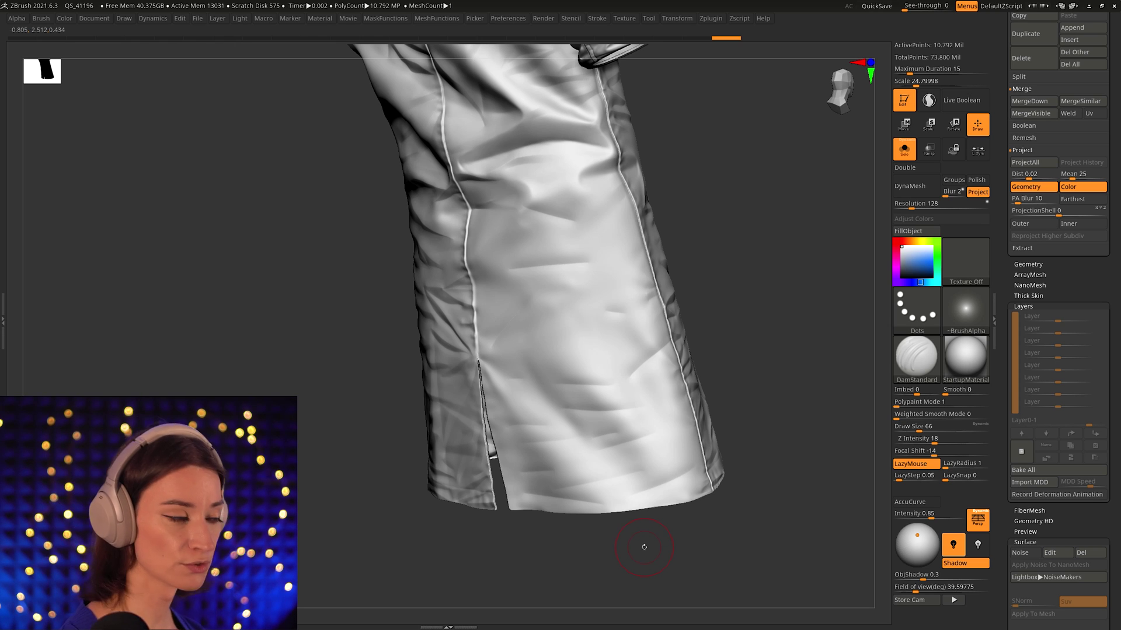
{"action": "left_click_drag", "start_coordinate": [644, 547], "coordinate": [826, 458]}
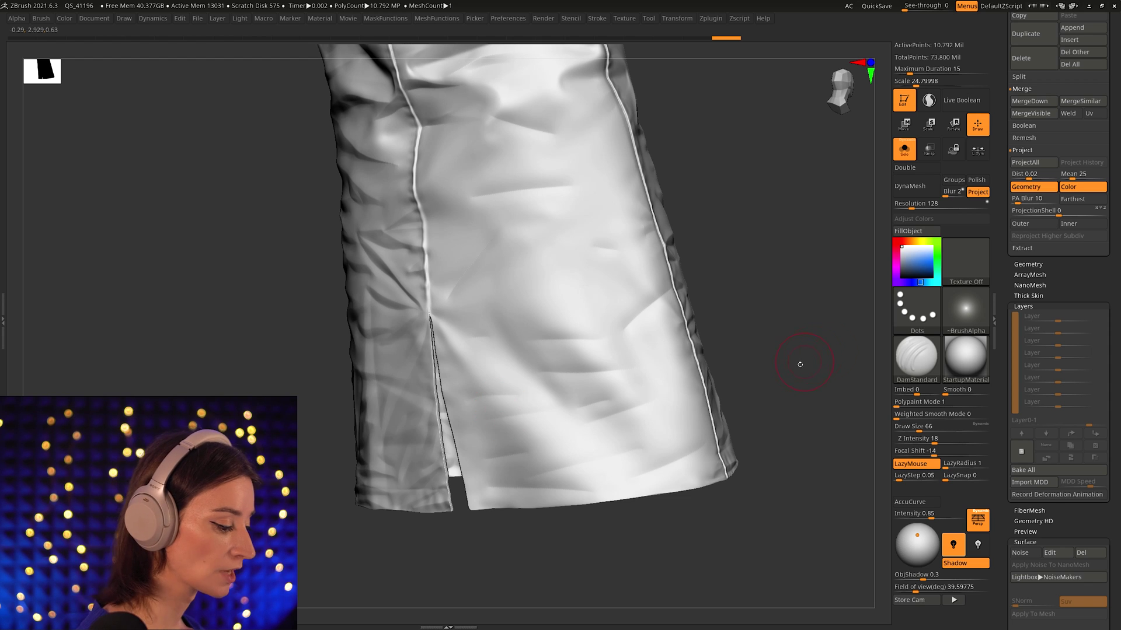
{"action": "left_click_drag", "start_coordinate": [801, 362], "coordinate": [805, 362]}
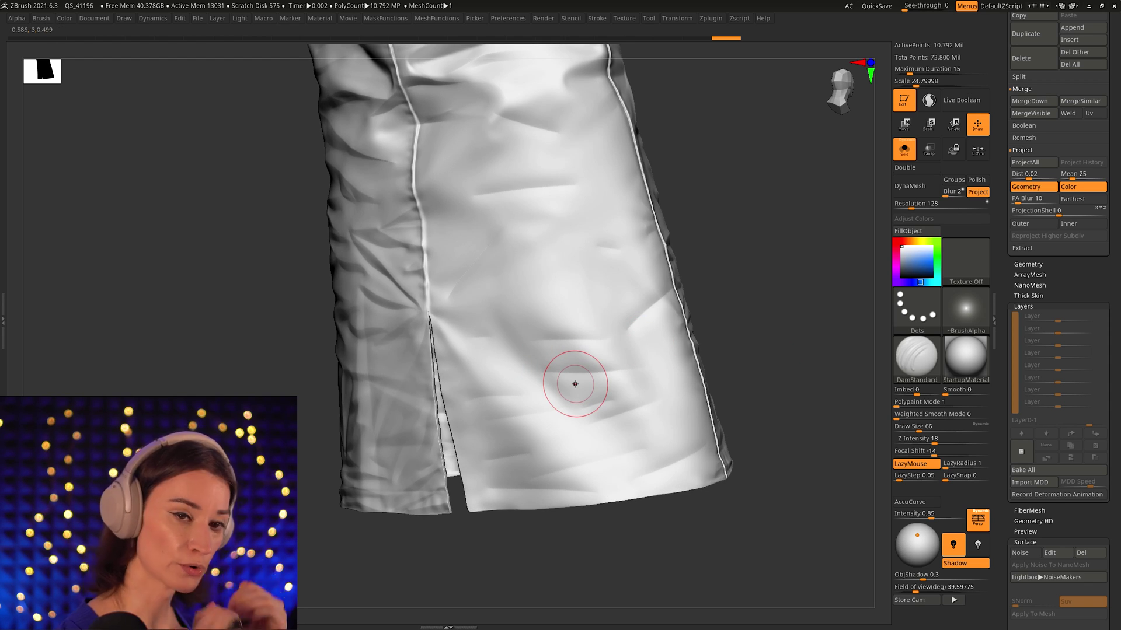
{"action": "right_click_drag", "start_coordinate": [575, 384], "coordinate": [595, 391]}
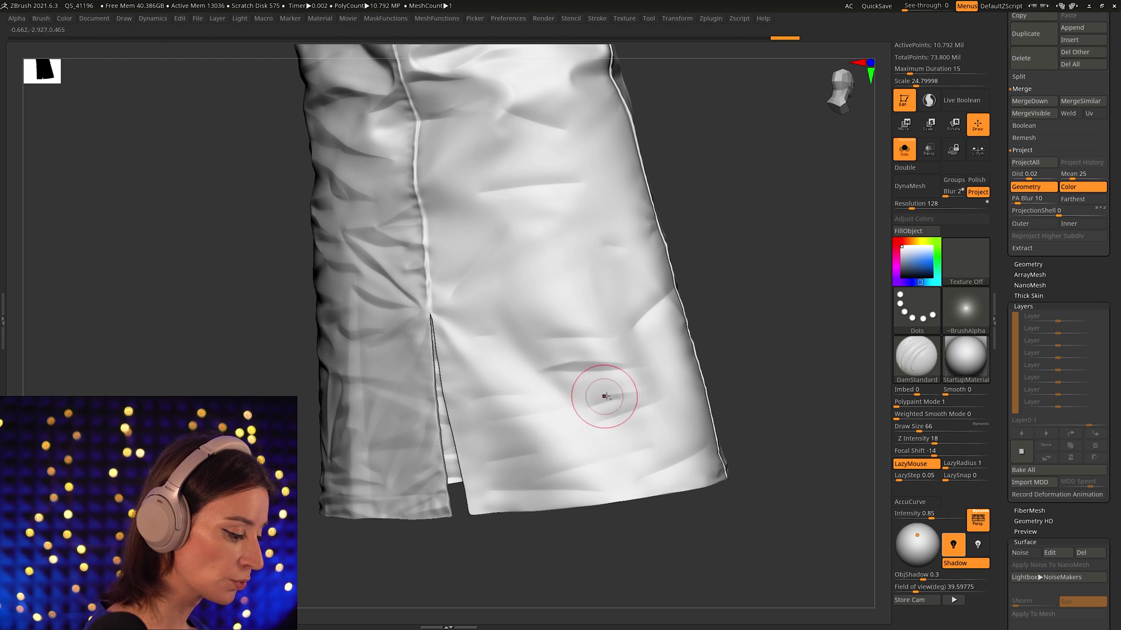
Carve short angled creases in the lower middle of the back panel, undoing unwanted strokes.
{"action": "mouse_move", "coordinate": [621, 396]}
{"action": "left_mouse_down"}
{"action": "mouse_move", "coordinate": [563, 416]}
{"action": "mouse_move", "coordinate": [637, 412]}
{"action": "mouse_move", "coordinate": [679, 389]}
{"action": "mouse_move", "coordinate": [636, 414]}
{"action": "left_mouse_up"}
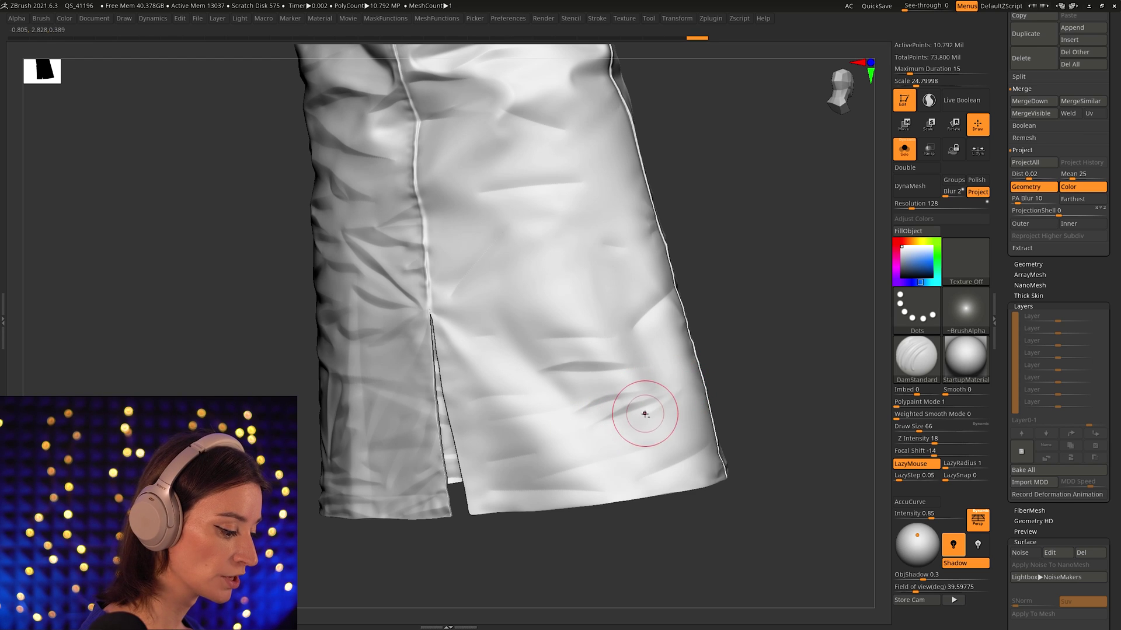
{"action": "key", "text": "ctrl"}
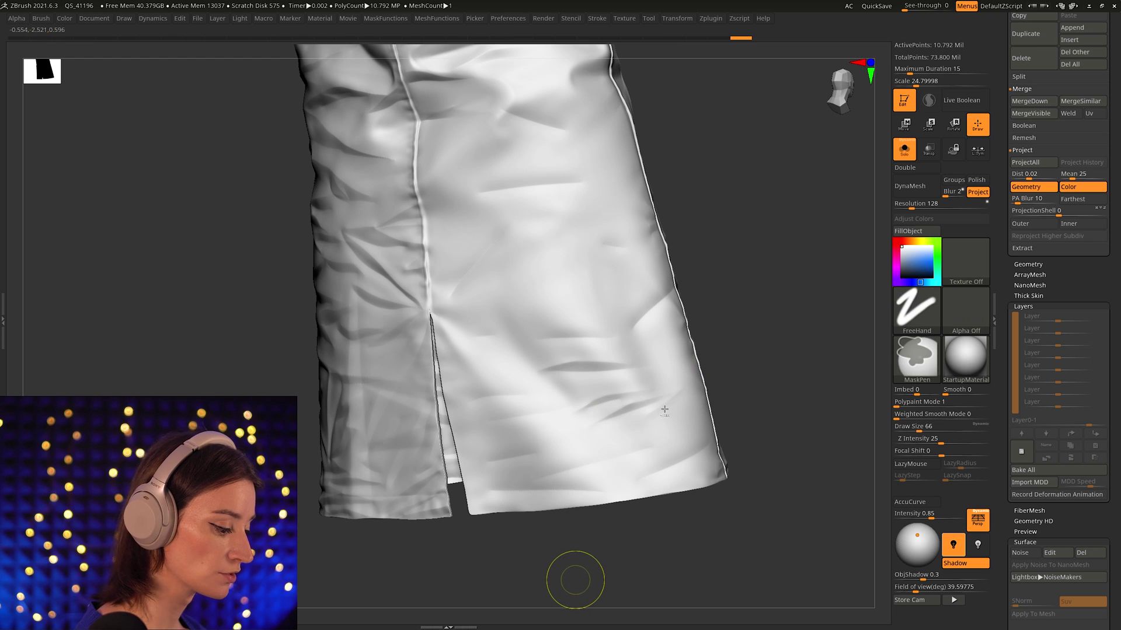
{"action": "key", "text": "ctrl+z"}
{"action": "key", "text": "ctrl+z"}
{"action": "left_click_drag", "start_coordinate": [574, 540], "coordinate": [586, 553]}
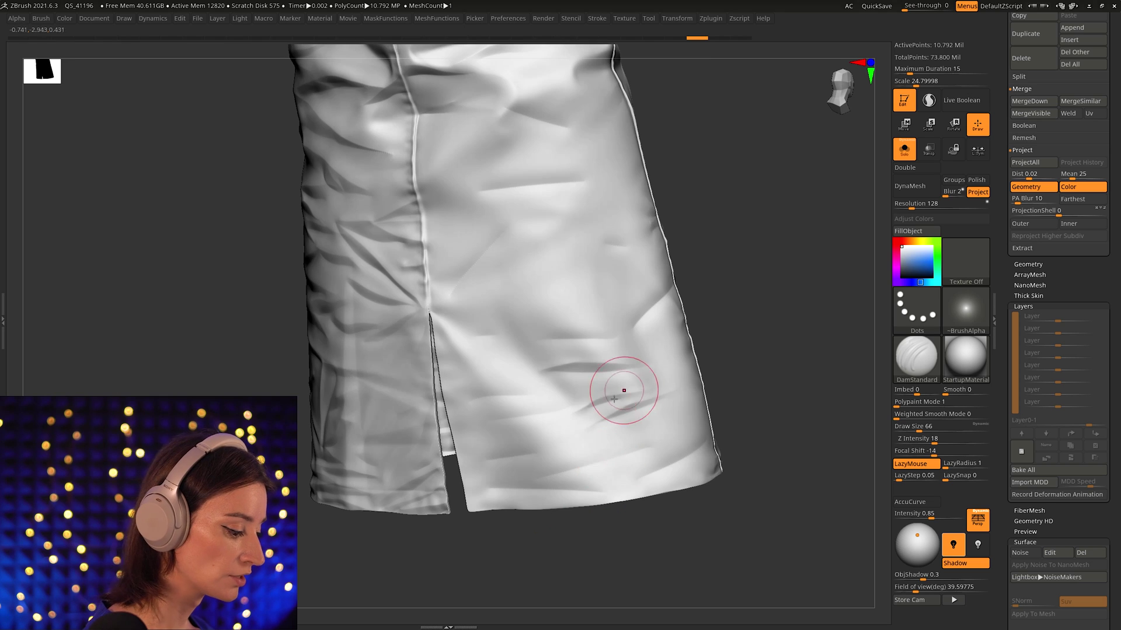
Carve long creases above the hem, running from the back vent toward the side seam, and undo the unwanted stroke.
{"action": "mouse_move", "coordinate": [533, 440]}
{"action": "left_mouse_down"}
{"action": "mouse_move", "coordinate": [545, 446]}
{"action": "mouse_move", "coordinate": [516, 449]}
{"action": "left_mouse_up"}
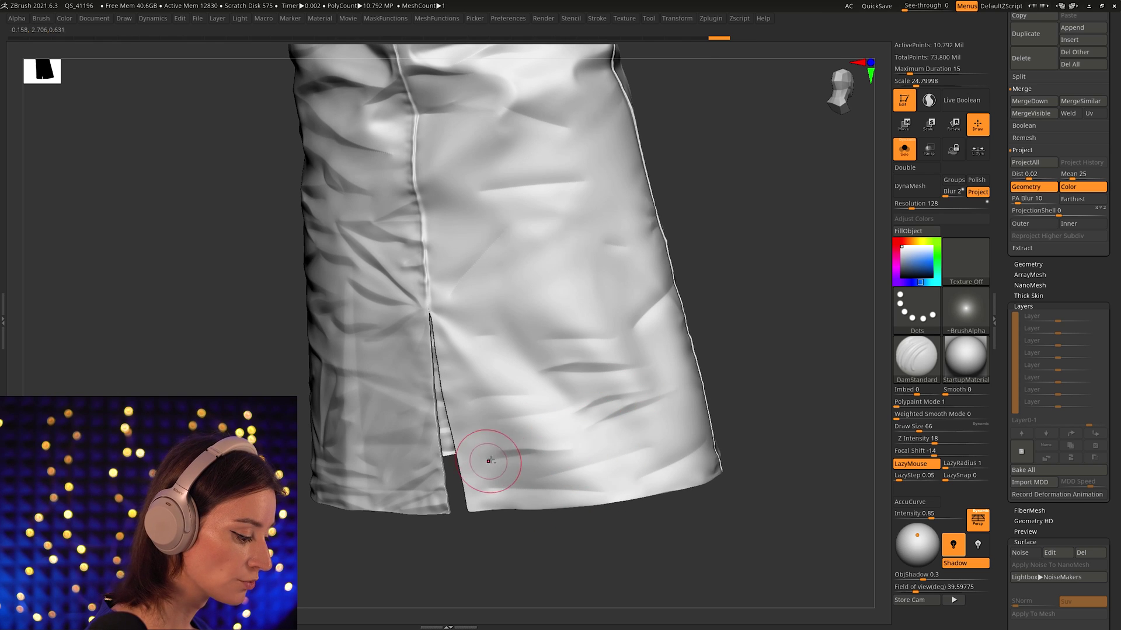
{"action": "key", "text": "ctrl"}
{"action": "key", "text": "ctrl+z"}
{"action": "mouse_move", "coordinate": [583, 437]}
{"action": "left_mouse_down"}
{"action": "mouse_move", "coordinate": [503, 453]}
{"action": "mouse_move", "coordinate": [681, 441]}
{"action": "left_mouse_up"}
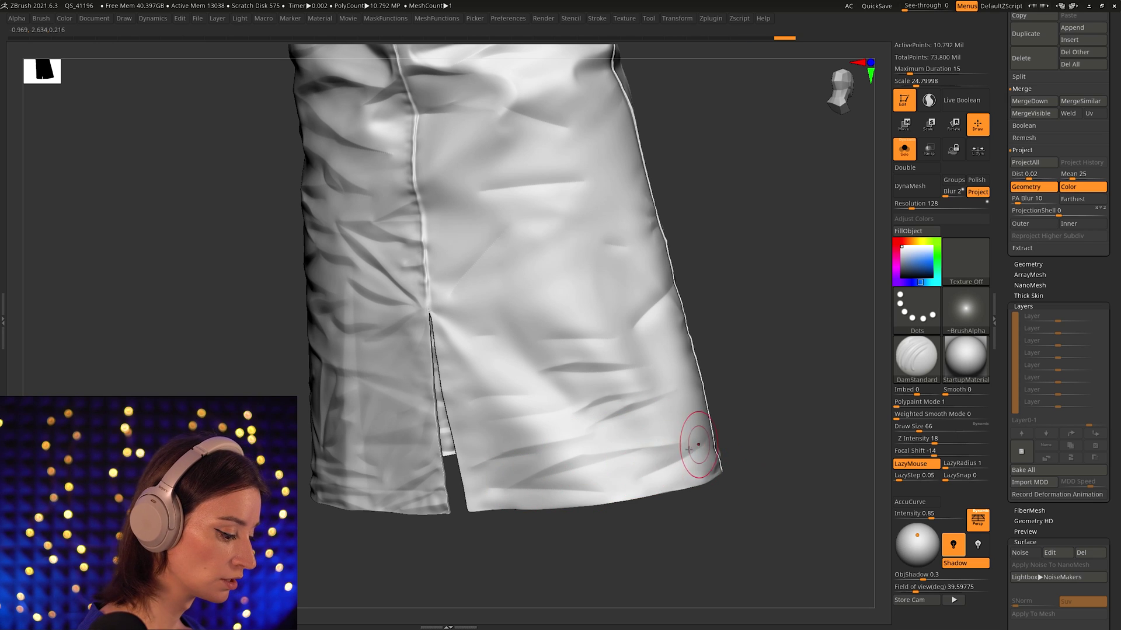
Add diagonal creases from the side seam toward the hem and beside the vent, undoing strokes that do not fit.
{"action": "right_click_drag", "start_coordinate": [686, 456], "coordinate": [645, 453]}
{"action": "mouse_move", "coordinate": [718, 431]}
{"action": "left_mouse_down"}
{"action": "mouse_move", "coordinate": [655, 453]}
{"action": "mouse_move", "coordinate": [617, 488]}
{"action": "left_mouse_up"}
{"action": "left_click_drag", "start_coordinate": [593, 558], "coordinate": [640, 554]}
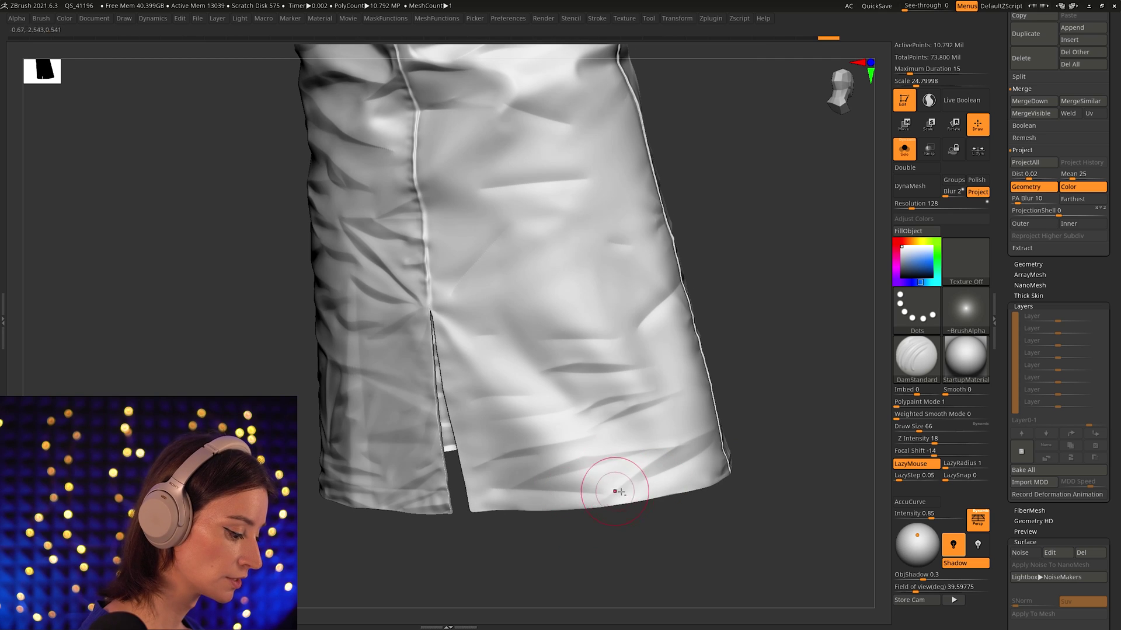
{"action": "mouse_move", "coordinate": [614, 492]}
{"action": "left_mouse_down"}
{"action": "mouse_move", "coordinate": [500, 475]}
{"action": "mouse_move", "coordinate": [479, 488]}
{"action": "left_mouse_up"}
{"action": "key", "text": "ctrl+z"}
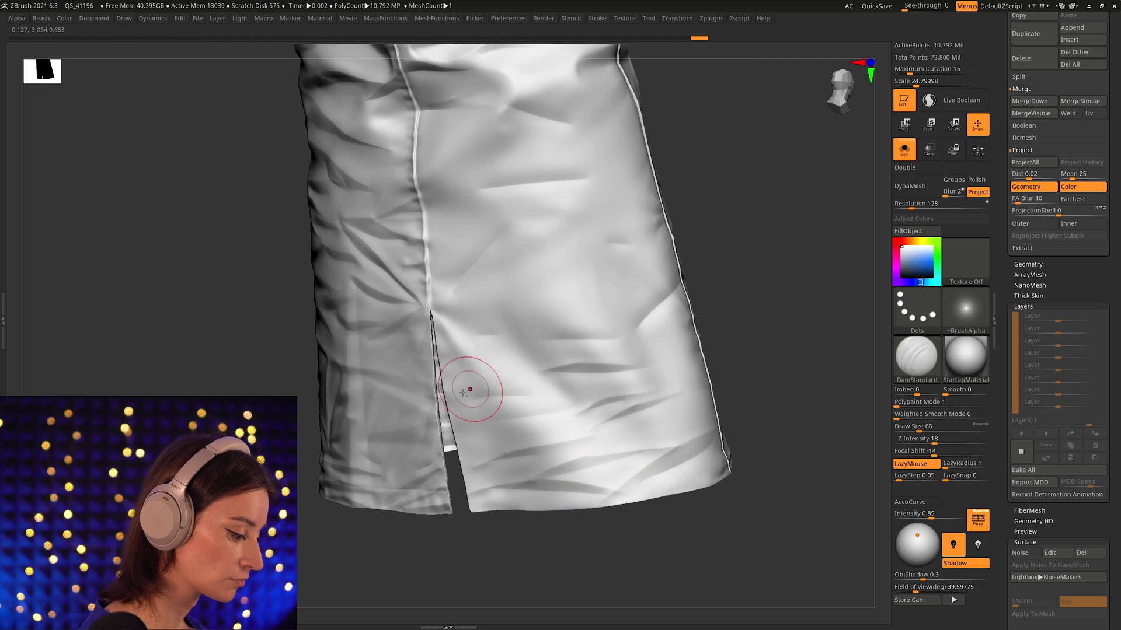
{"action": "left_click_drag", "start_coordinate": [579, 356], "coordinate": [552, 363]}
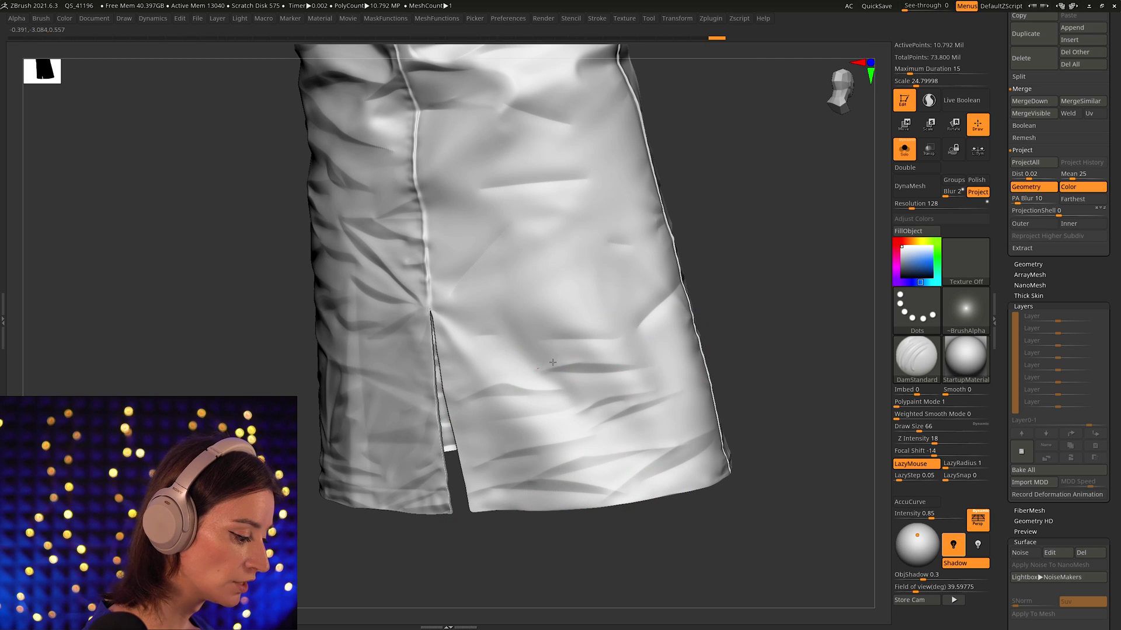
{"action": "key", "text": "ctrl+z"}
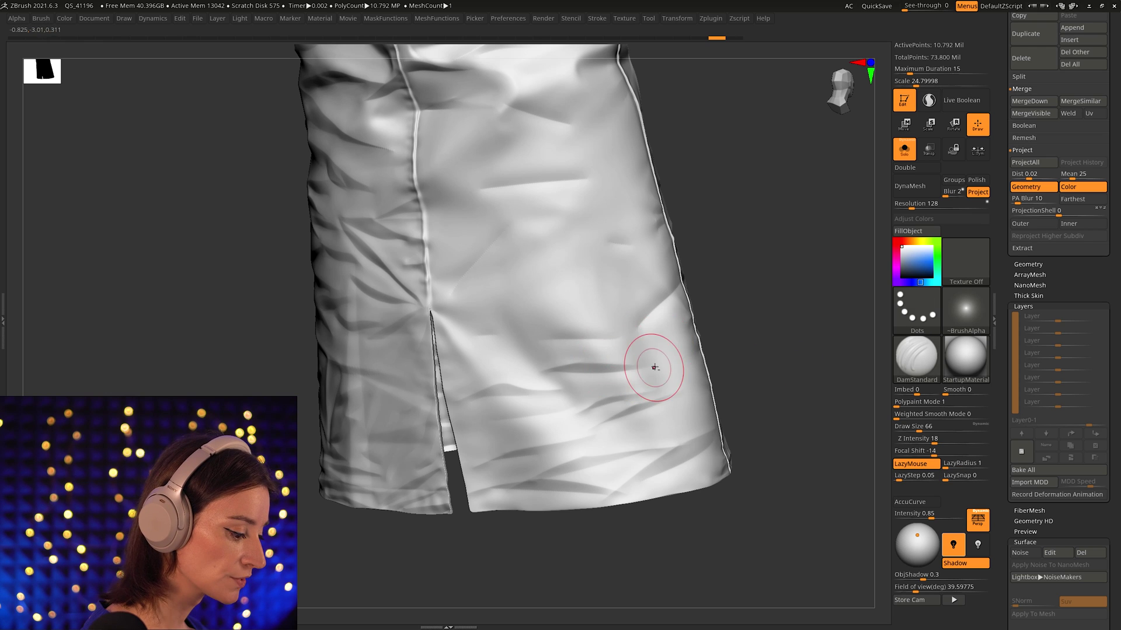
Carve a diagonal crease from the side seam into the lower back panel and smooth it.
{"action": "left_click_drag", "start_coordinate": [628, 336], "coordinate": [551, 329]}
{"action": "left_click_drag", "start_coordinate": [756, 416], "coordinate": [764, 390]}
{"action": "left_click_drag", "start_coordinate": [614, 376], "coordinate": [651, 324]}
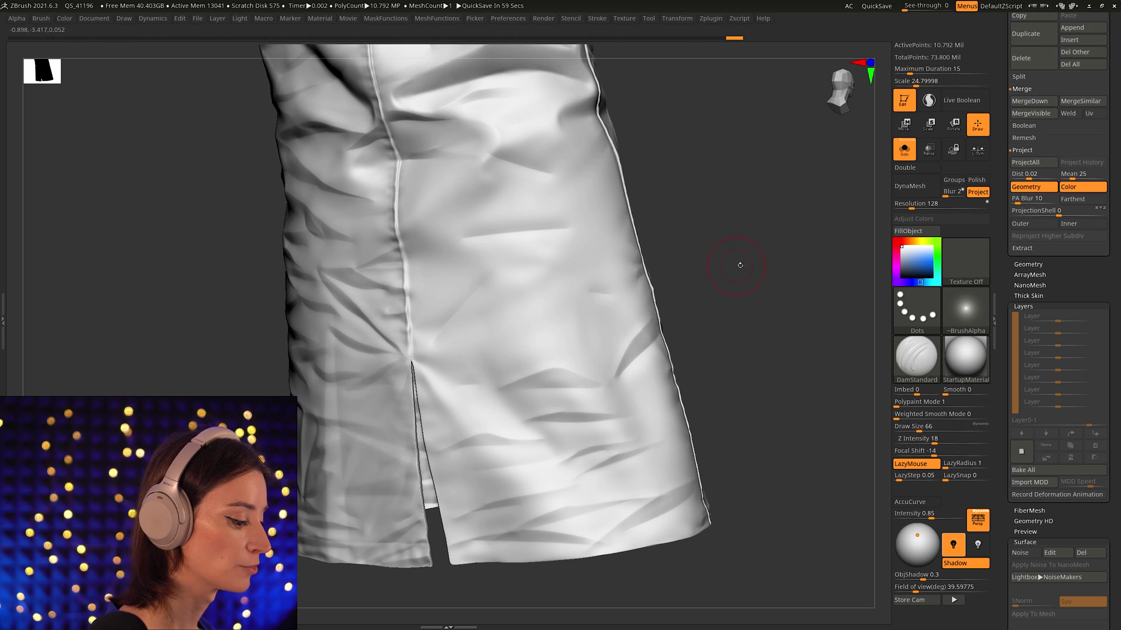
{"action": "left_click_drag", "start_coordinate": [750, 270], "coordinate": [713, 301]}
{"action": "left_click_drag", "start_coordinate": [644, 353], "coordinate": [613, 385], "text": "shift"}
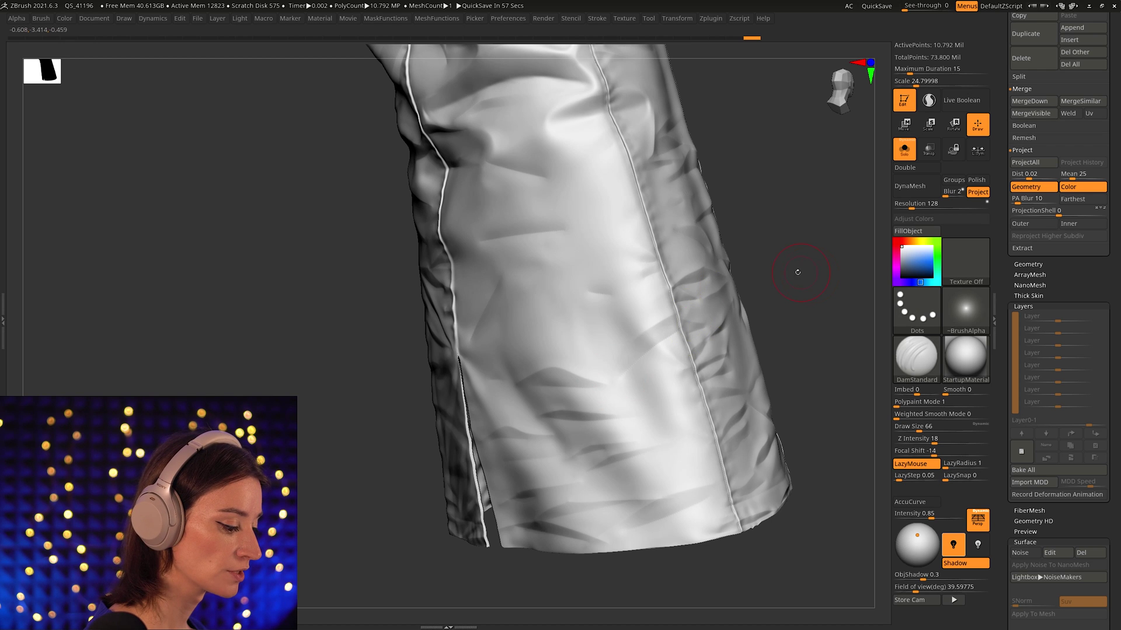
Carve additional short creases beside the side seam and across the middle of the lower back panel.
{"action": "left_click_drag", "start_coordinate": [798, 272], "coordinate": [799, 281]}
{"action": "left_click_drag", "start_coordinate": [741, 543], "coordinate": [750, 461], "text": "alt"}
{"action": "left_click_drag", "start_coordinate": [751, 461], "coordinate": [745, 548], "text": "alt"}
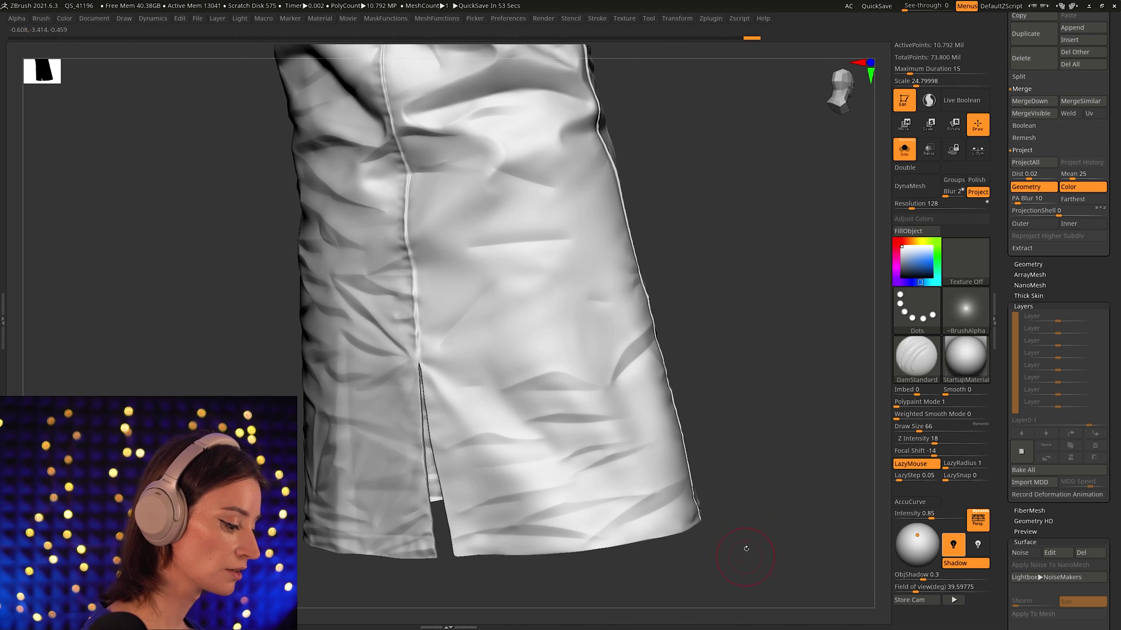
{"action": "left_click_drag", "start_coordinate": [752, 319], "coordinate": [728, 313]}
{"action": "left_click_drag", "start_coordinate": [634, 410], "coordinate": [667, 394]}
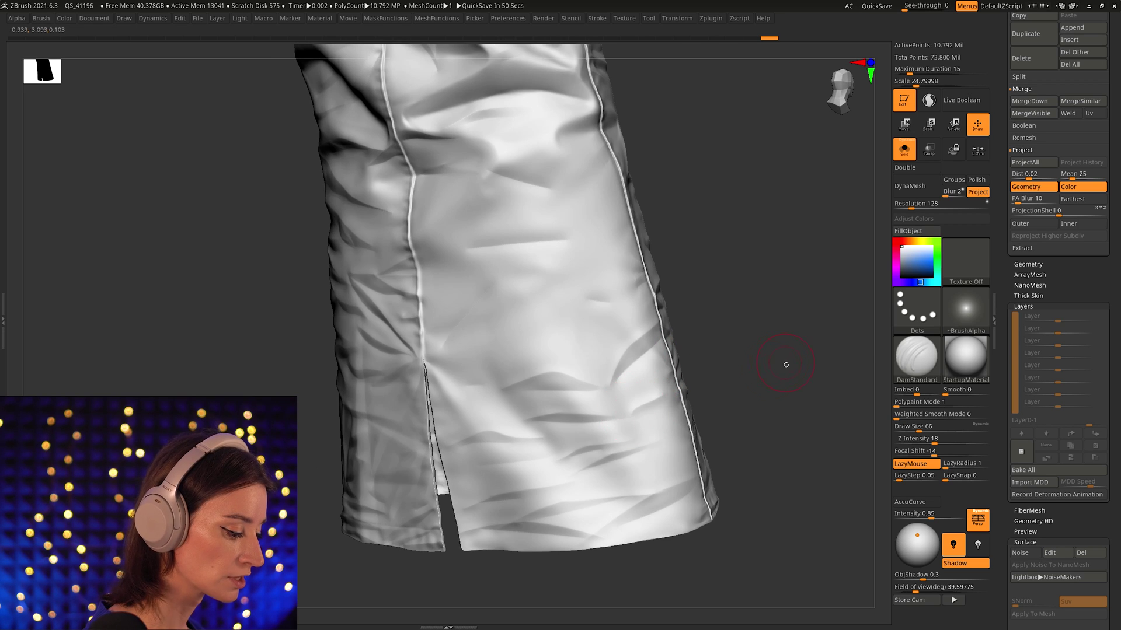
{"action": "left_click_drag", "start_coordinate": [786, 365], "coordinate": [771, 358]}
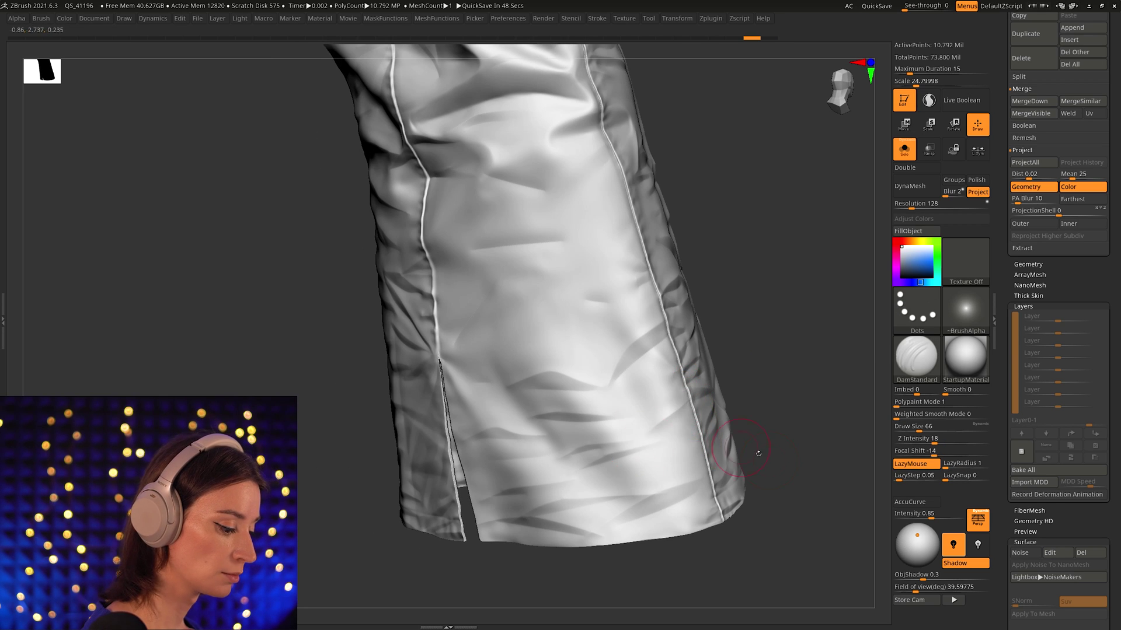
{"action": "left_click_drag", "start_coordinate": [758, 454], "coordinate": [753, 467]}
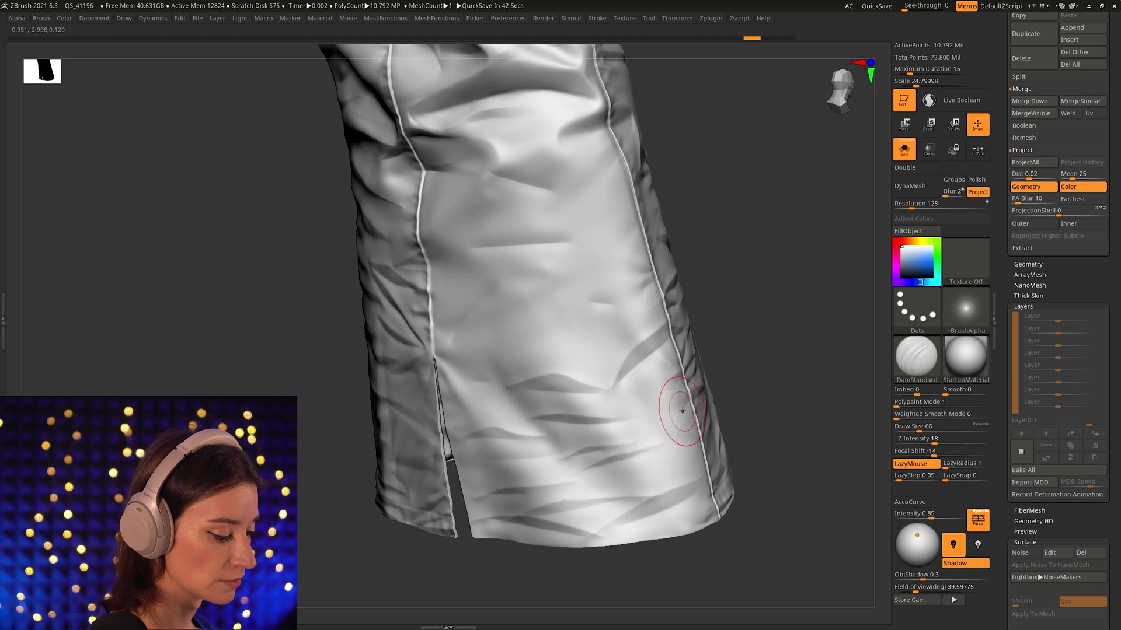
{"action": "mouse_move", "coordinate": [685, 409]}
{"action": "left_mouse_down"}
{"action": "mouse_move", "coordinate": [651, 438]}
{"action": "mouse_move", "coordinate": [687, 413]}
{"action": "left_mouse_up"}
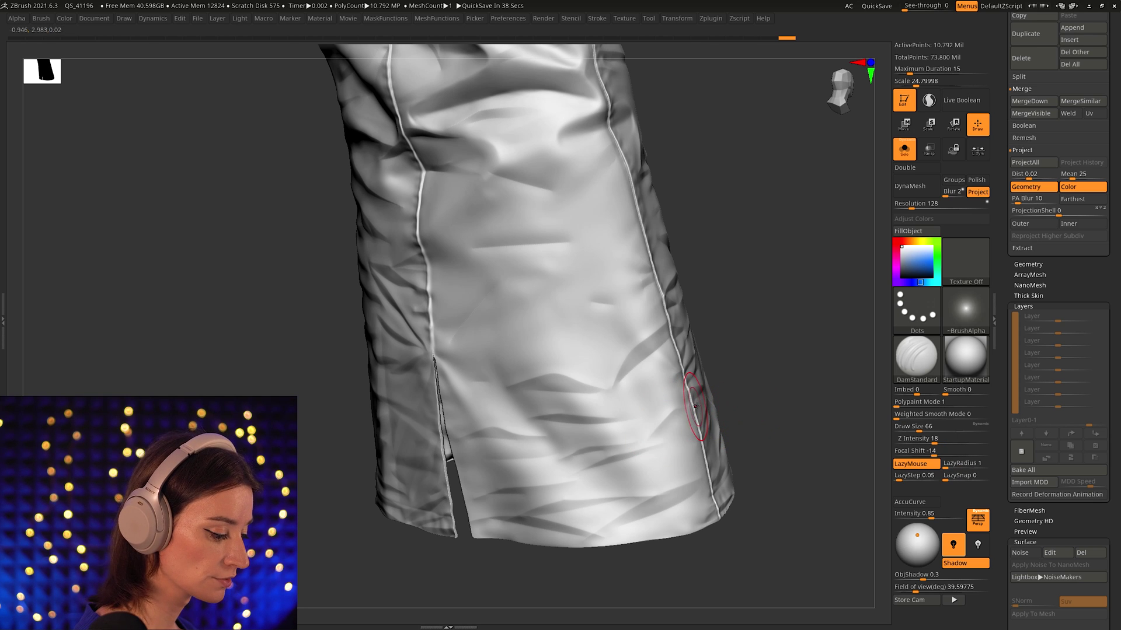
{"action": "left_click_drag", "start_coordinate": [774, 449], "coordinate": [761, 471]}
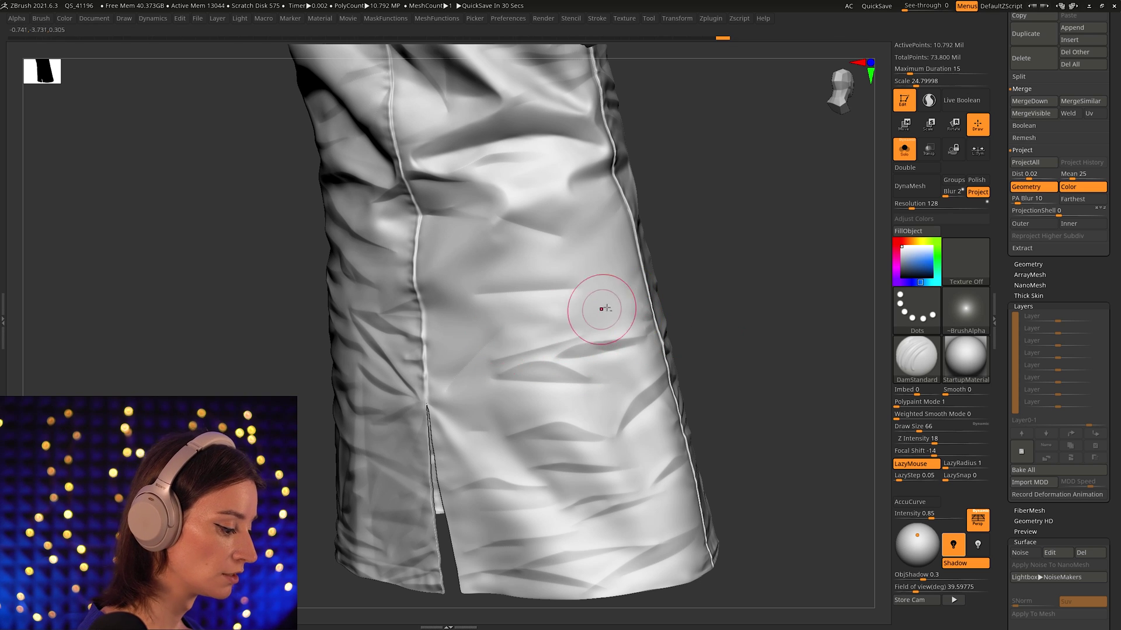
{"action": "key", "text": "ctrl"}
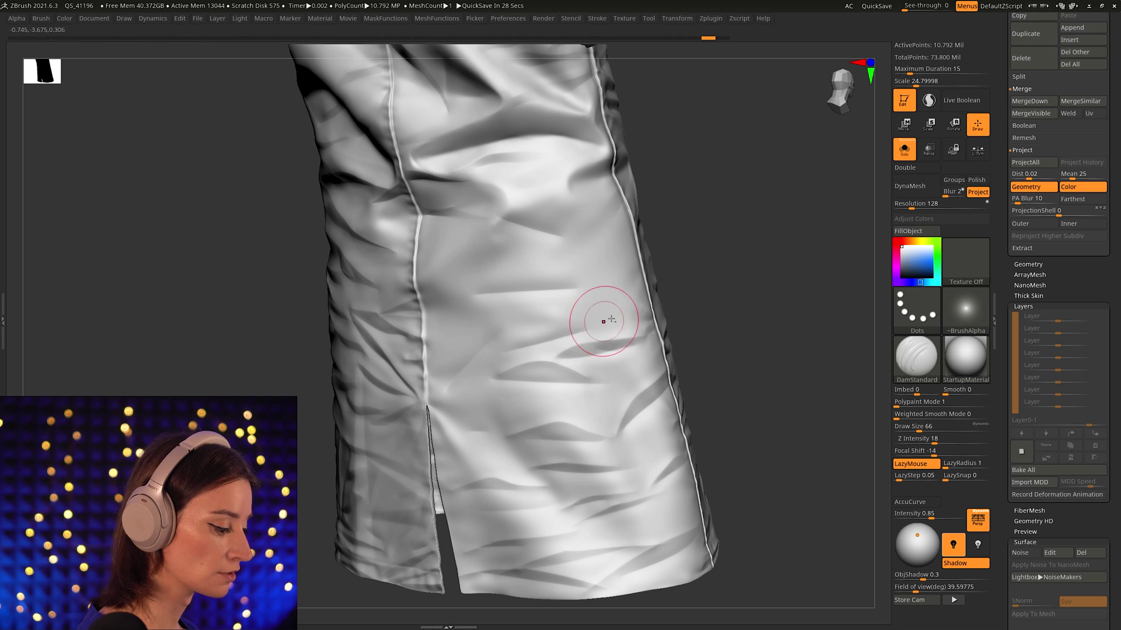
{"action": "mouse_move", "coordinate": [747, 344]}
{"action": "left_mouse_down"}
{"action": "mouse_move", "coordinate": [766, 370]}
{"action": "mouse_move", "coordinate": [748, 388]}
{"action": "mouse_move", "coordinate": [745, 510]}
{"action": "mouse_move", "coordinate": [784, 554]}
{"action": "mouse_move", "coordinate": [546, 393]}
{"action": "left_mouse_up"}
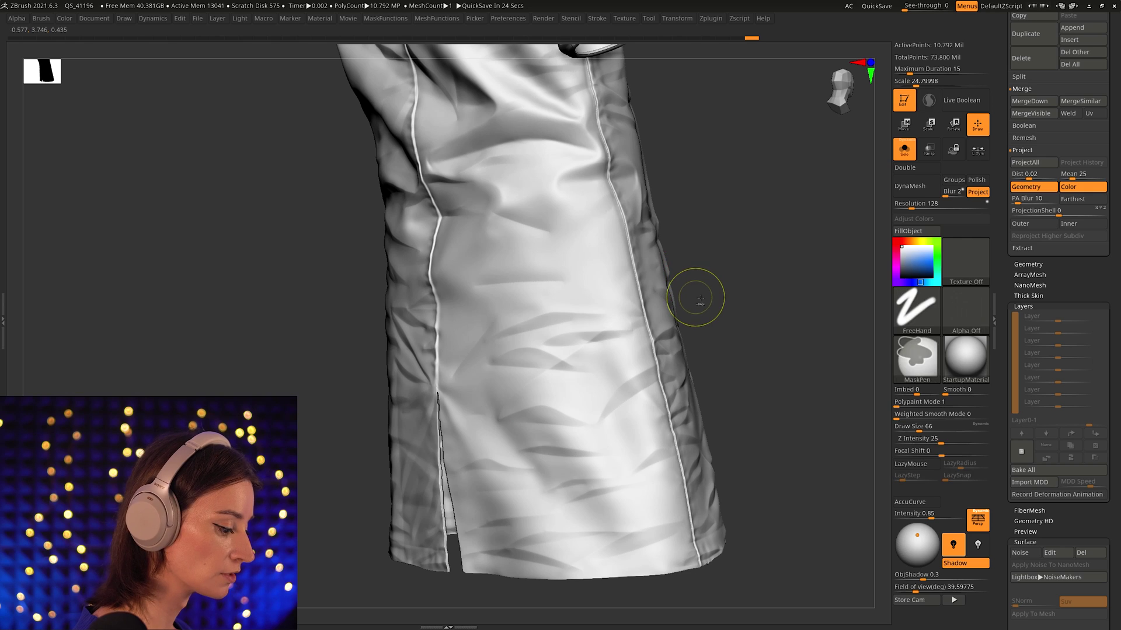
Compare the new creases with the fabric reference and examine how the folds read on the whole coat.
{"action": "key", "text": "alt+Tab"}
{"action": "key", "text": "alt+Tab"}
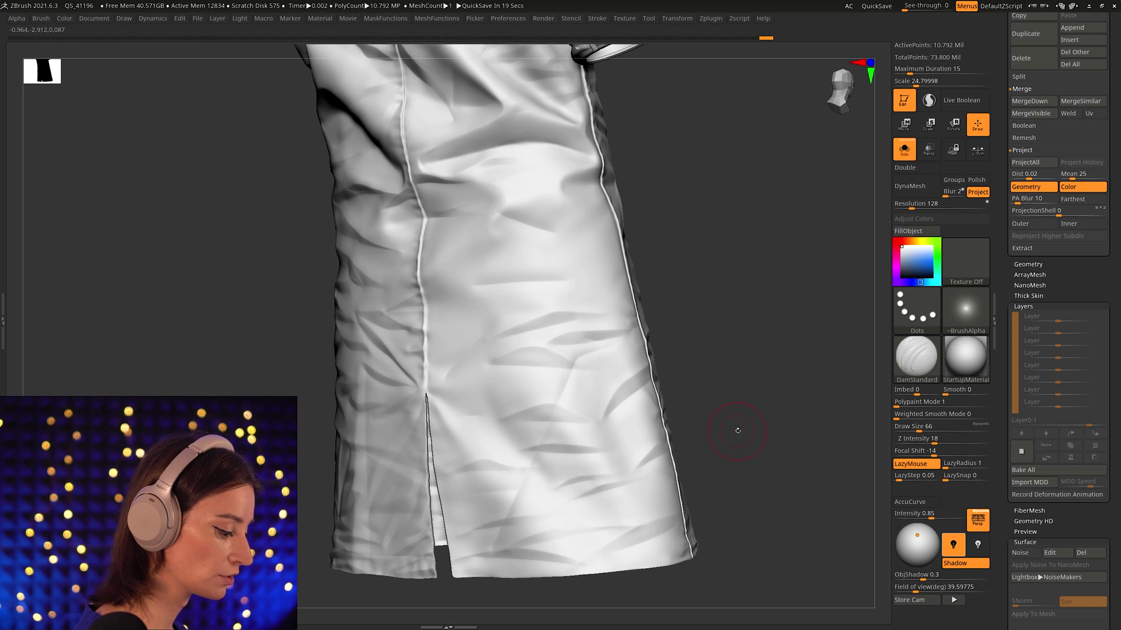
{"action": "left_click_drag", "start_coordinate": [733, 430], "coordinate": [733, 446]}
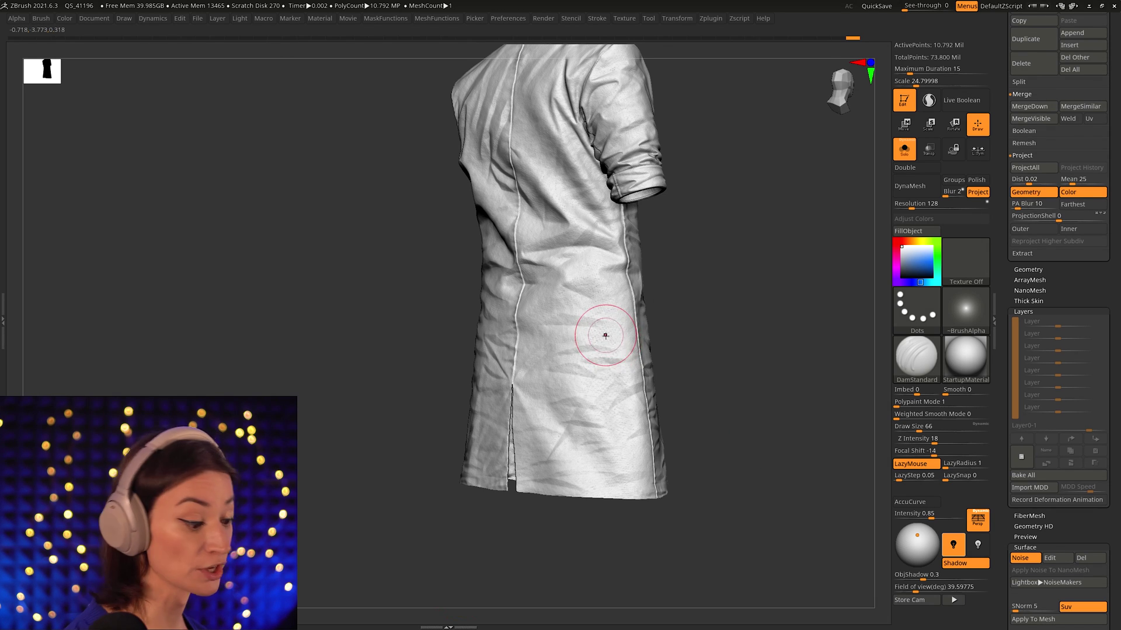
{"action": "mouse_move", "coordinate": [608, 343]}
{"action": "right_mouse_down"}
{"action": "mouse_move", "coordinate": [576, 353]}
{"action": "mouse_move", "coordinate": [598, 433]}
{"action": "mouse_move", "coordinate": [672, 440]}
{"action": "right_mouse_up"}
{"action": "left_click_drag", "start_coordinate": [672, 441], "coordinate": [751, 366]}
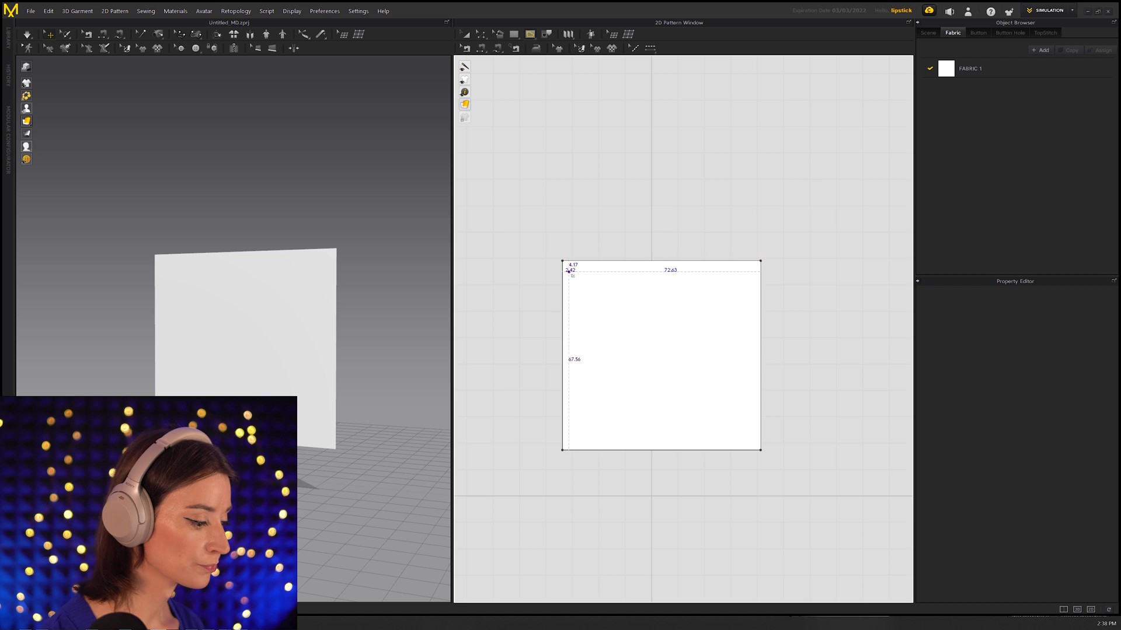
In Marvelous Designer, draw a wavy internal line about 77 cm long across the square, starting about 5 cm below its upper edge.
{"action": "scroll", "coordinate": [566, 267], "scroll_direction": "up", "scroll_amount": 3}
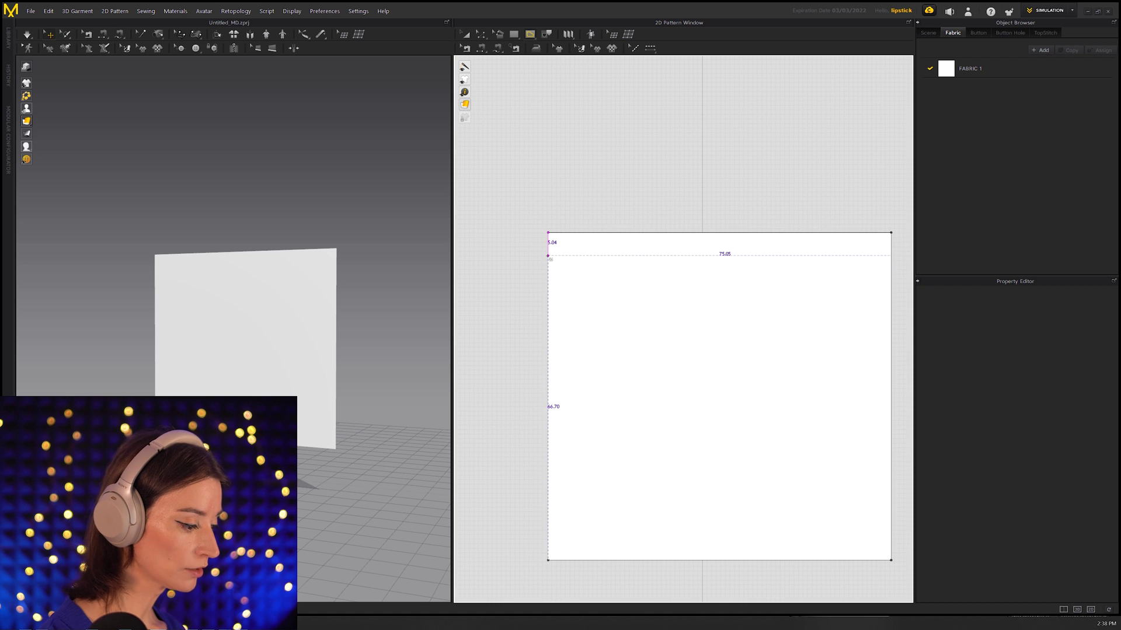
{"action": "left_click_drag", "start_coordinate": [547, 256], "coordinate": [616, 262]}
{"action": "left_click_drag", "start_coordinate": [743, 276], "coordinate": [838, 251]}
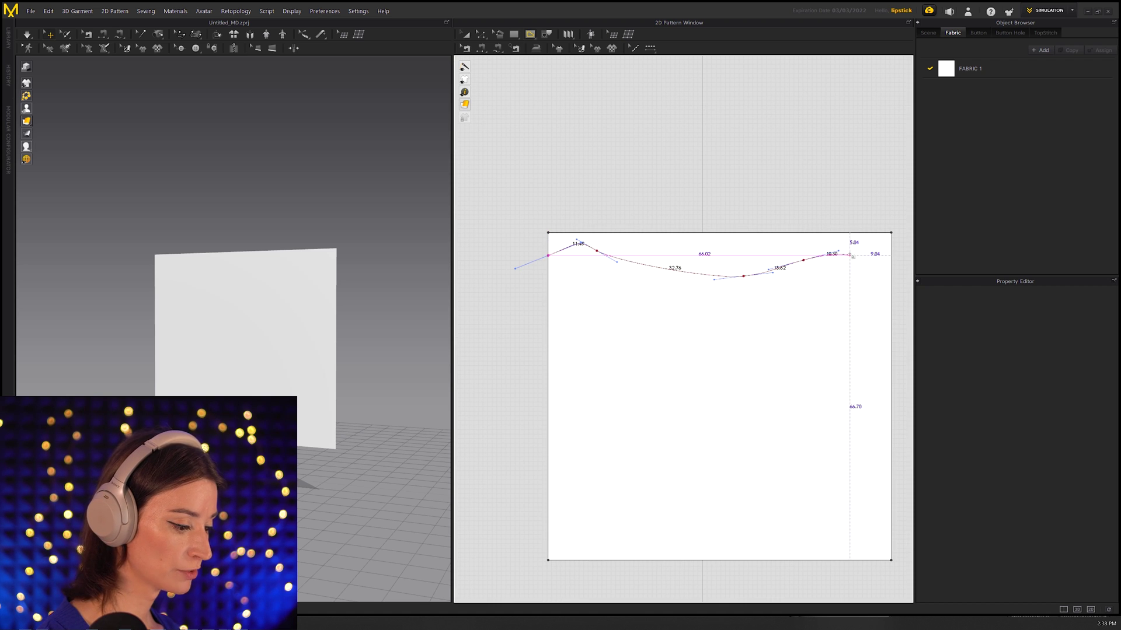
{"action": "left_click", "coordinate": [891, 256]}
Draw a wavy internal line about 75 cm long down the square's right side, from the upper edge to the lower edge.
{"action": "right_click_drag", "start_coordinate": [792, 210], "coordinate": [624, 100]}
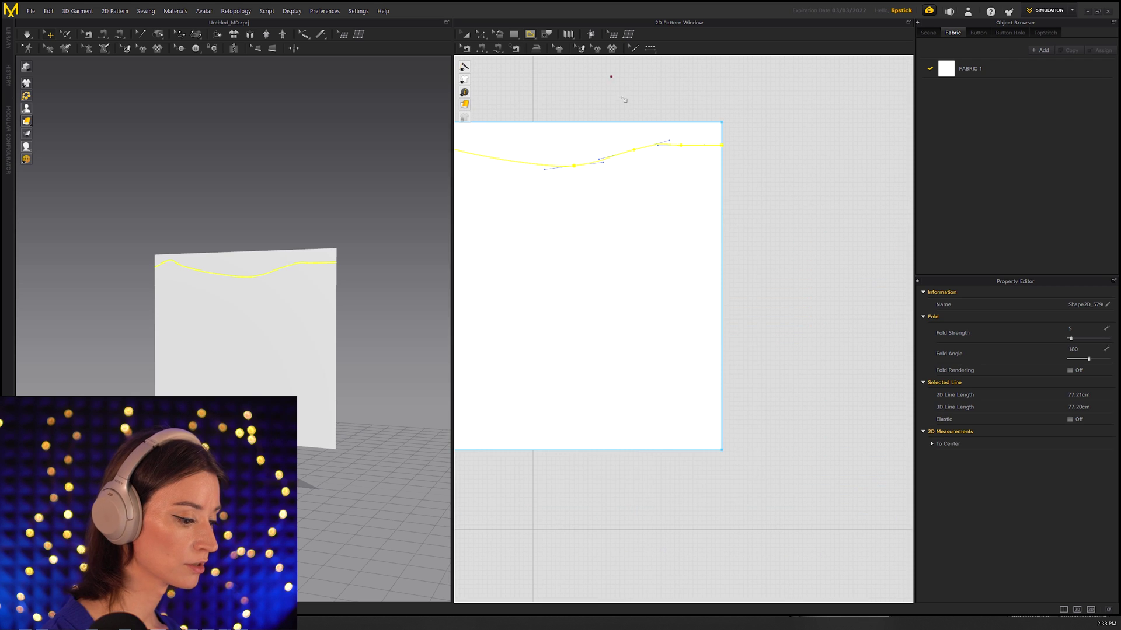
{"action": "middle_click_drag", "start_coordinate": [693, 116], "coordinate": [721, 130]}
{"action": "left_click_drag", "start_coordinate": [723, 137], "coordinate": [708, 160]}
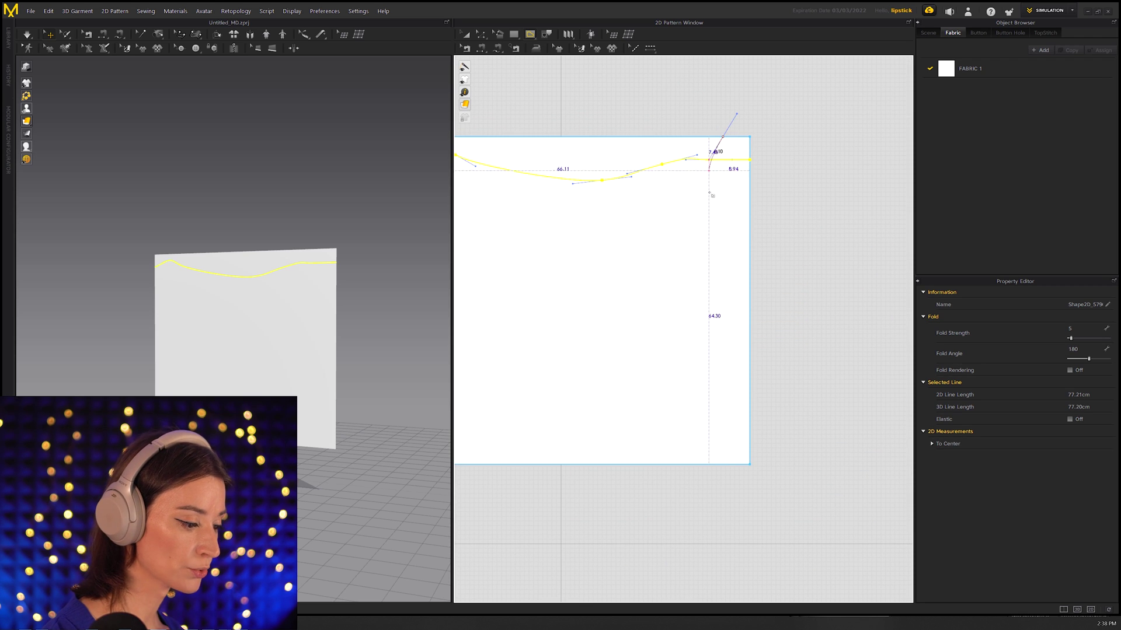
{"action": "left_click_drag", "start_coordinate": [709, 225], "coordinate": [708, 400]}
{"action": "left_click_drag", "start_coordinate": [708, 423], "coordinate": [711, 445]}
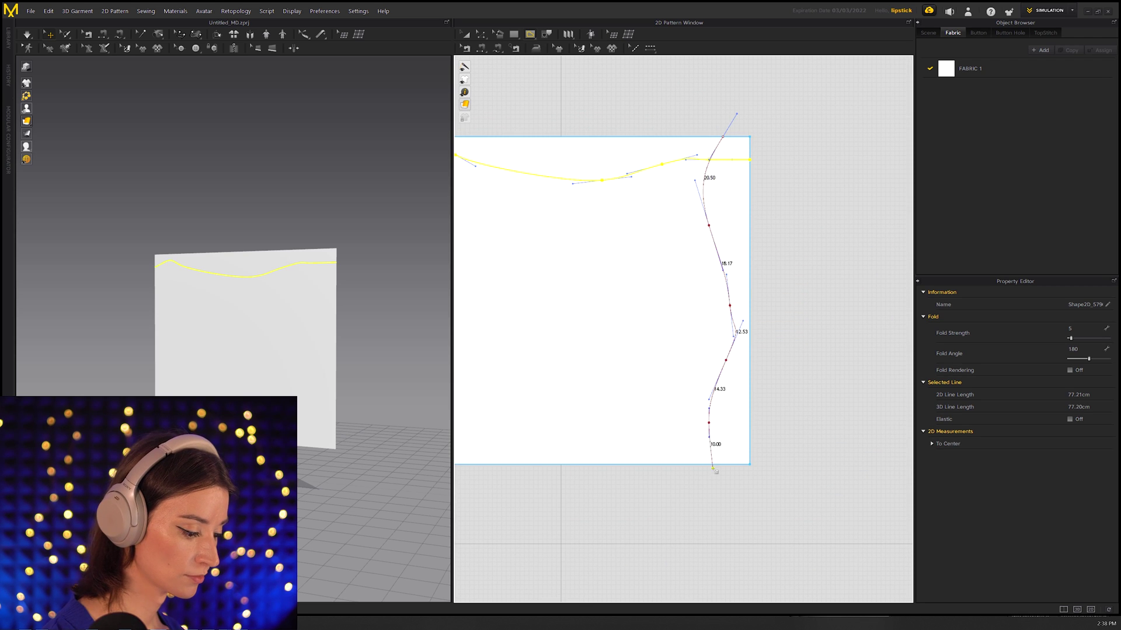
{"action": "left_click", "coordinate": [713, 465]}
Draw a wavy internal line about 76 cm long across the square near its lower edge, from right to left.
{"action": "right_click_drag", "start_coordinate": [716, 467], "coordinate": [797, 459]}
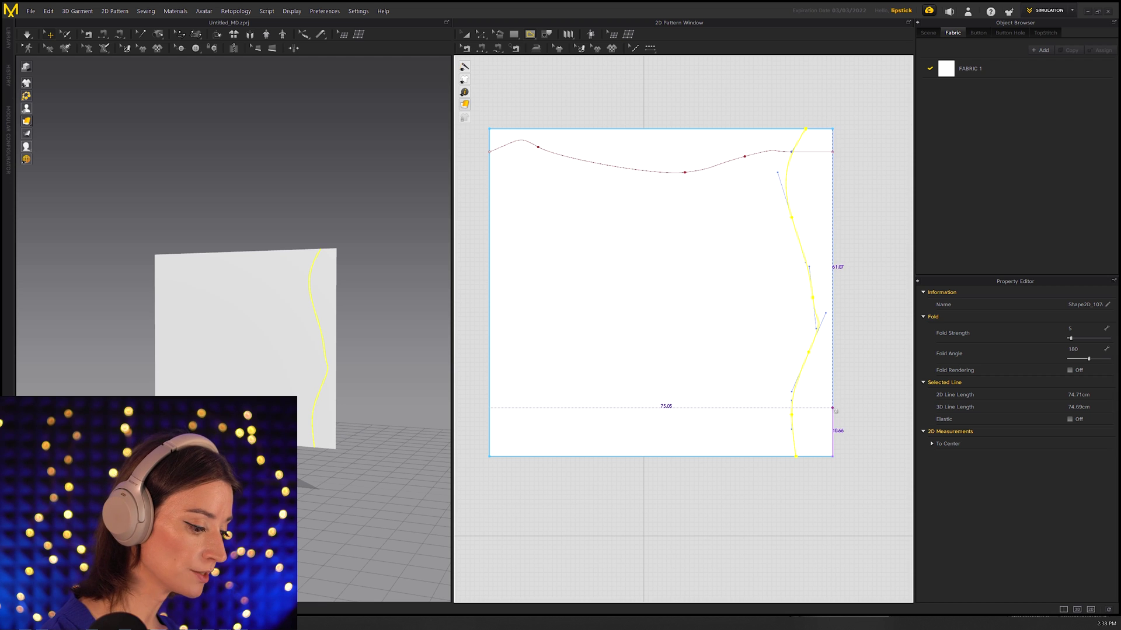
{"action": "left_click_drag", "start_coordinate": [766, 415], "coordinate": [638, 415]}
{"action": "left_click", "coordinate": [564, 408]}
{"action": "left_click", "coordinate": [512, 415]}
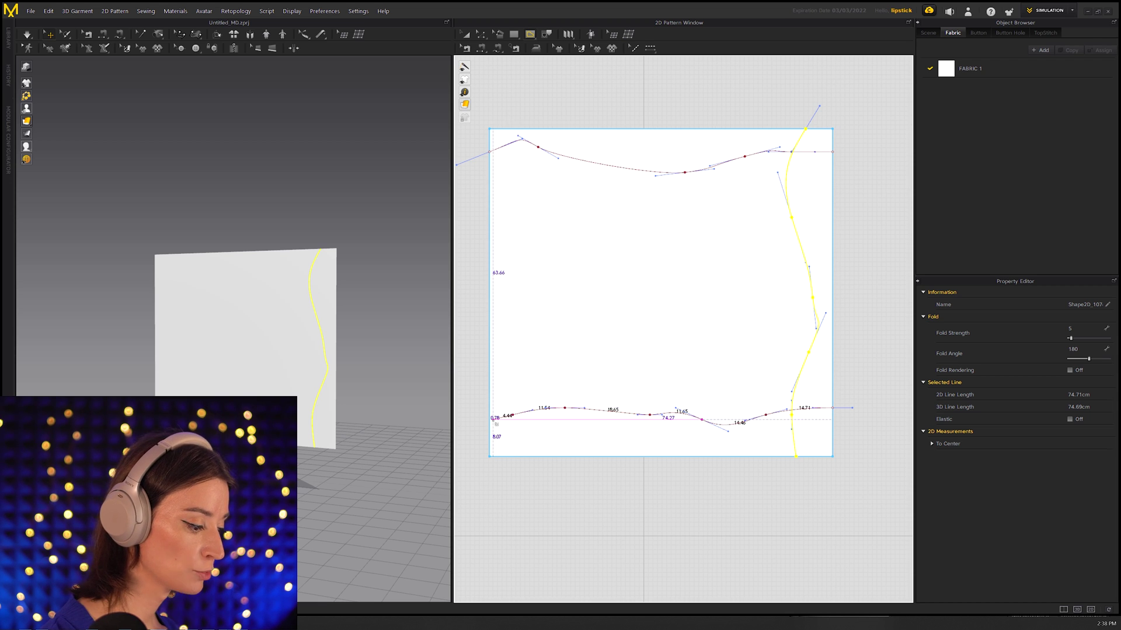
{"action": "left_click", "coordinate": [489, 420]}
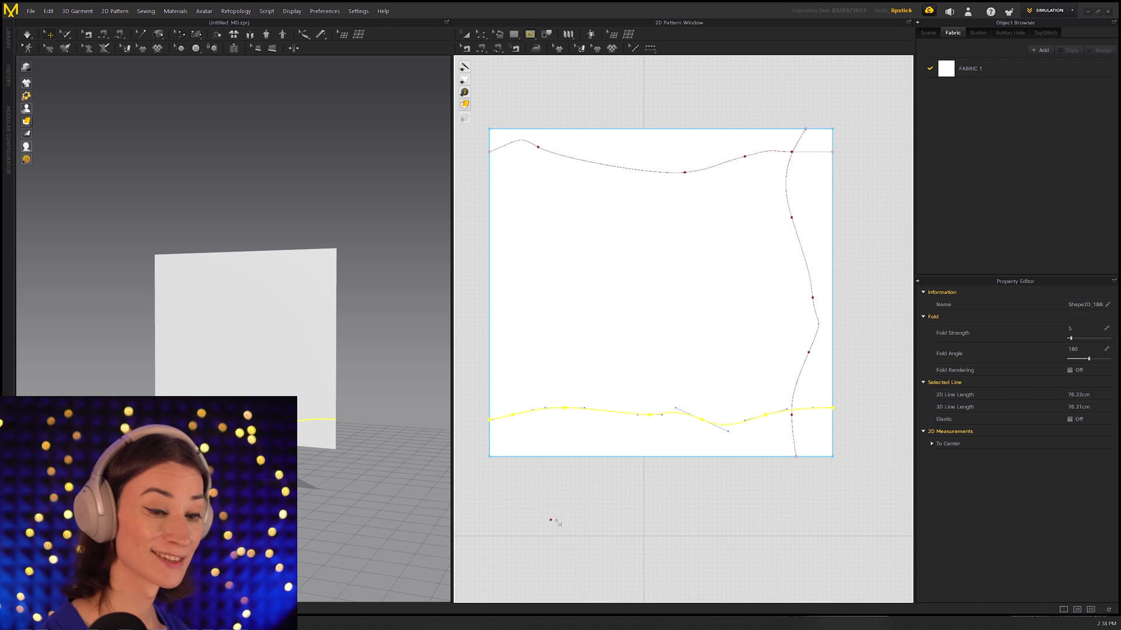
{"action": "right_click_drag", "start_coordinate": [550, 520], "coordinate": [664, 524]}
{"action": "left_click", "coordinate": [618, 458]}
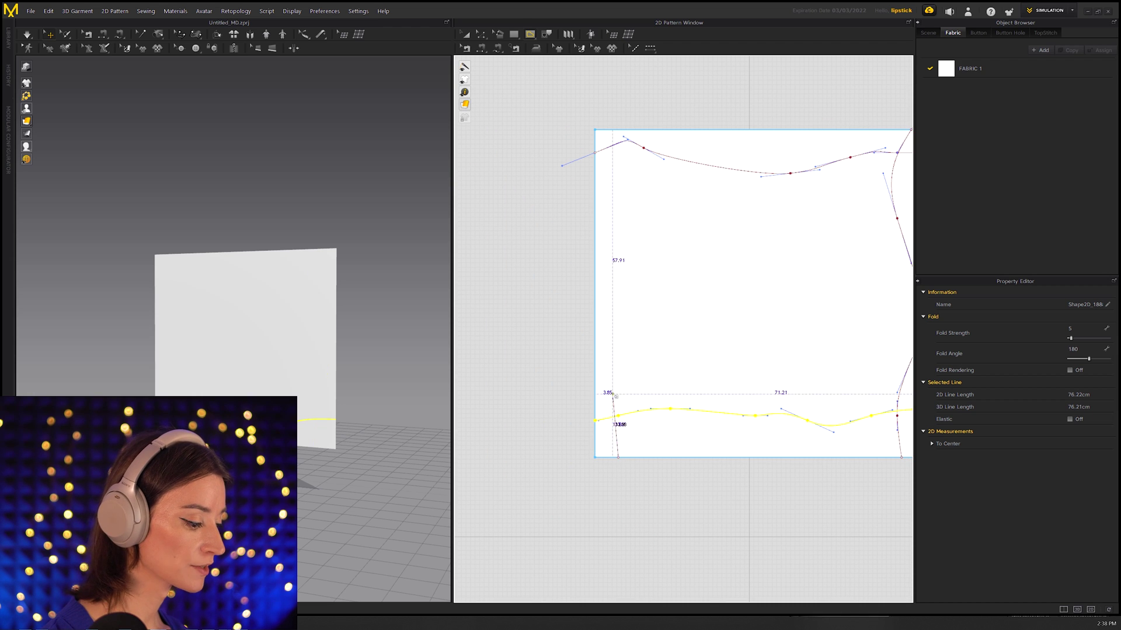
{"action": "left_click_drag", "start_coordinate": [610, 392], "coordinate": [602, 358]}
{"action": "left_click", "coordinate": [615, 252]}
{"action": "key", "text": "Escape"}
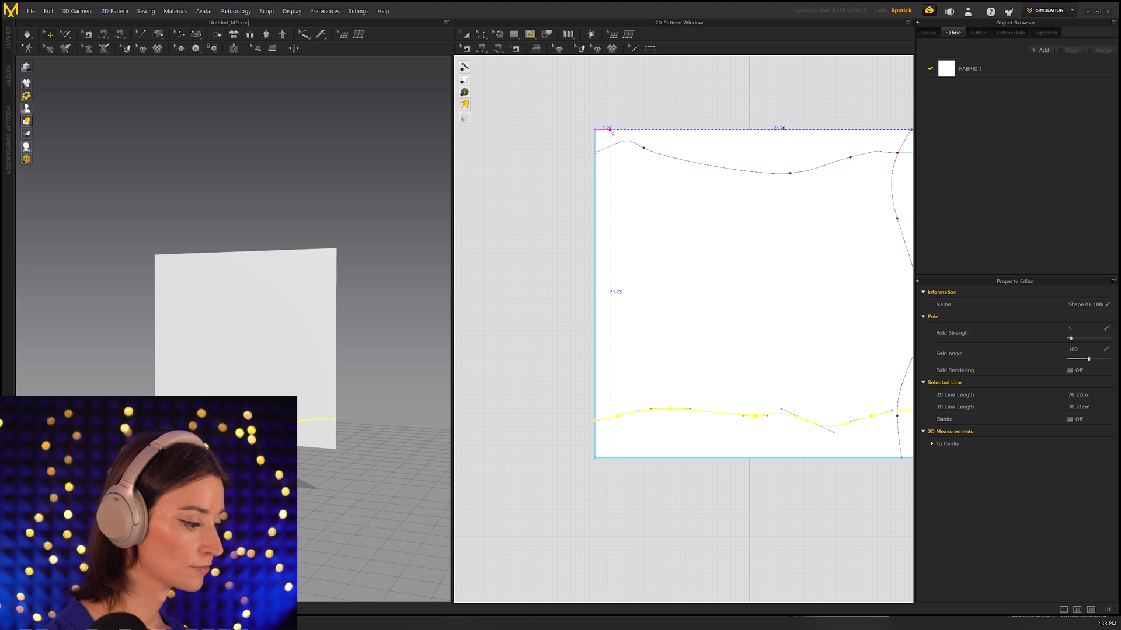
Draw a wavy internal line down the square's left side, from the upper edge to the lower edge.
{"action": "left_click", "coordinate": [610, 130]}
{"action": "left_click_drag", "start_coordinate": [621, 218], "coordinate": [616, 296]}
{"action": "left_click", "coordinate": [610, 345]}
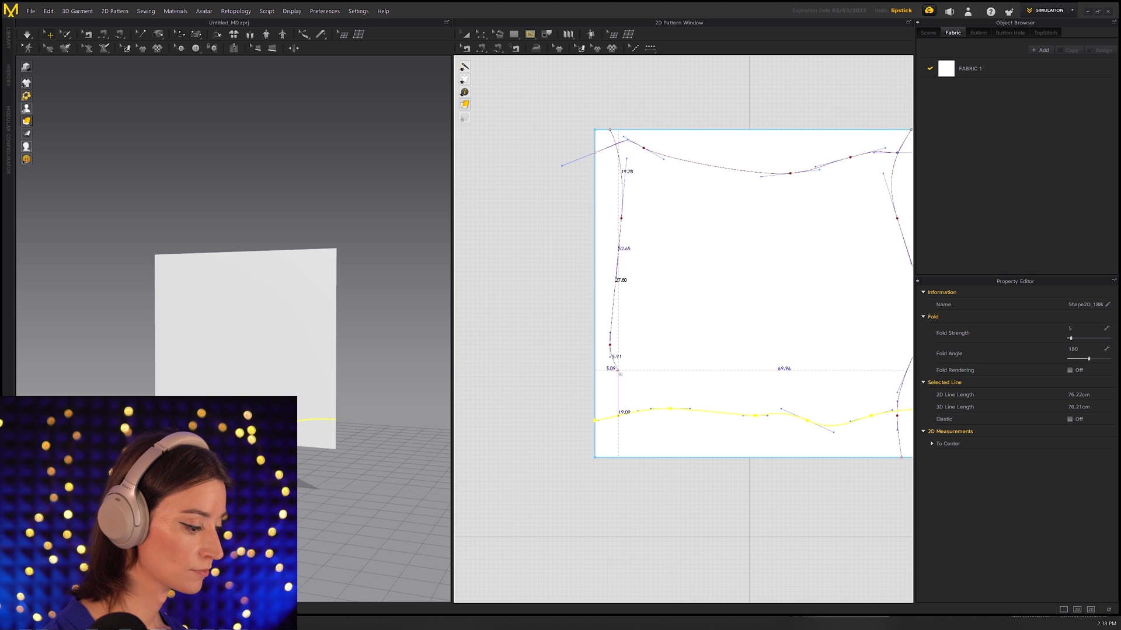
{"action": "left_click", "coordinate": [619, 376]}
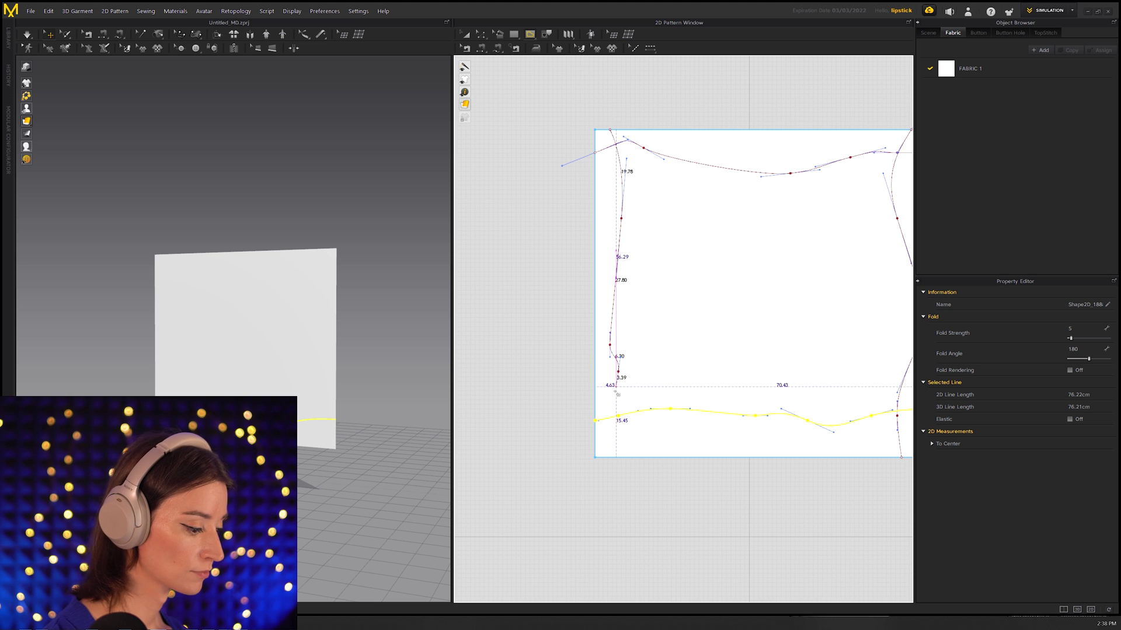
{"action": "left_click", "coordinate": [610, 460]}
{"action": "left_click", "coordinate": [695, 497]}
{"action": "scroll", "coordinate": [642, 497], "scroll_direction": "down", "scroll_amount": 2}
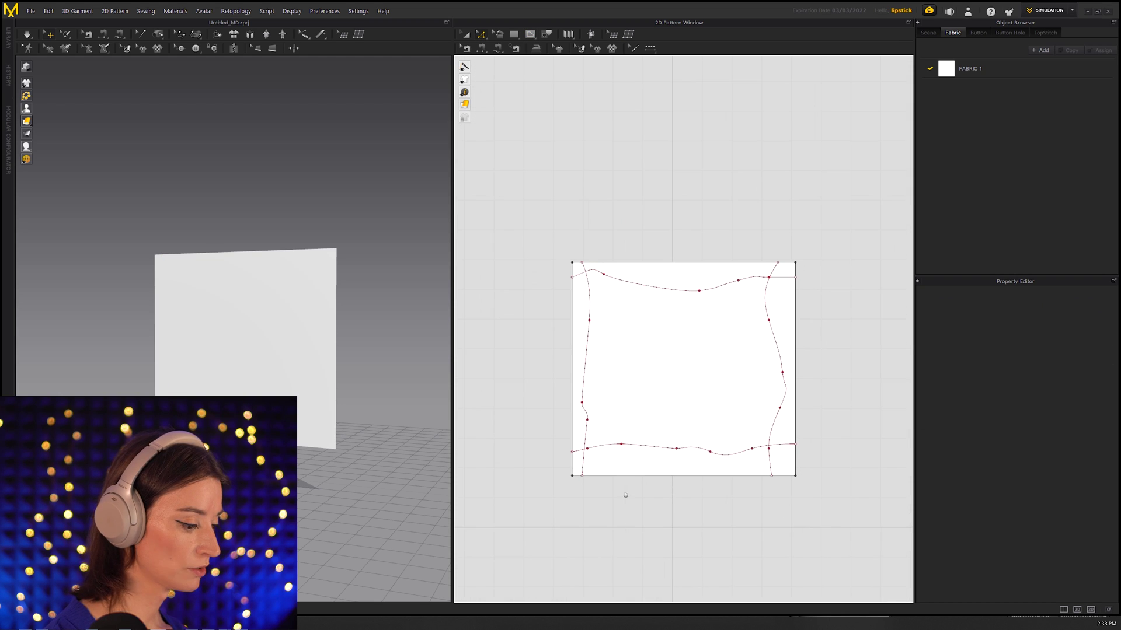
Select all four wavy internal lines and cut the square pattern along them into separate pieces.
{"action": "left_click", "coordinate": [676, 292]}
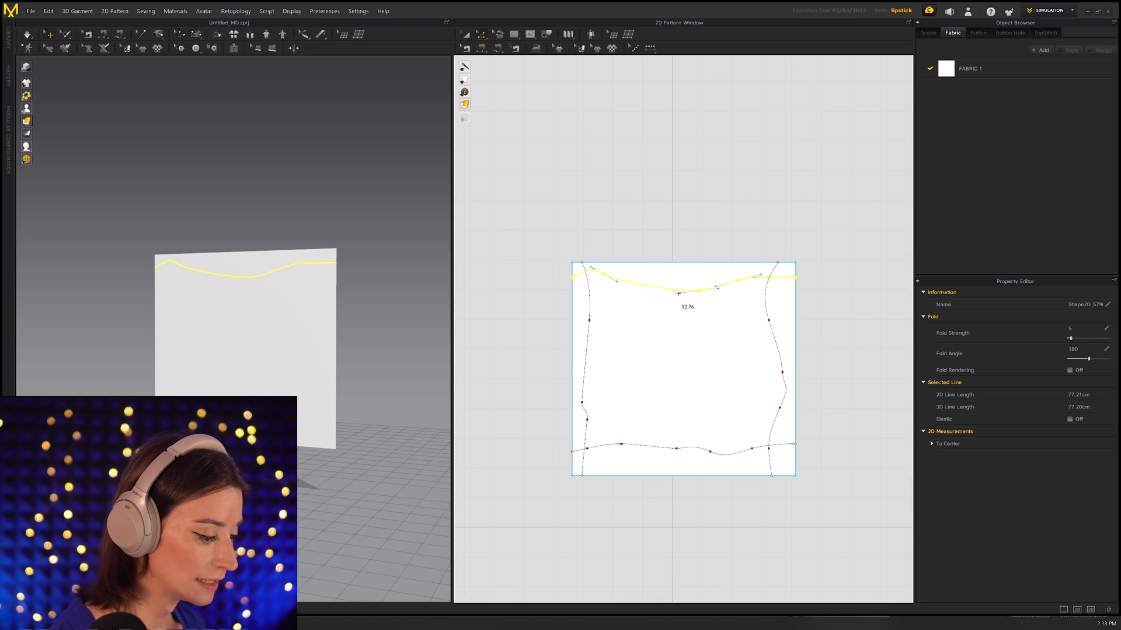
{"action": "double_click", "coordinate": [678, 293]}
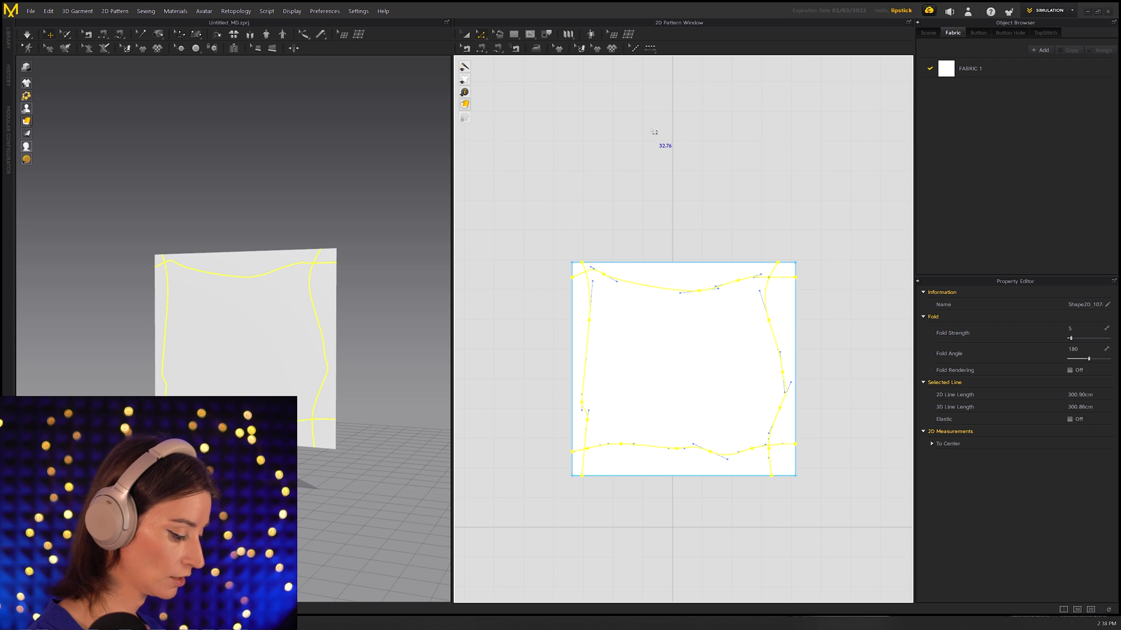
{"action": "key", "text": "ctrl+x"}
{"action": "middle_click_drag", "start_coordinate": [663, 181], "coordinate": [658, 156]}
{"action": "left_click", "coordinate": [588, 334]}
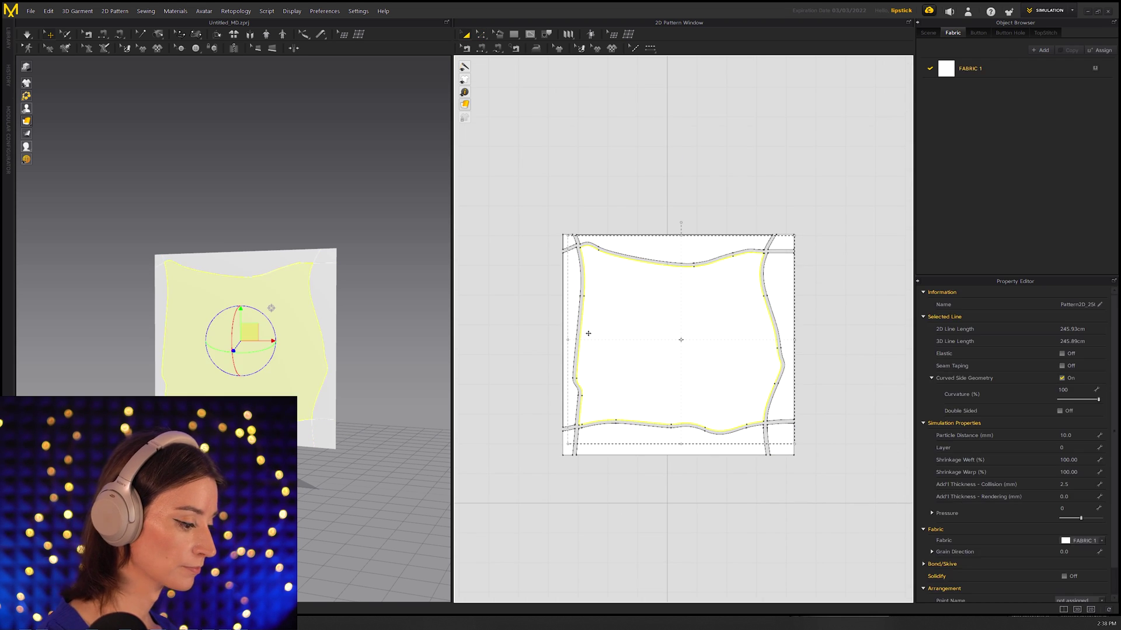
Freeze the border pieces surrounding the central wavy piece, leaving the central piece unfrozen.
{"action": "middle_click_drag", "start_coordinate": [587, 333], "coordinate": [586, 328]}
{"action": "mouse_move", "coordinate": [284, 247]}
{"action": "middle_mouse_down"}
{"action": "mouse_move", "coordinate": [350, 218]}
{"action": "mouse_move", "coordinate": [286, 233]}
{"action": "middle_mouse_up"}
{"action": "scroll", "coordinate": [375, 250], "scroll_direction": "up", "scroll_amount": 3}
{"action": "scroll", "coordinate": [260, 207], "scroll_direction": "down", "scroll_amount": 3}
{"action": "right_click_drag", "start_coordinate": [260, 206], "coordinate": [272, 211]}
{"action": "left_click_drag", "start_coordinate": [542, 143], "coordinate": [853, 537]}
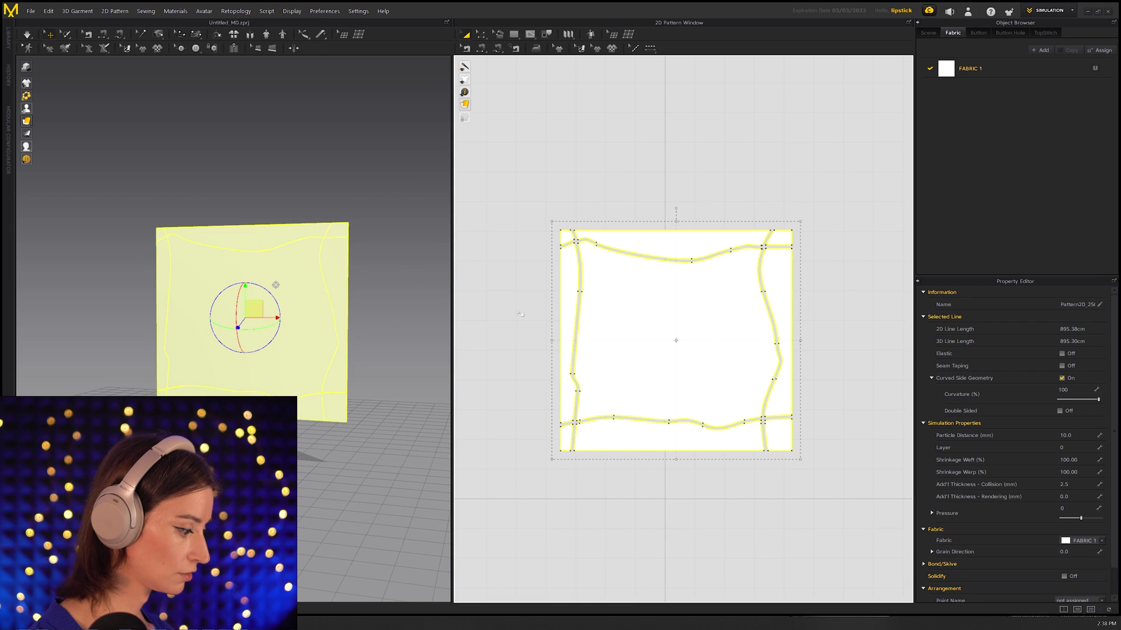
{"action": "left_click", "coordinate": [276, 323]}
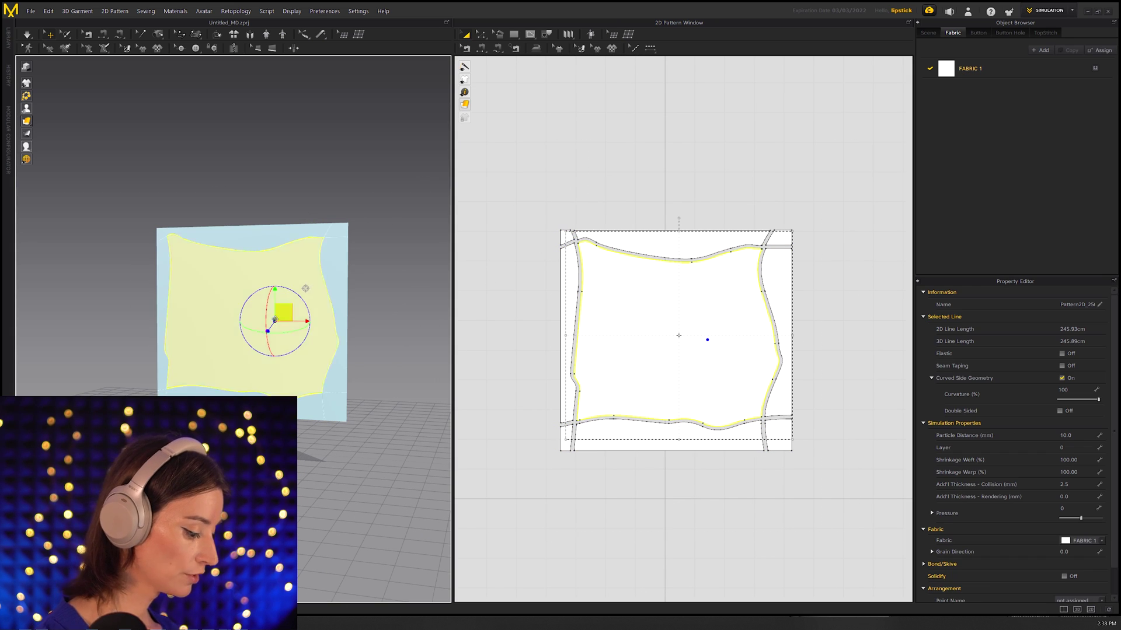
{"action": "left_click", "coordinate": [312, 211]}
{"action": "left_click", "coordinate": [257, 297]}
Select all border pieces around the central piece, unfreeze them and deactivate them.
{"action": "left_click", "coordinate": [249, 247]}
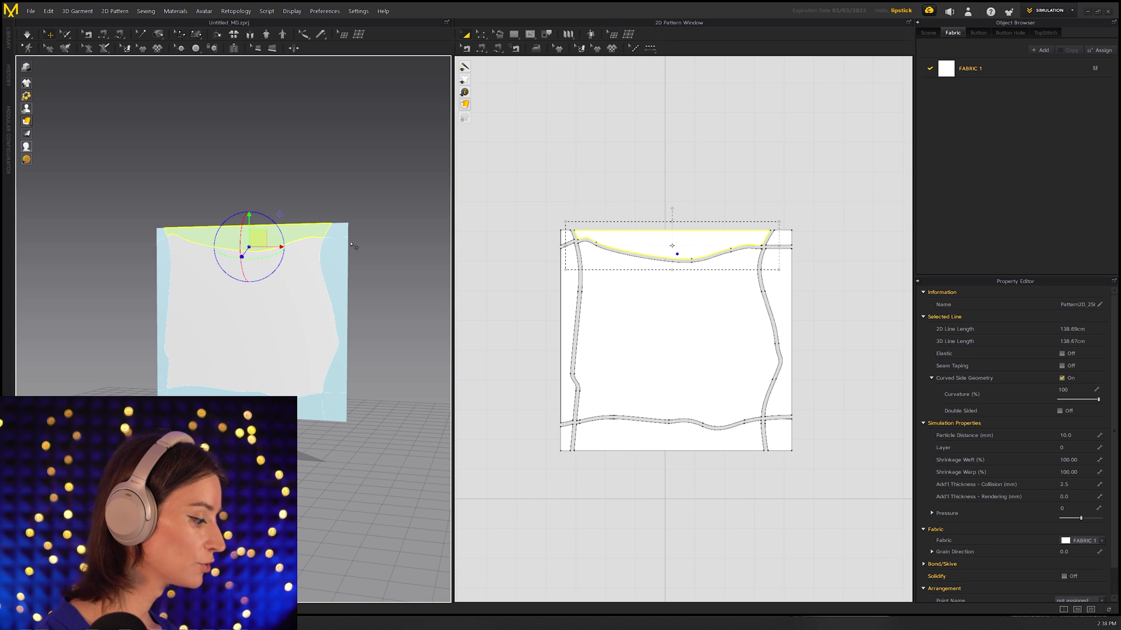
{"action": "left_click", "coordinate": [337, 225], "text": "shift"}
{"action": "left_click", "coordinate": [334, 264], "text": "shift"}
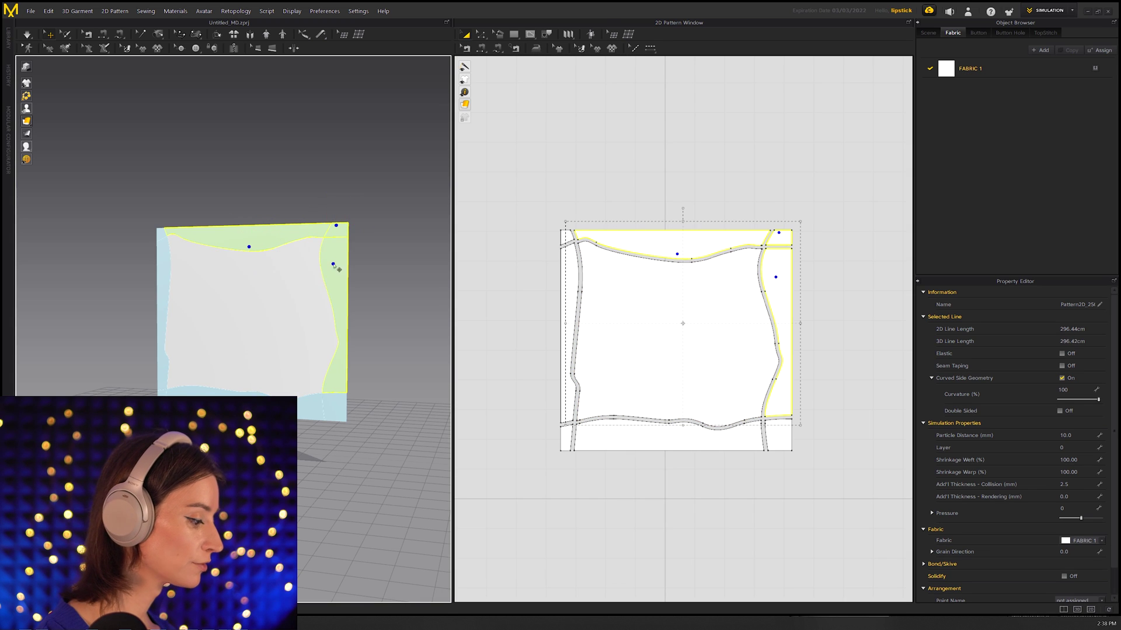
{"action": "left_click", "coordinate": [166, 239], "text": "shift"}
{"action": "left_click", "coordinate": [345, 410], "text": "shift"}
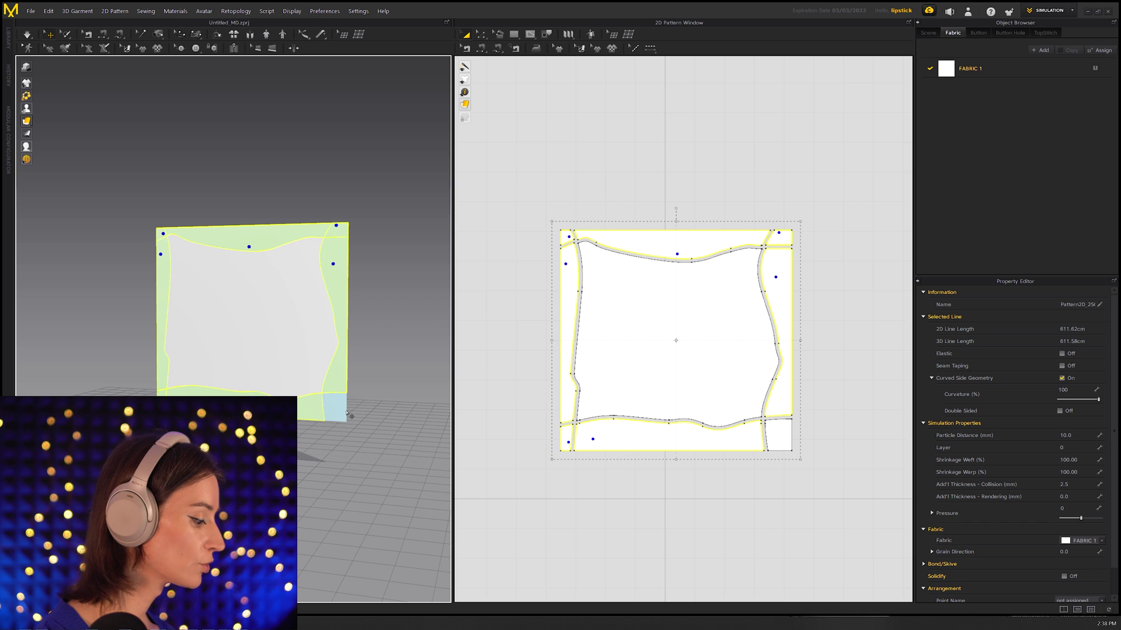
{"action": "key", "text": "ctrl+k"}
{"action": "key", "text": "ctrl+j"}
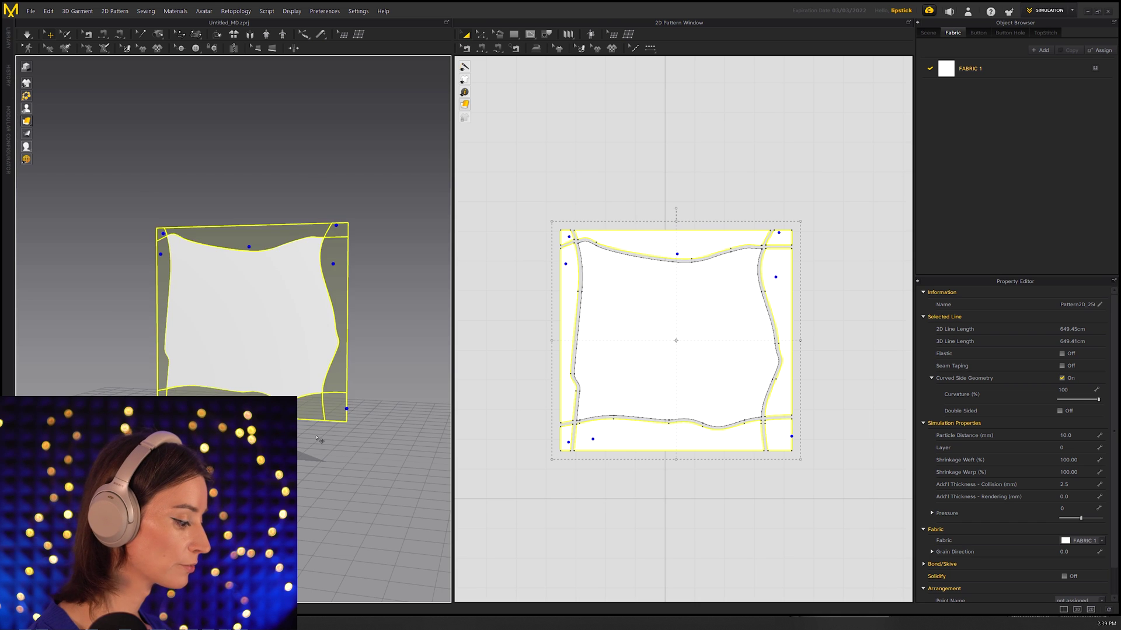
Run the simulation, tug the central fabric piece at several points to test how it moves, and stop the simulation.
{"action": "left_click", "coordinate": [318, 441]}
{"action": "scroll", "coordinate": [297, 353], "scroll_direction": "up", "scroll_amount": 2}
{"action": "right_click_drag", "start_coordinate": [301, 355], "coordinate": [265, 299]}
{"action": "key", "text": "space"}
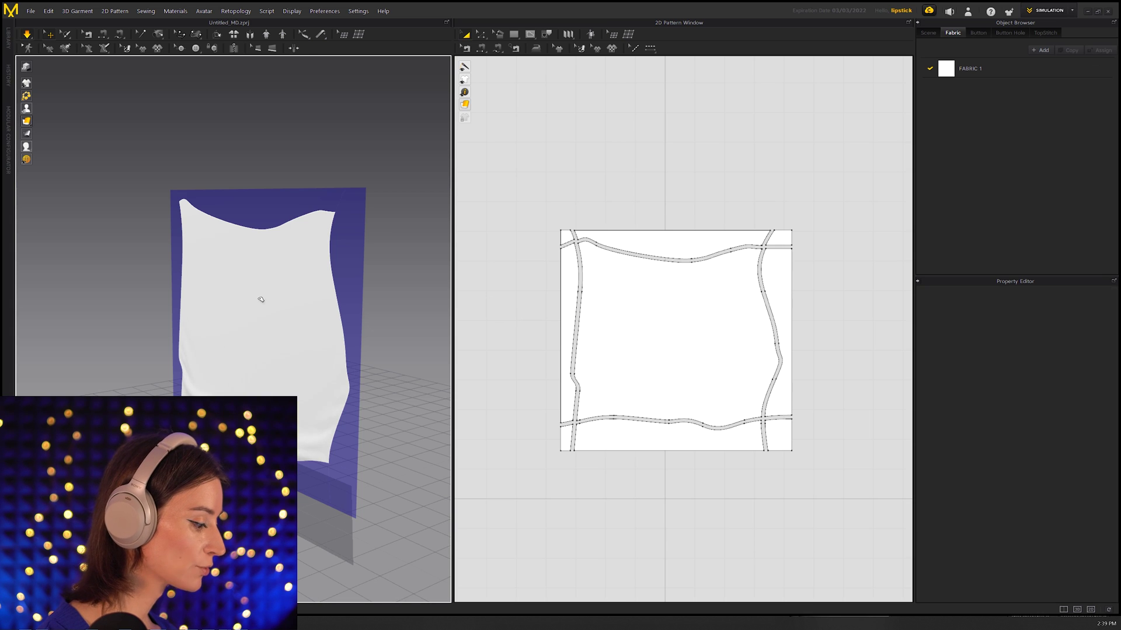
{"action": "left_click_drag", "start_coordinate": [236, 331], "coordinate": [120, 350]}
{"action": "left_click_drag", "start_coordinate": [281, 289], "coordinate": [320, 344]}
{"action": "left_click_drag", "start_coordinate": [249, 303], "coordinate": [253, 375]}
{"action": "left_click_drag", "start_coordinate": [345, 335], "coordinate": [191, 386]}
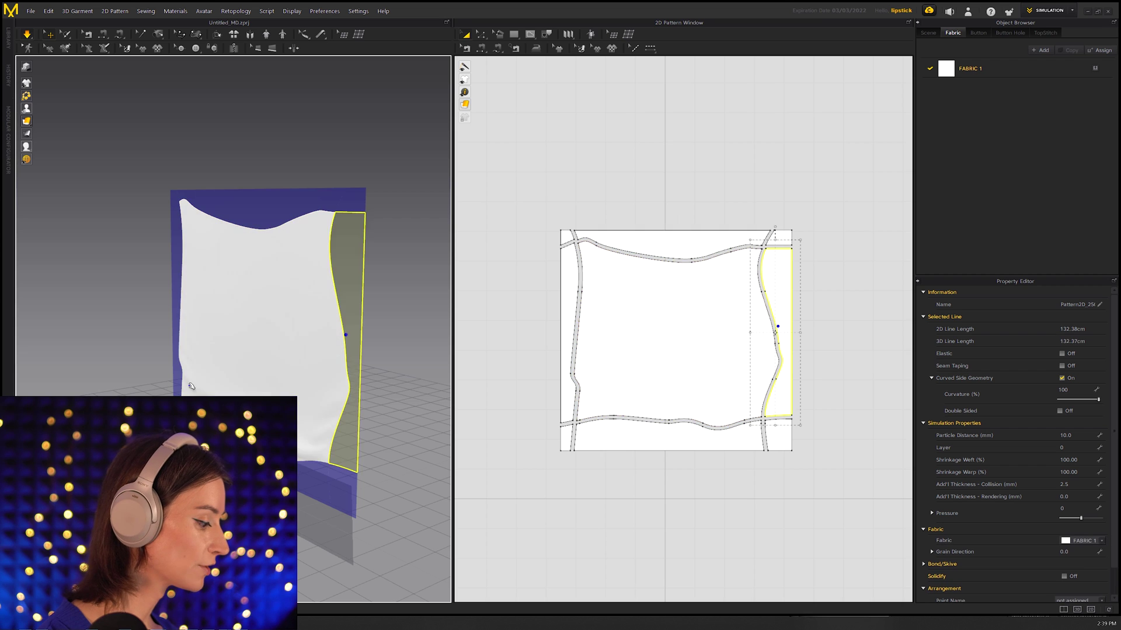
{"action": "left_click_drag", "start_coordinate": [232, 321], "coordinate": [170, 325]}
{"action": "left_click_drag", "start_coordinate": [270, 319], "coordinate": [130, 387]}
{"action": "key", "text": "space"}
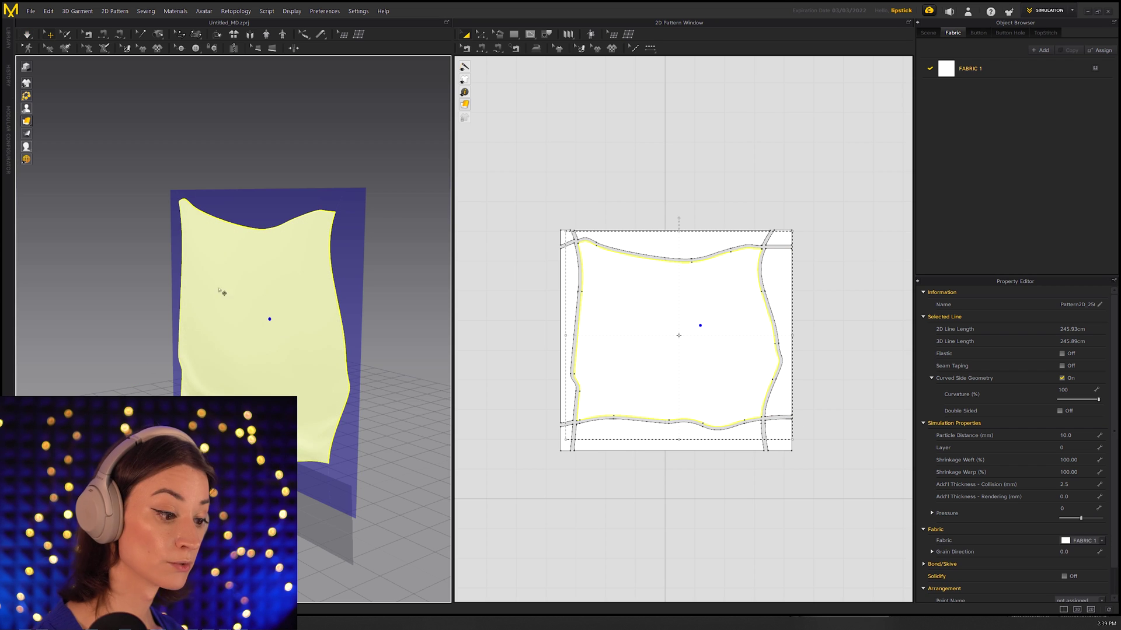
Set gravity to 0.00 in the scene's simulation properties.
{"action": "left_click", "coordinate": [931, 33]}
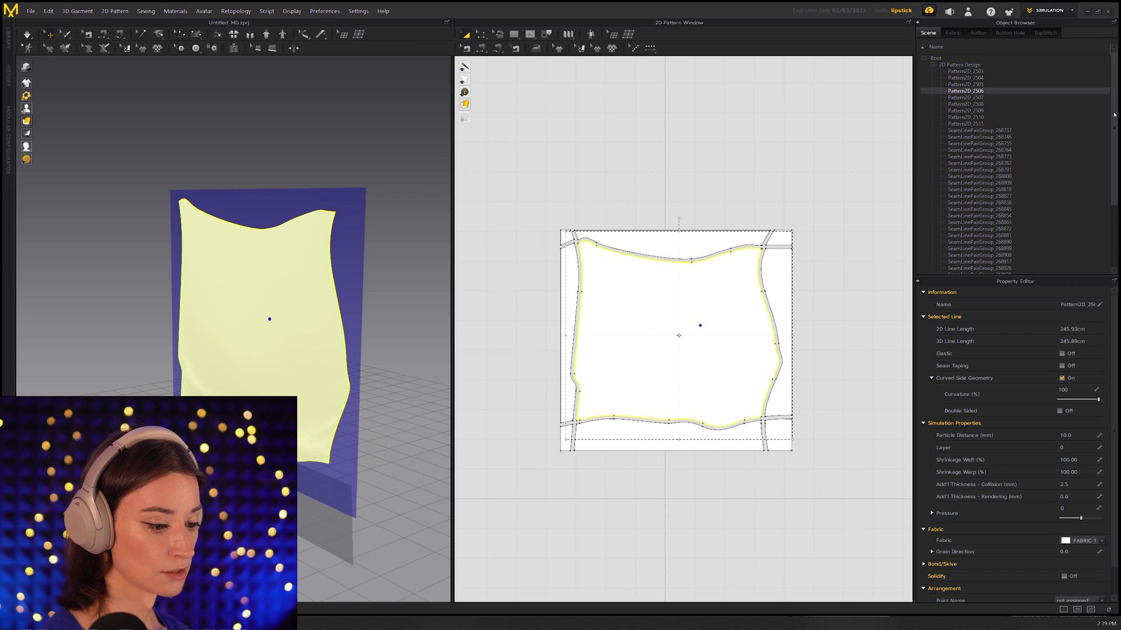
{"action": "left_click", "coordinate": [932, 65]}
{"action": "left_click", "coordinate": [969, 104]}
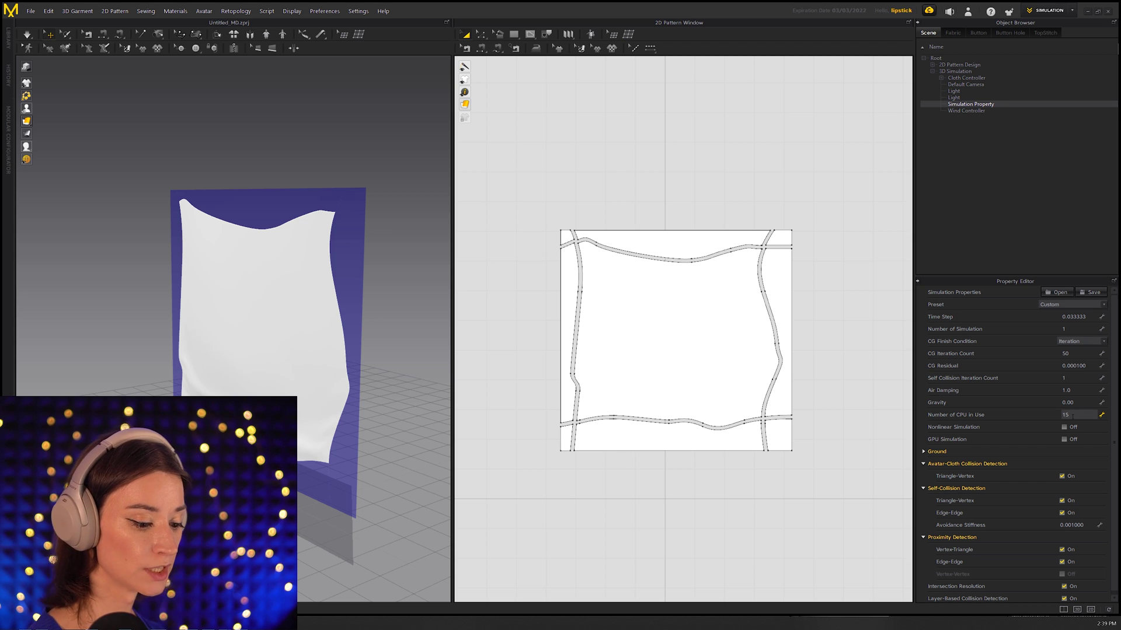
Simulate the central piece without gravity and pull it at several points to test its drape against the backing board.
{"action": "left_click", "coordinate": [289, 274]}
{"action": "scroll", "coordinate": [365, 296], "scroll_direction": "down", "scroll_amount": 3}
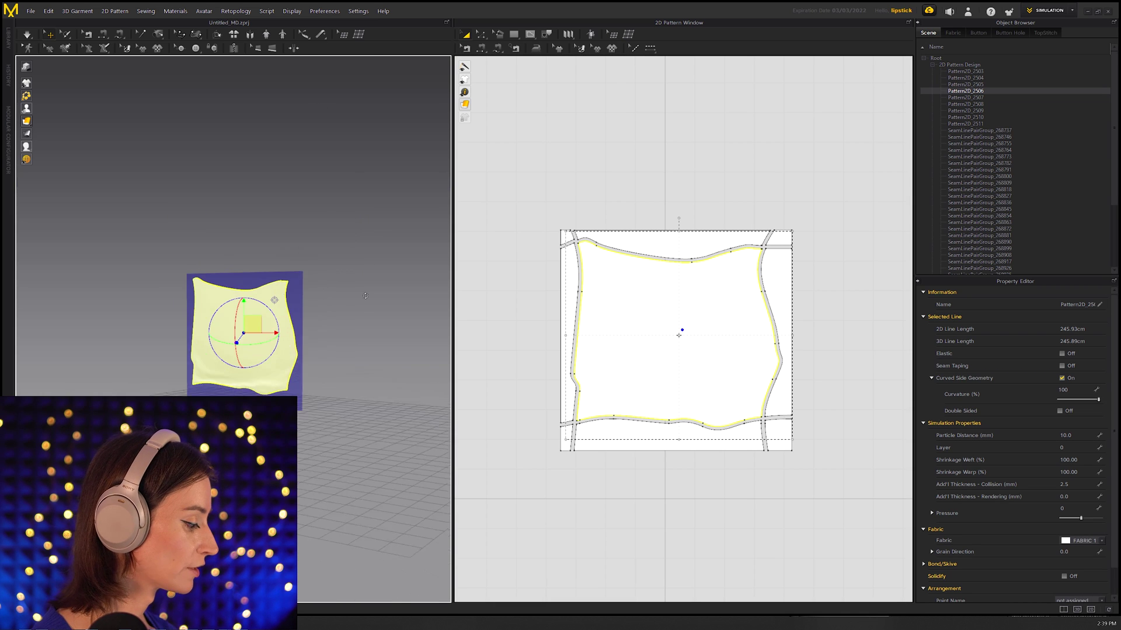
{"action": "scroll", "coordinate": [363, 346], "scroll_direction": "up", "scroll_amount": 3}
{"action": "right_click_drag", "start_coordinate": [365, 296], "coordinate": [363, 351]}
{"action": "scroll", "coordinate": [364, 381], "scroll_direction": "up", "scroll_amount": 3}
{"action": "key", "text": "space"}
{"action": "left_click_drag", "start_coordinate": [212, 354], "coordinate": [239, 254]}
{"action": "left_click_drag", "start_coordinate": [275, 375], "coordinate": [367, 327]}
{"action": "left_click_drag", "start_coordinate": [331, 434], "coordinate": [365, 345]}
{"action": "left_click_drag", "start_coordinate": [239, 390], "coordinate": [264, 330]}
{"action": "left_click_drag", "start_coordinate": [296, 350], "coordinate": [348, 396]}
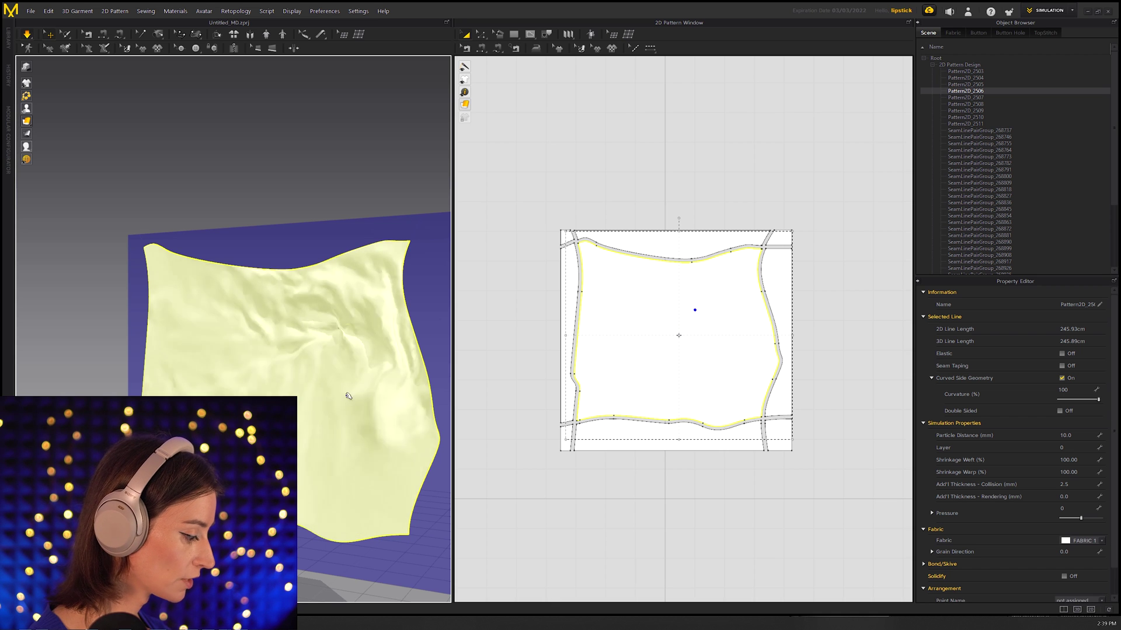
{"action": "scroll", "coordinate": [315, 344], "scroll_direction": "down", "scroll_amount": 2}
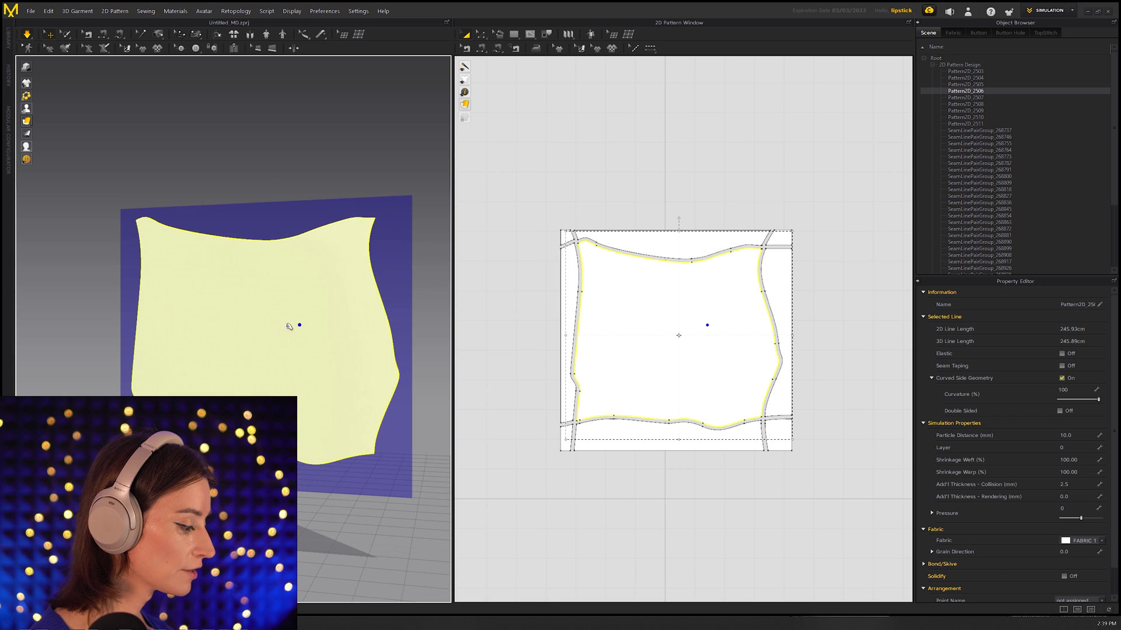
{"action": "mouse_move", "coordinate": [288, 326]}
{"action": "left_mouse_down"}
{"action": "mouse_move", "coordinate": [263, 325]}
{"action": "mouse_move", "coordinate": [257, 362]}
{"action": "mouse_move", "coordinate": [274, 350]}
{"action": "left_mouse_up"}
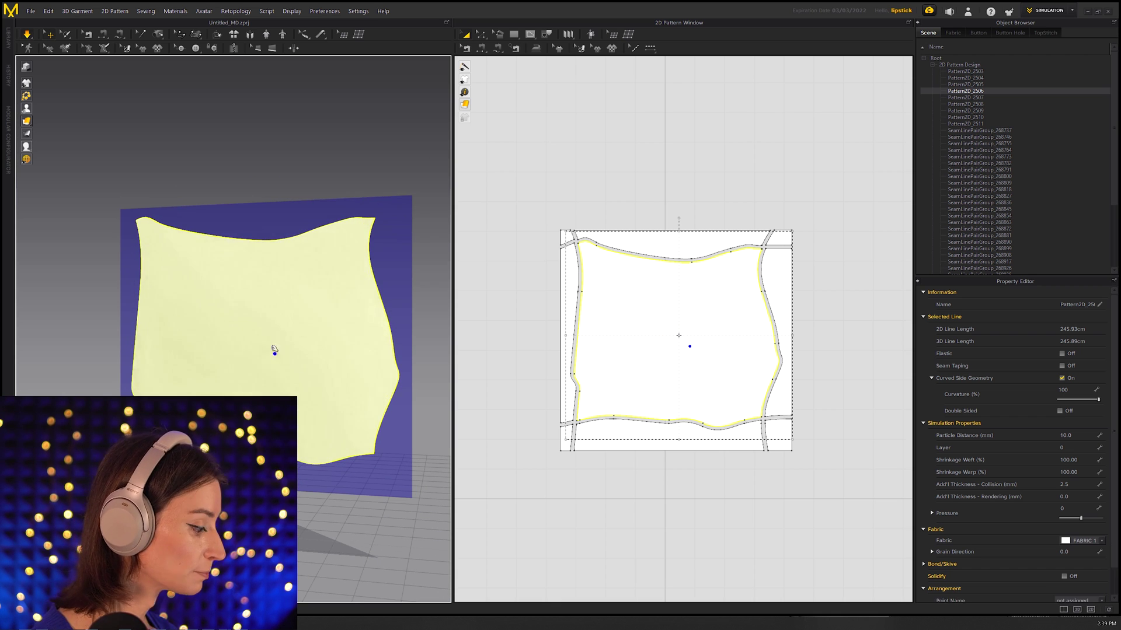
{"action": "right_click_drag", "start_coordinate": [275, 350], "coordinate": [267, 329]}
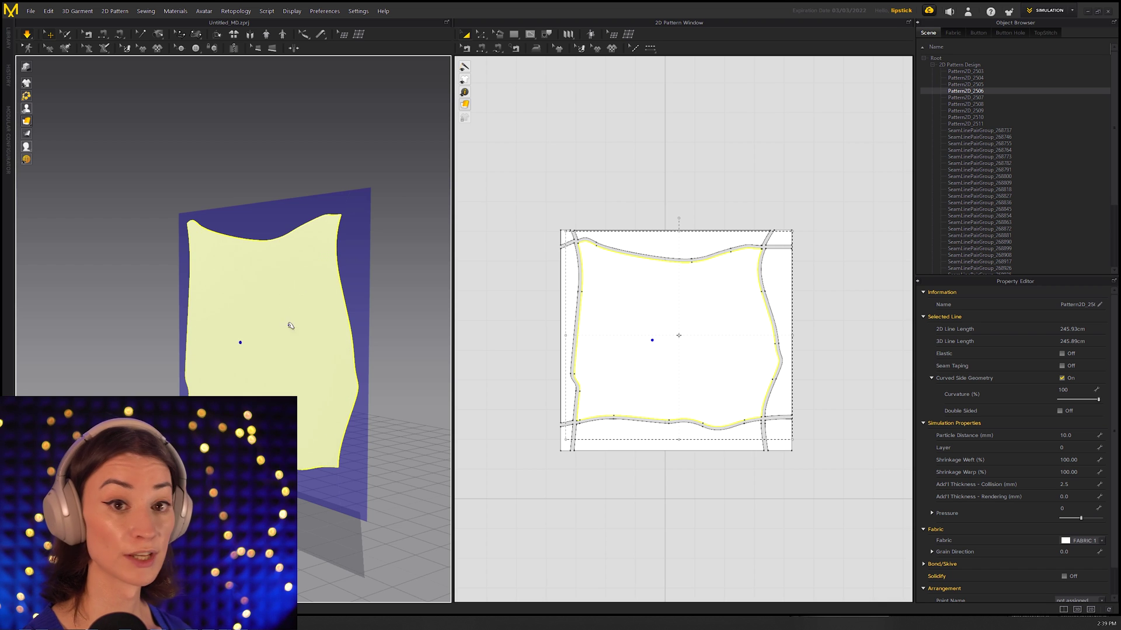
Widen the 3D view and set the central piece's weft and warp shrinkage to 102%.
{"action": "left_click", "coordinate": [230, 146]}
{"action": "left_click", "coordinate": [227, 306]}
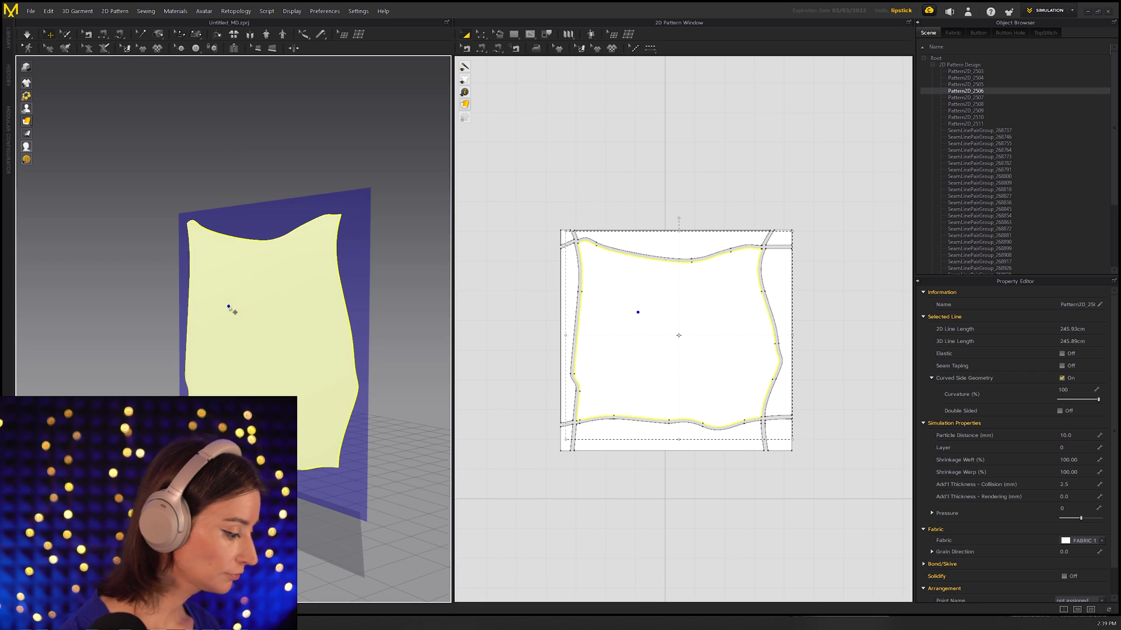
{"action": "right_click_drag", "start_coordinate": [228, 305], "coordinate": [217, 394]}
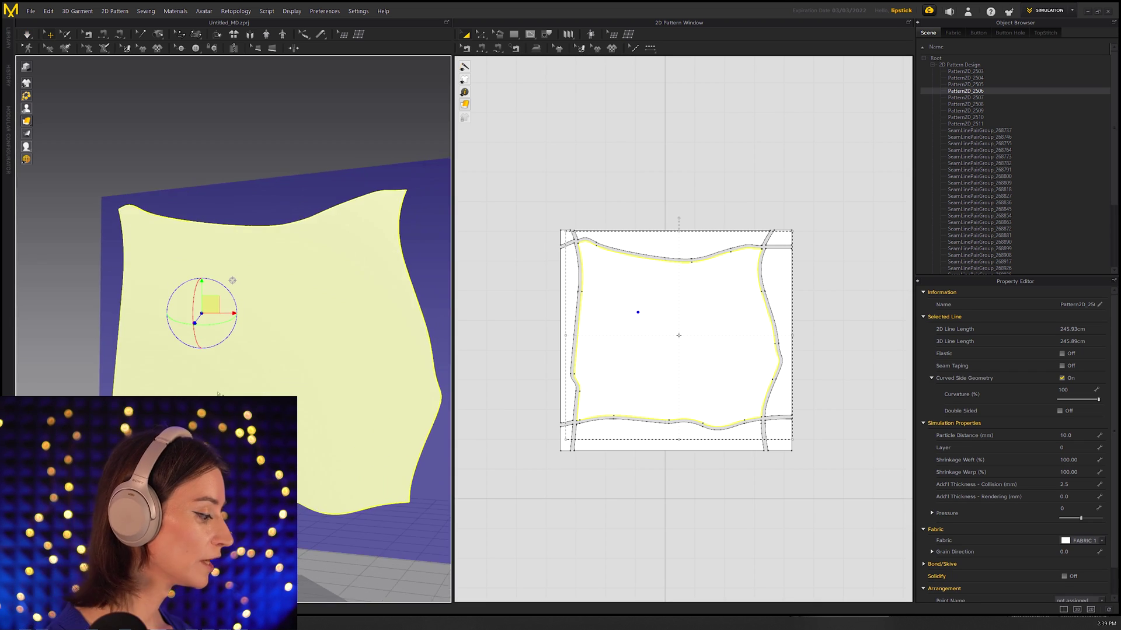
{"action": "left_click_drag", "start_coordinate": [452, 224], "coordinate": [547, 231]}
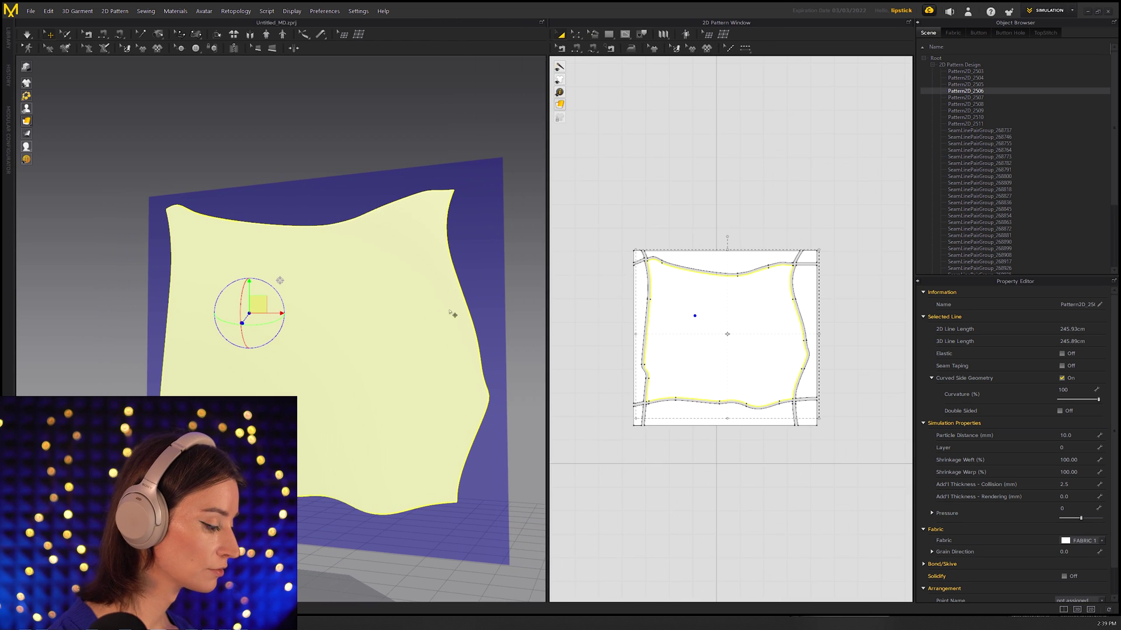
{"action": "right_click_drag", "start_coordinate": [430, 300], "coordinate": [382, 331]}
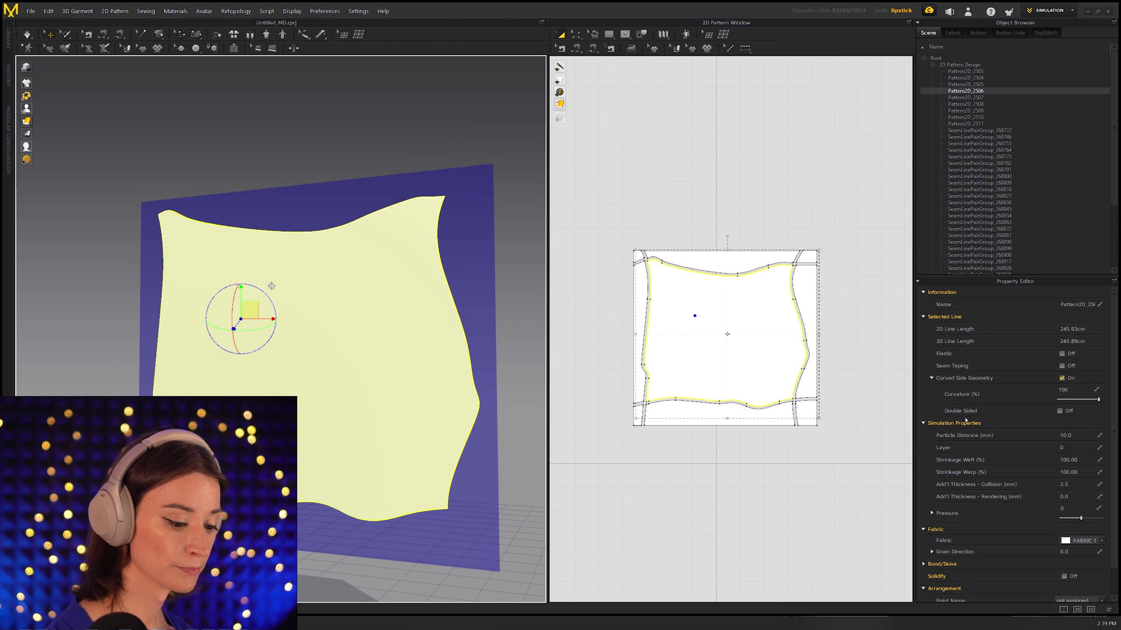
{"action": "left_click", "coordinate": [1079, 460]}
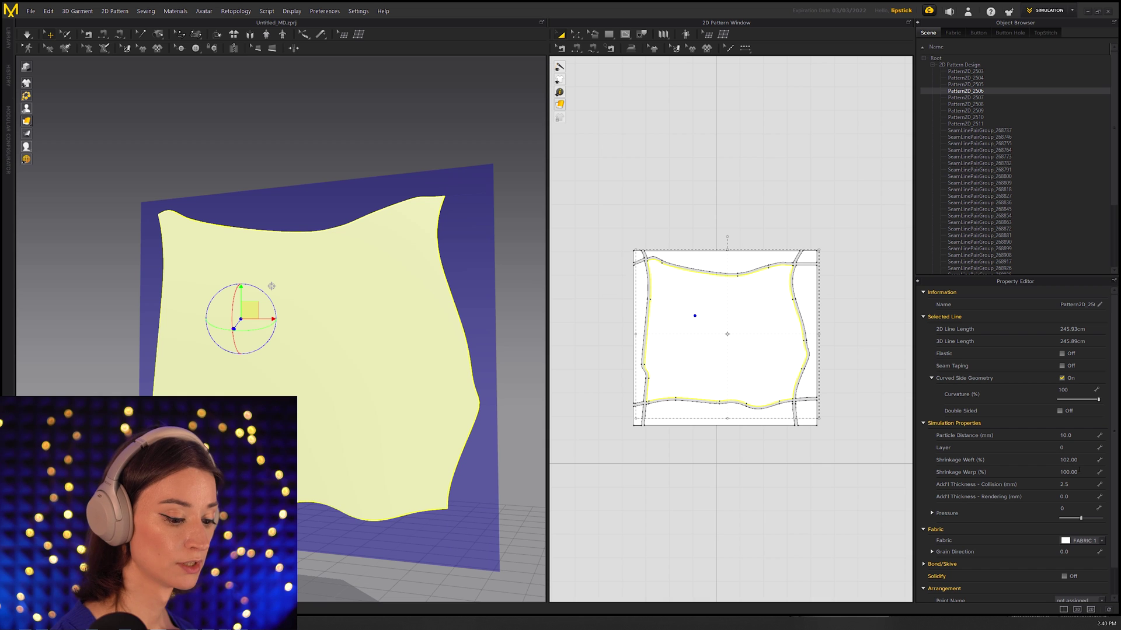
{"action": "type", "text": "102"}
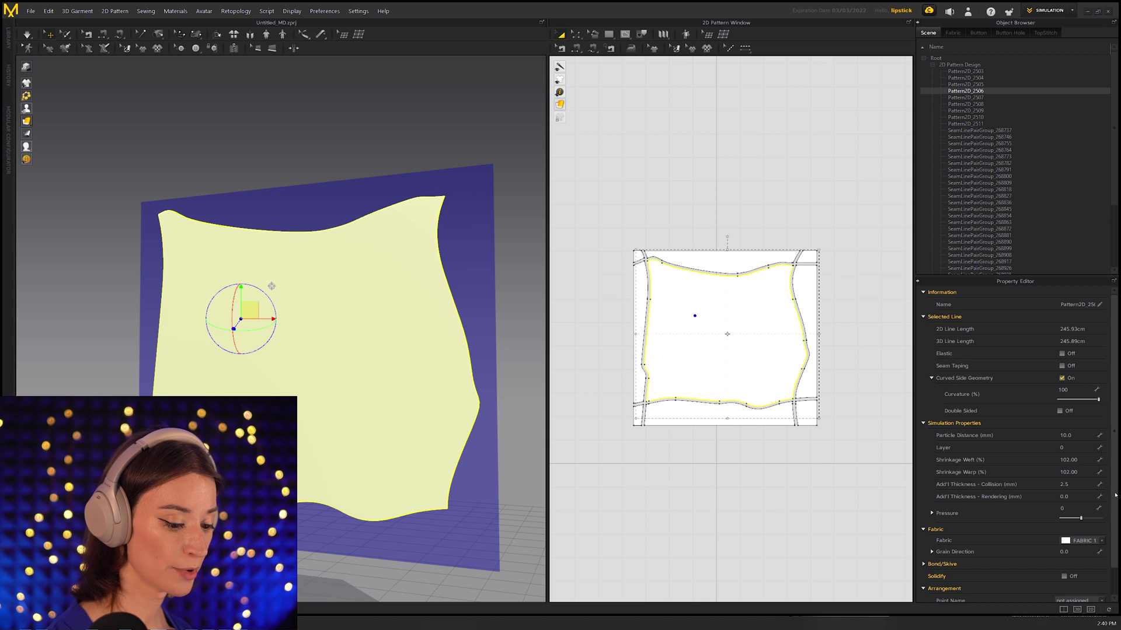
Run the simulation so the enlarged central piece wrinkles within its fixed edges.
{"action": "key", "text": "space"}
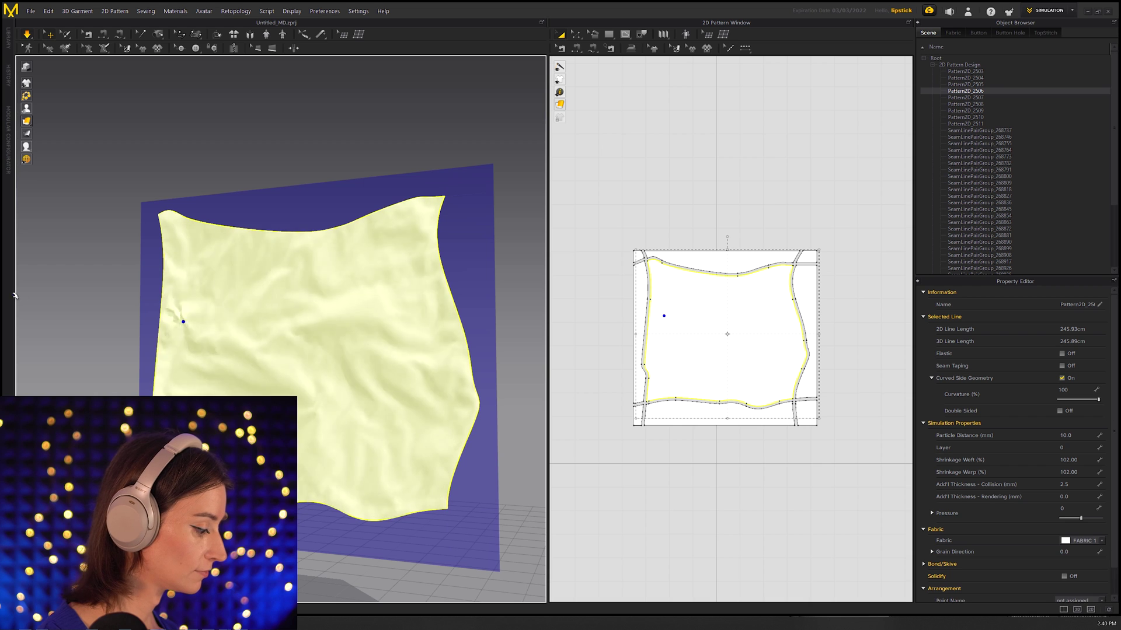
{"action": "left_click", "coordinate": [237, 177]}
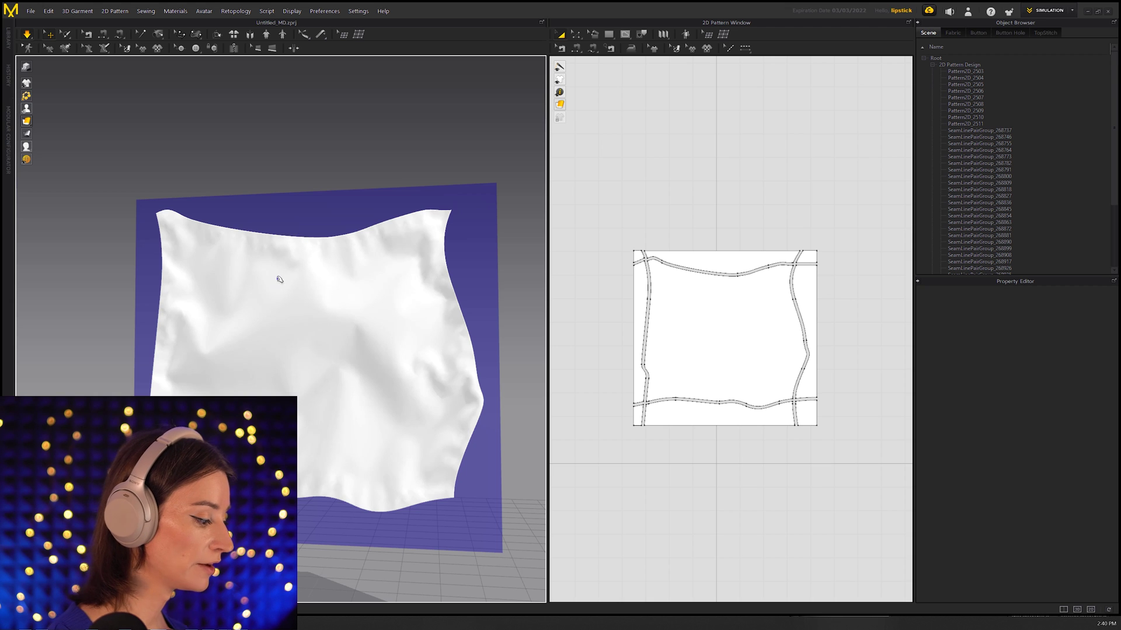
{"action": "right_click_drag", "start_coordinate": [279, 279], "coordinate": [303, 315]}
{"action": "scroll", "coordinate": [376, 328], "scroll_direction": "up", "scroll_amount": 3}
Pull the simulating fabric repeatedly across the central piece to rearrange its folds, and stop the simulation.
{"action": "left_click", "coordinate": [302, 321]}
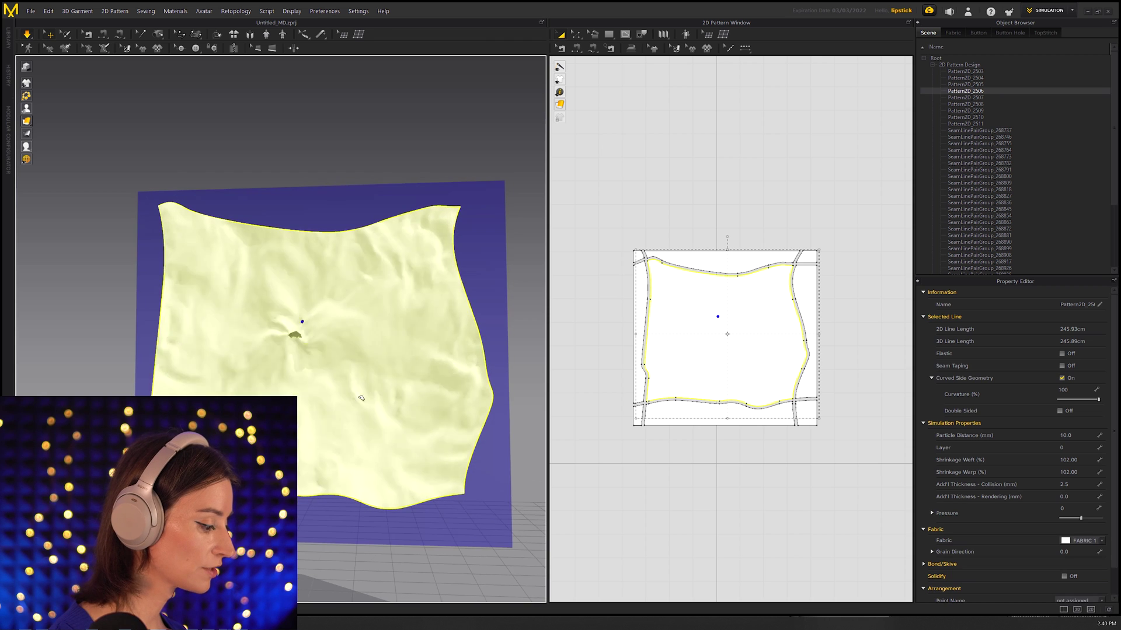
{"action": "left_click_drag", "start_coordinate": [413, 431], "coordinate": [270, 340]}
{"action": "left_click_drag", "start_coordinate": [370, 420], "coordinate": [420, 403]}
{"action": "left_click_drag", "start_coordinate": [245, 354], "coordinate": [217, 379]}
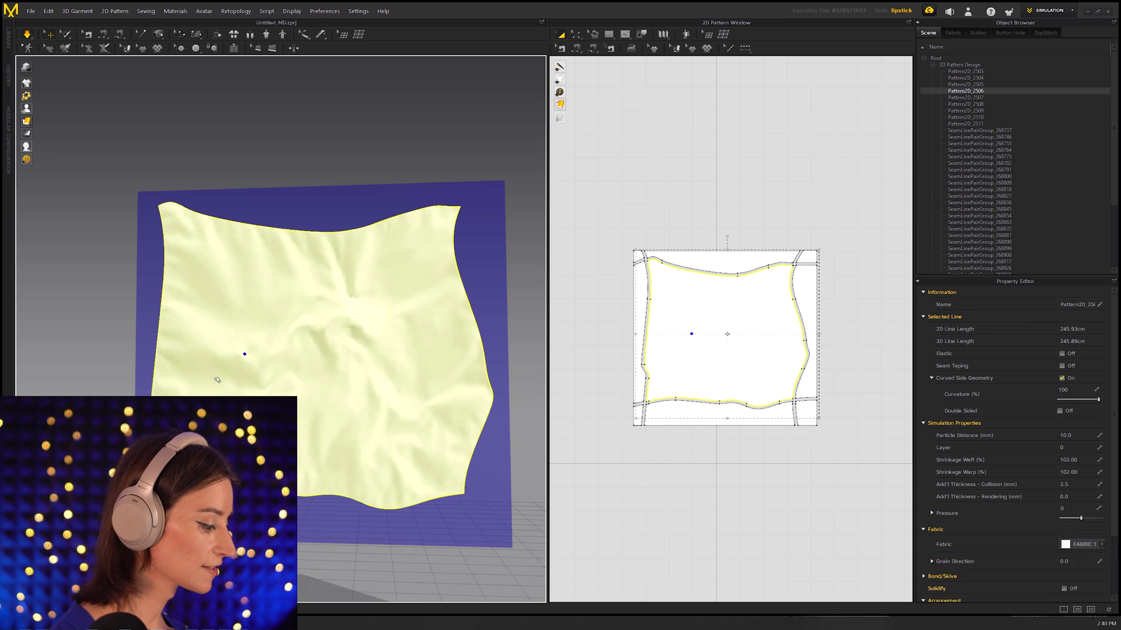
{"action": "left_click_drag", "start_coordinate": [360, 435], "coordinate": [400, 408]}
{"action": "left_click_drag", "start_coordinate": [273, 278], "coordinate": [265, 318]}
{"action": "left_click_drag", "start_coordinate": [433, 430], "coordinate": [387, 447]}
{"action": "left_click_drag", "start_coordinate": [263, 292], "coordinate": [326, 296]}
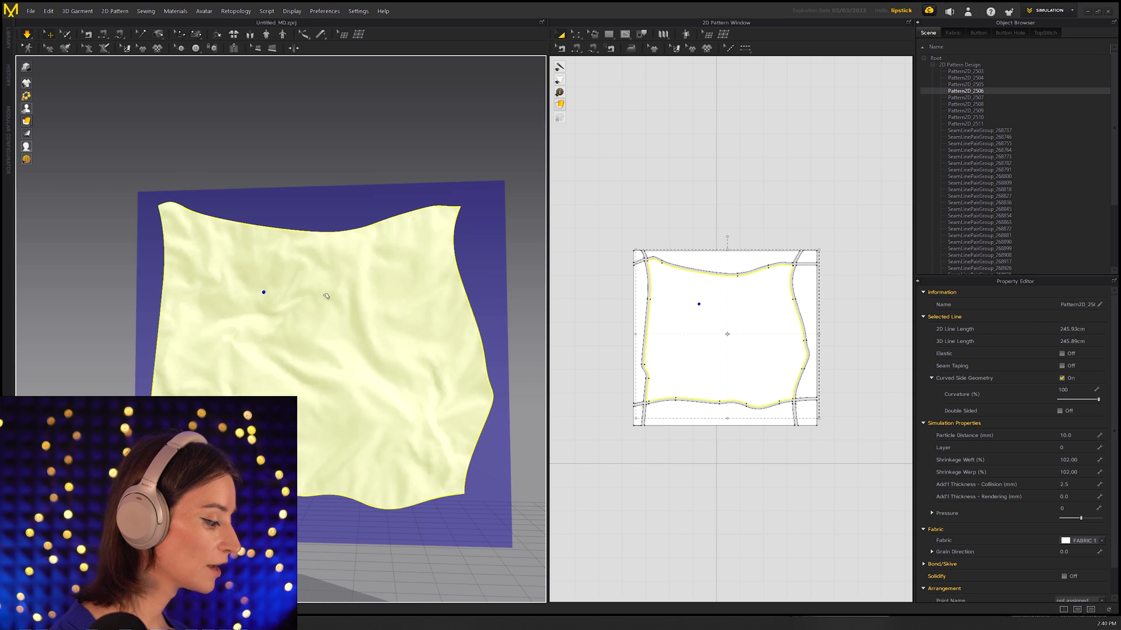
{"action": "left_click", "coordinate": [317, 415]}
{"action": "left_click", "coordinate": [257, 282]}
{"action": "left_click", "coordinate": [407, 429]}
{"action": "left_click", "coordinate": [353, 322]}
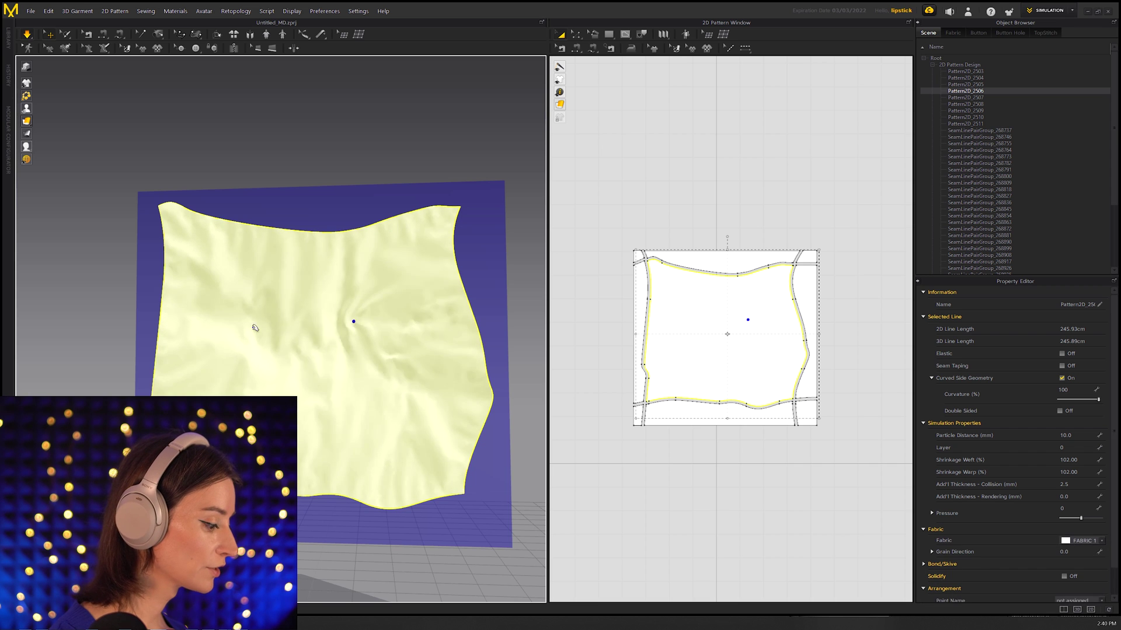
{"action": "left_click_drag", "start_coordinate": [287, 452], "coordinate": [292, 432]}
{"action": "left_click_drag", "start_coordinate": [228, 283], "coordinate": [215, 321]}
{"action": "left_click_drag", "start_coordinate": [262, 408], "coordinate": [345, 420]}
{"action": "left_click", "coordinate": [339, 417]}
{"action": "key", "text": "space"}
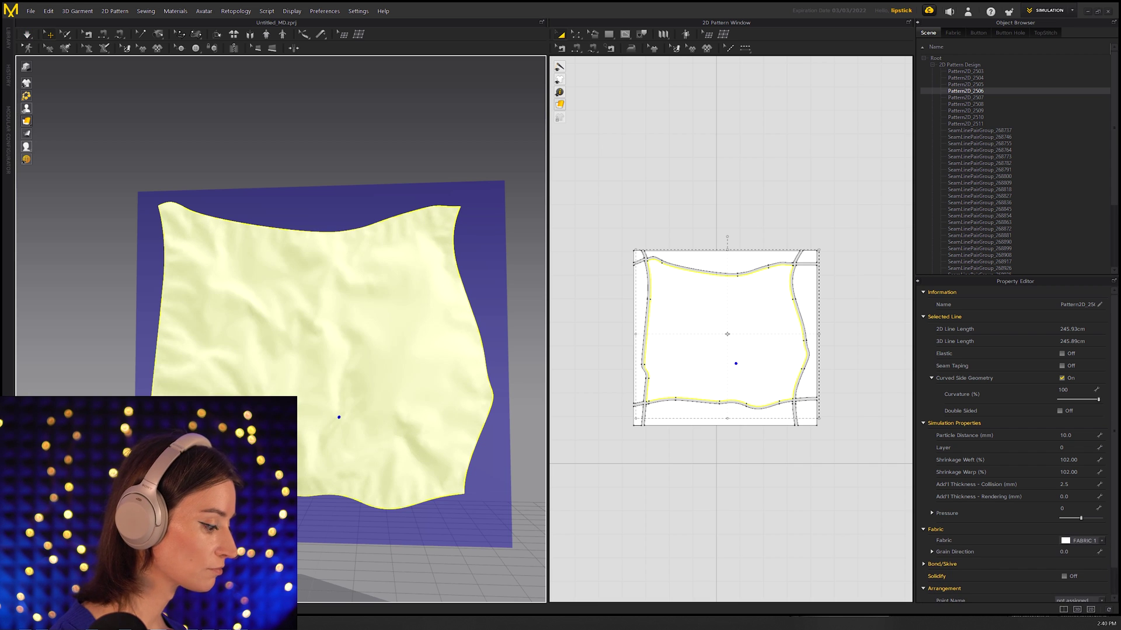
{"action": "left_click", "coordinate": [408, 140]}
{"action": "right_click_drag", "start_coordinate": [409, 140], "coordinate": [426, 181]}
{"action": "left_click", "coordinate": [278, 397]}
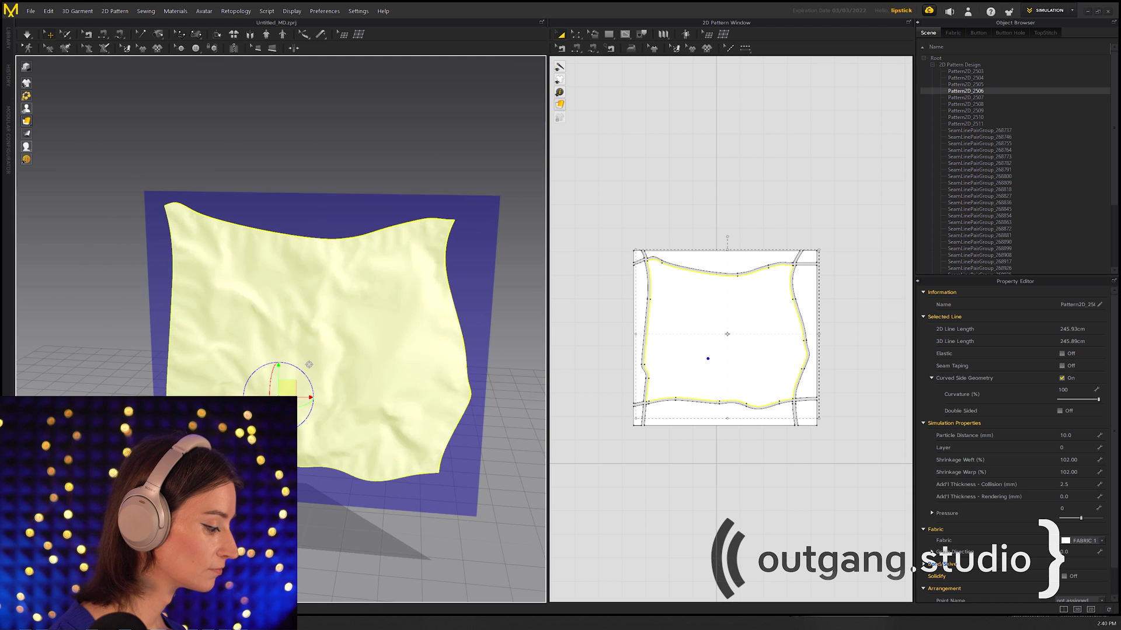
{"action": "scroll", "coordinate": [309, 365], "scroll_direction": "up", "scroll_amount": 3}
{"action": "scroll", "coordinate": [300, 365], "scroll_direction": "down", "scroll_amount": 1}
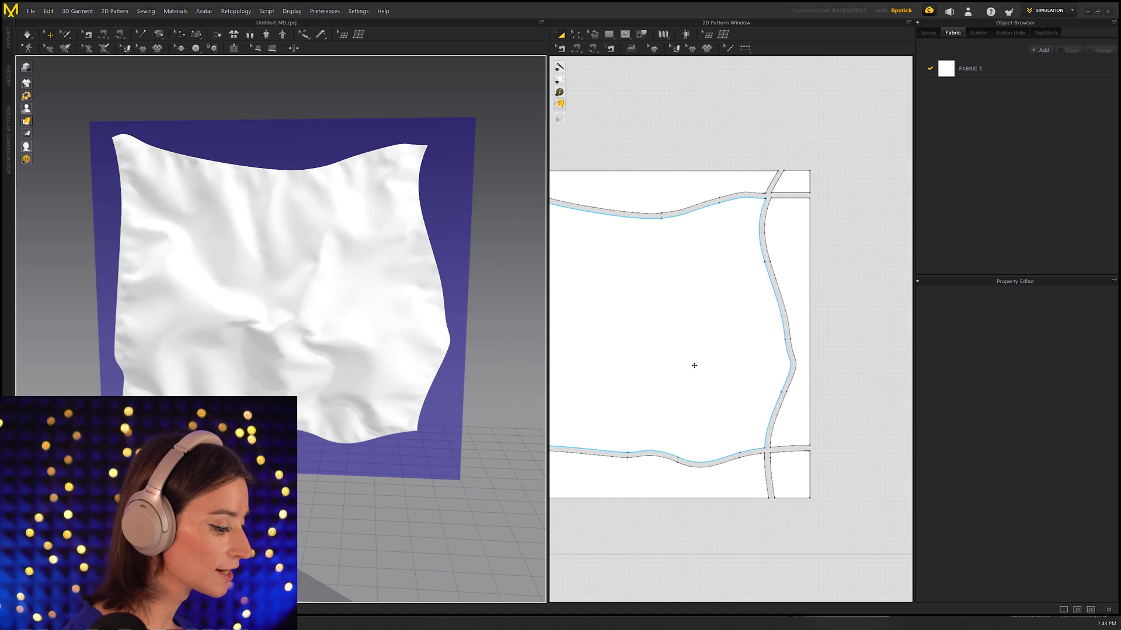
Draw a curved internal line about 29 cm long in the upper-left part of the central piece.
{"action": "middle_click_drag", "start_coordinate": [577, 231], "coordinate": [662, 236]}
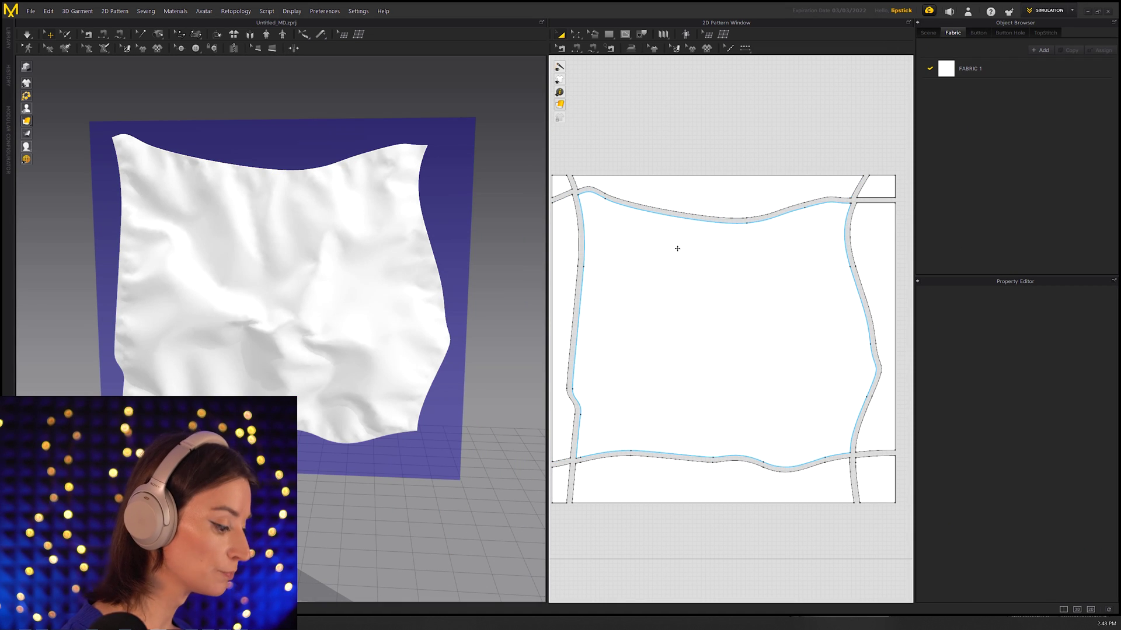
{"action": "left_click_drag", "start_coordinate": [621, 262], "coordinate": [702, 299]}
{"action": "double_click", "coordinate": [723, 296]}
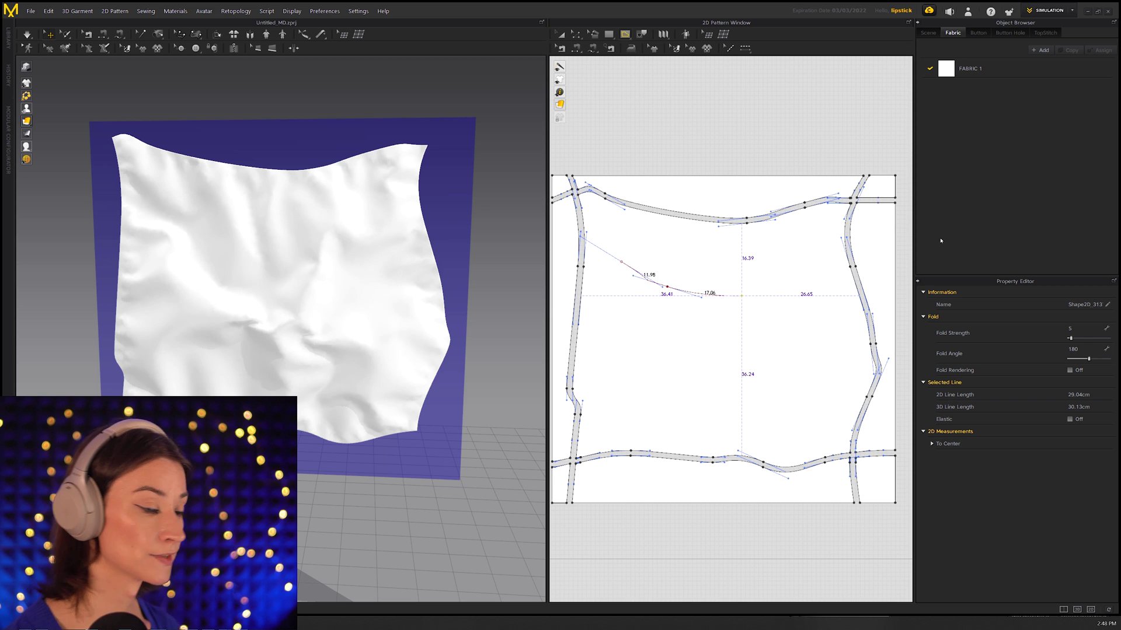
Draw a wavy internal line about 39 cm long from the middle of the central piece toward its right edge.
{"action": "left_click_drag", "start_coordinate": [690, 346], "coordinate": [729, 350]}
{"action": "left_click_drag", "start_coordinate": [735, 351], "coordinate": [774, 337]}
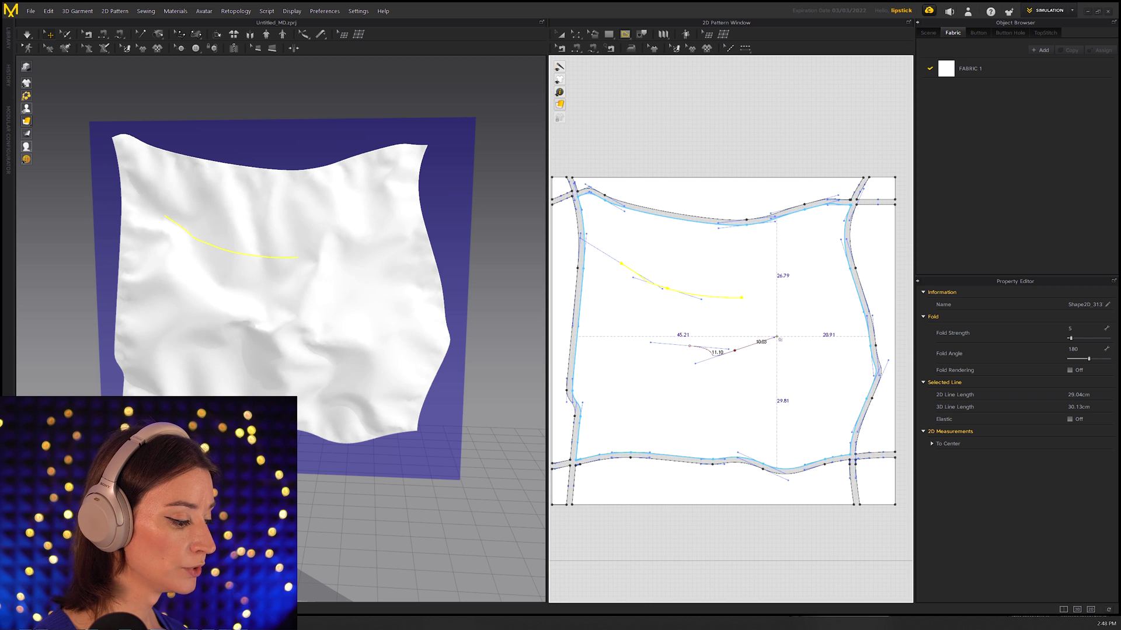
{"action": "left_click", "coordinate": [824, 332]}
{"action": "double_click", "coordinate": [855, 332]}
Draw a gently curved internal line about 31 cm long across the lower-left part of the central piece.
{"action": "middle_click_drag", "start_coordinate": [796, 395], "coordinate": [824, 366]}
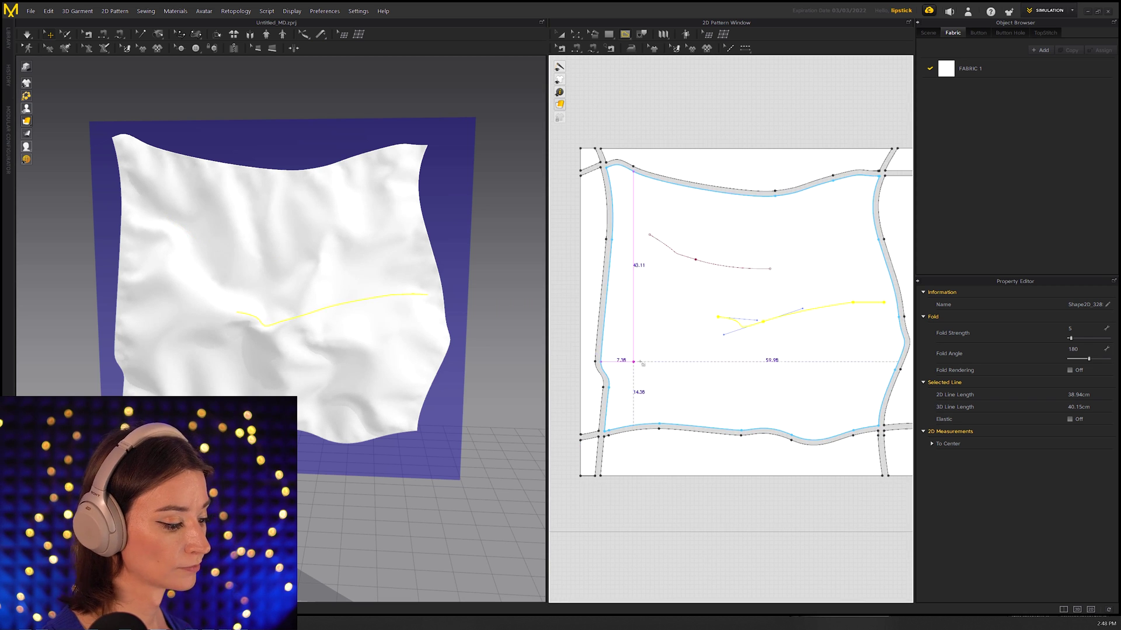
{"action": "left_click_drag", "start_coordinate": [649, 362], "coordinate": [682, 365]}
{"action": "left_click", "coordinate": [723, 365]}
{"action": "double_click", "coordinate": [783, 354]}
Draw a short internal line near the central piece's lower edge and a curved one about 27 cm long at its lower right.
{"action": "left_click", "coordinate": [636, 413]}
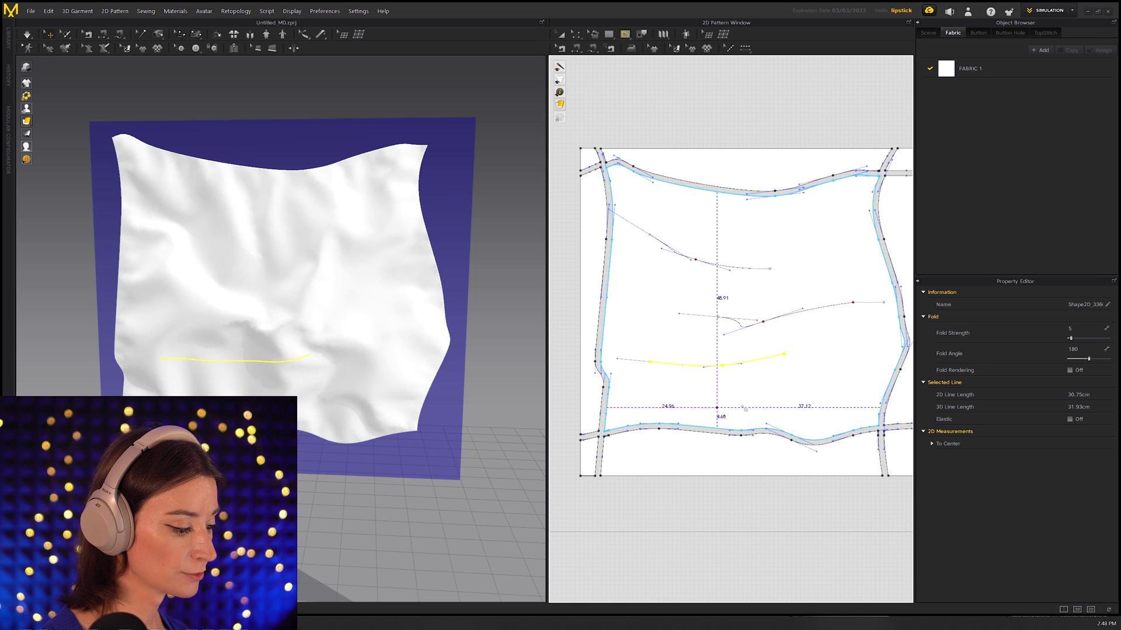
{"action": "double_click", "coordinate": [801, 402]}
{"action": "left_click_drag", "start_coordinate": [763, 379], "coordinate": [870, 397]}
{"action": "double_click", "coordinate": [879, 388]}
{"action": "scroll", "coordinate": [879, 388], "scroll_direction": "up", "scroll_amount": 3}
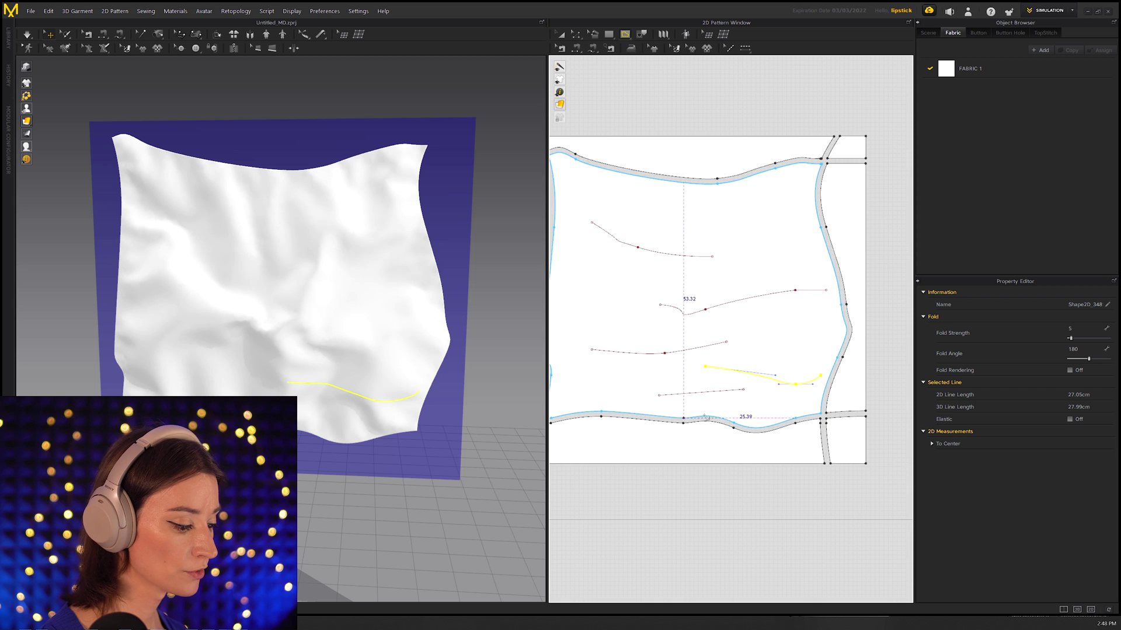
Pair the lower-right line with an arched internal line about 29 cm long, and draw a second curve above the short line near the lower edge.
{"action": "left_click_drag", "start_coordinate": [848, 366], "coordinate": [803, 346]}
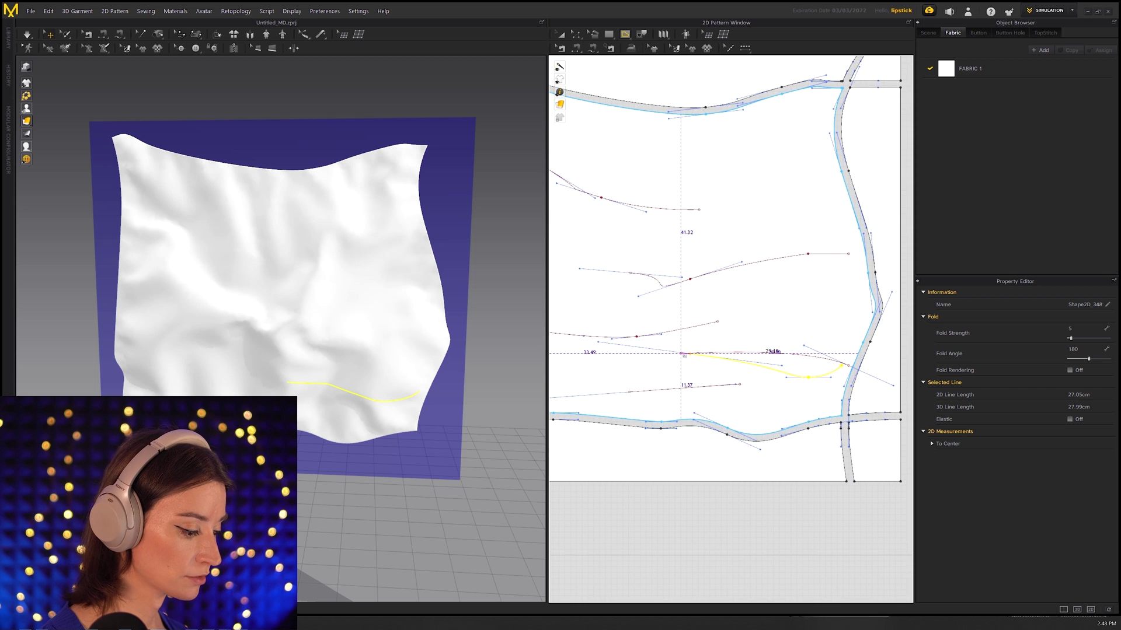
{"action": "middle_click_drag", "start_coordinate": [677, 407], "coordinate": [718, 399]}
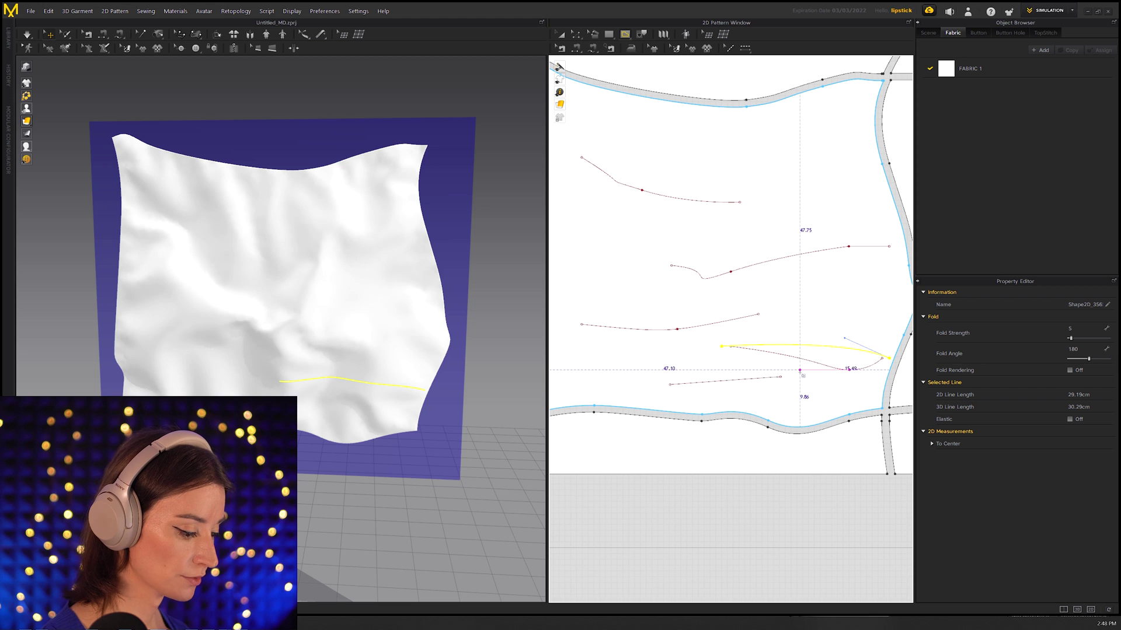
{"action": "left_click_drag", "start_coordinate": [790, 377], "coordinate": [685, 377]}
{"action": "double_click", "coordinate": [642, 385]}
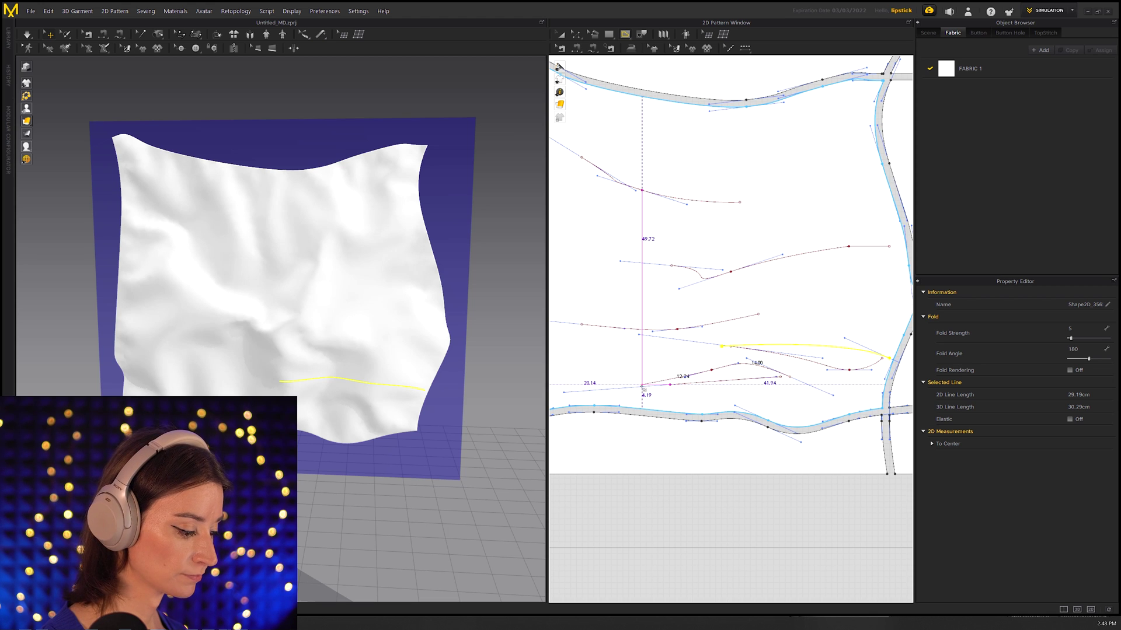
{"action": "middle_click_drag", "start_coordinate": [617, 284], "coordinate": [595, 286]}
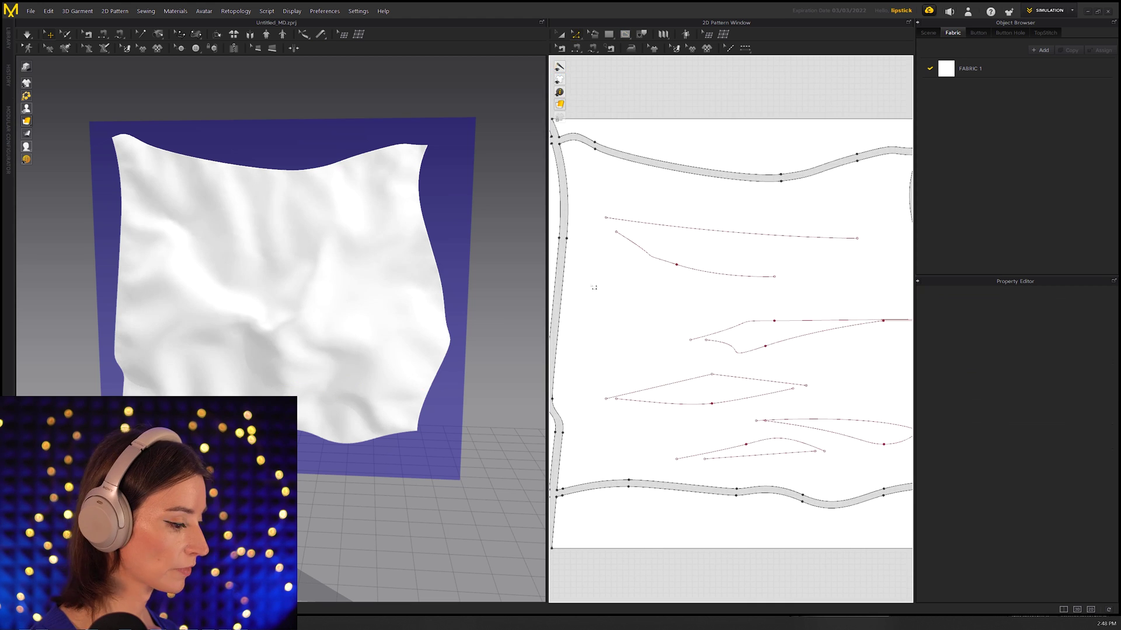
Select the upper internal line of each of the five fold pairs and change their shared fold angle.
{"action": "left_click", "coordinate": [717, 234]}
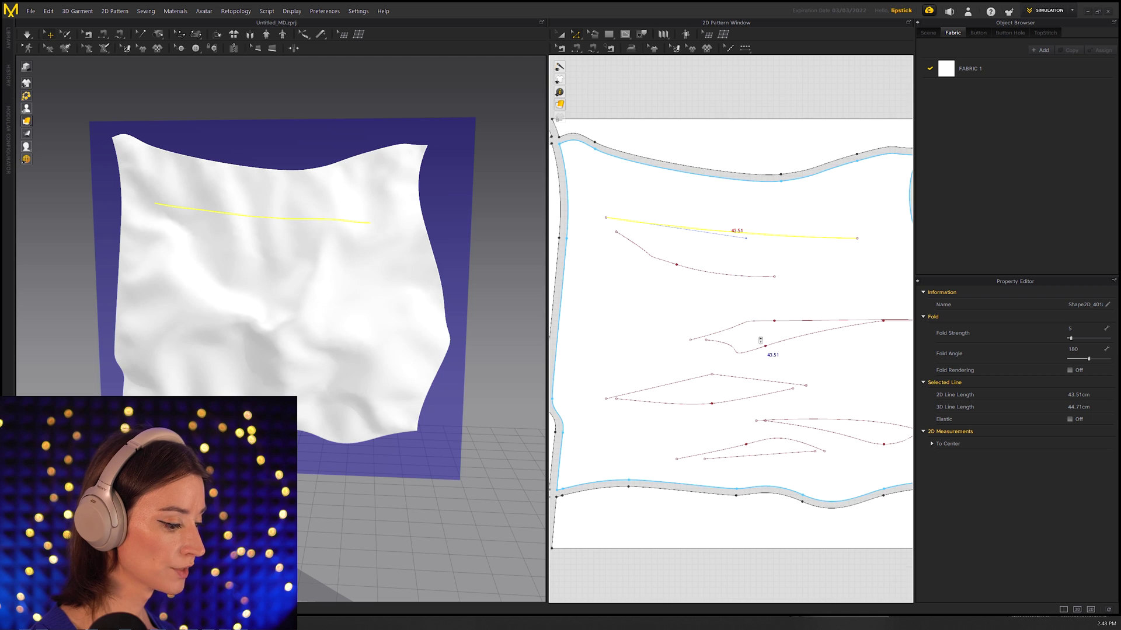
{"action": "scroll", "coordinate": [760, 340], "scroll_direction": "down", "scroll_amount": 2}
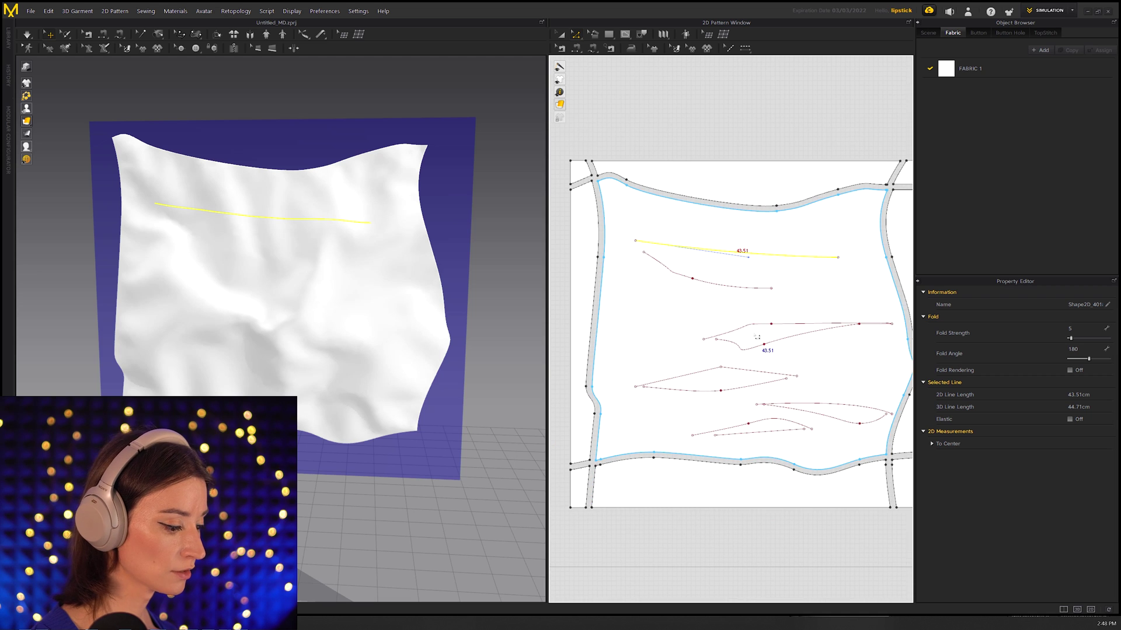
{"action": "left_click", "coordinate": [695, 379]}
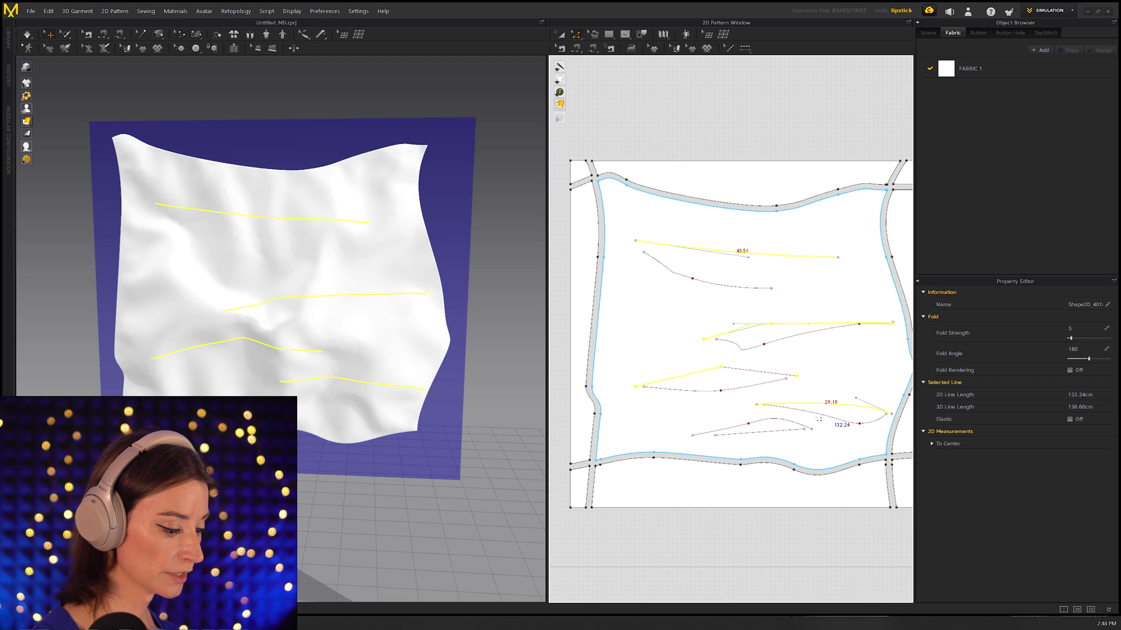
{"action": "left_click", "coordinate": [1095, 350]}
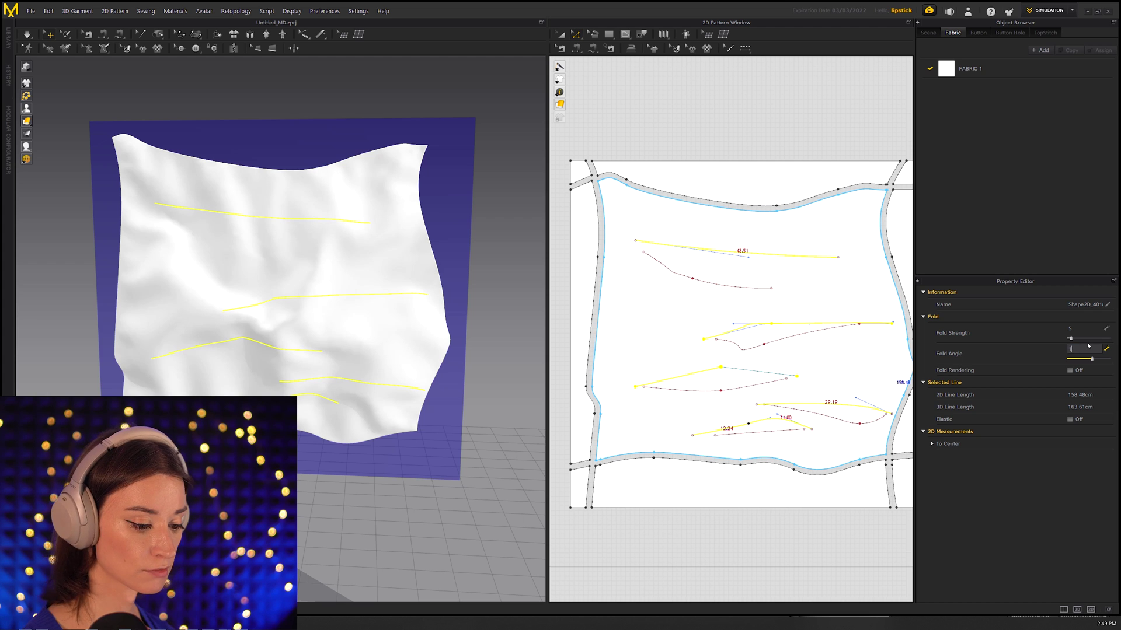
Set the fold angle of the lower internal line in all five fold pairs to 210.
{"action": "left_click", "coordinate": [731, 268]}
{"action": "left_click", "coordinate": [724, 284]}
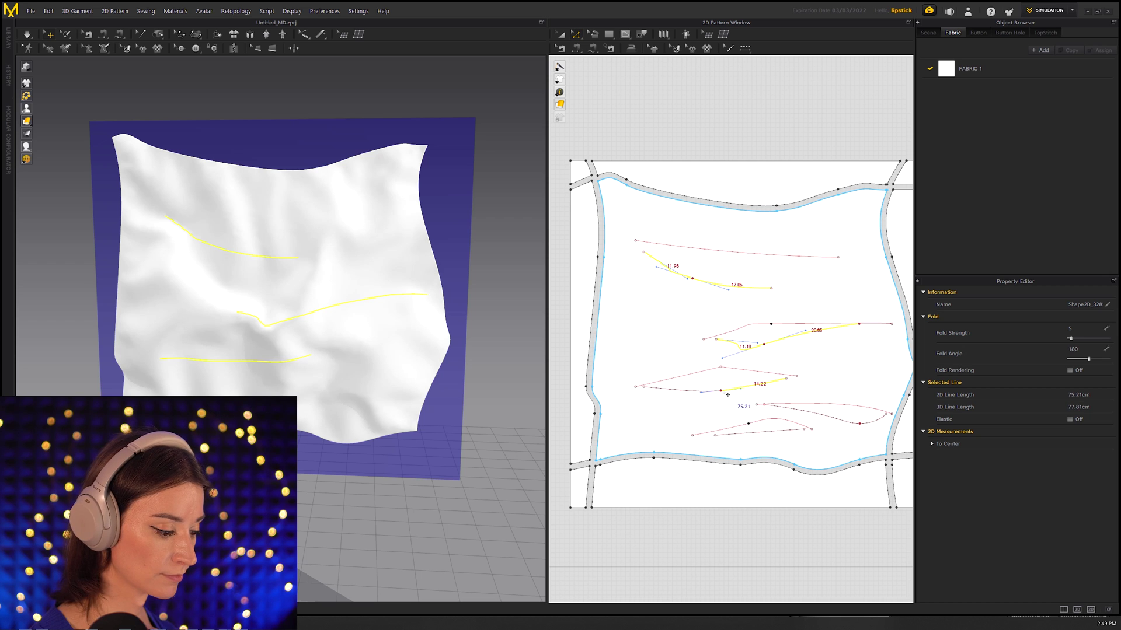
{"action": "left_click", "coordinate": [756, 406]}
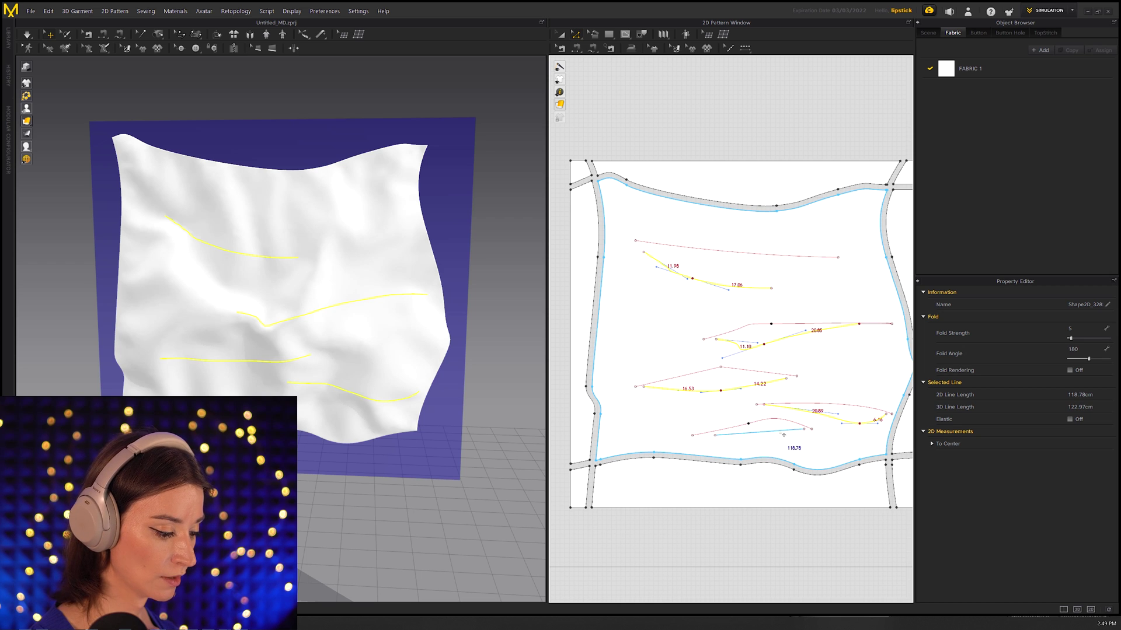
{"action": "left_click", "coordinate": [1093, 349]}
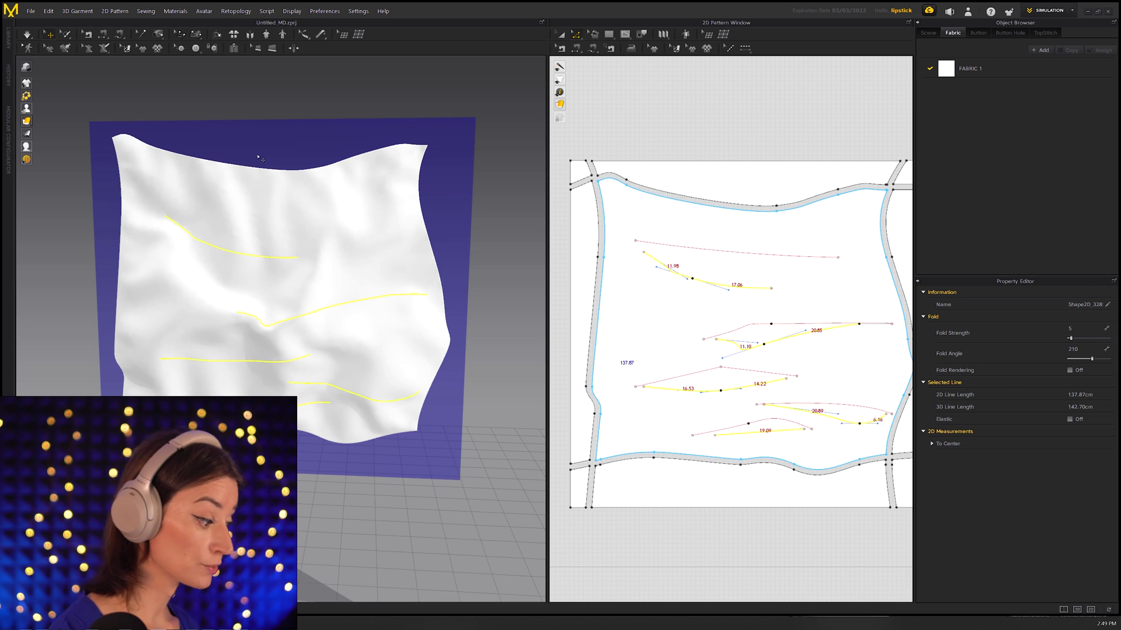
Start the simulation and set the central piece's shrinkage to 102% warp and 120% weft.
{"action": "key", "text": "space"}
{"action": "left_click", "coordinate": [697, 270]}
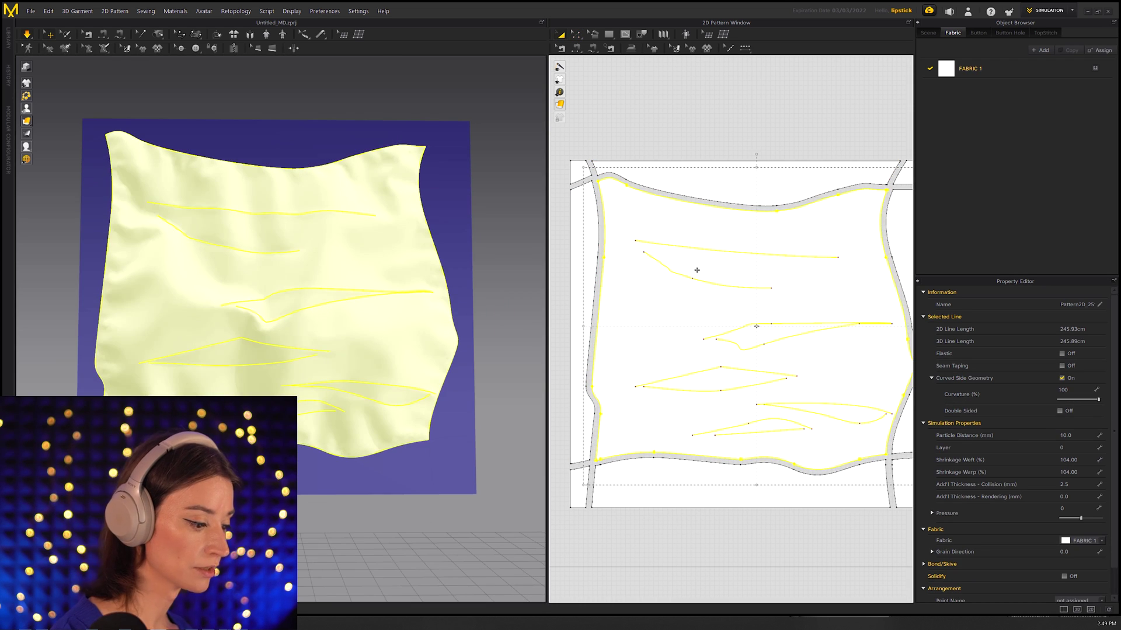
{"action": "left_click", "coordinate": [1086, 469]}
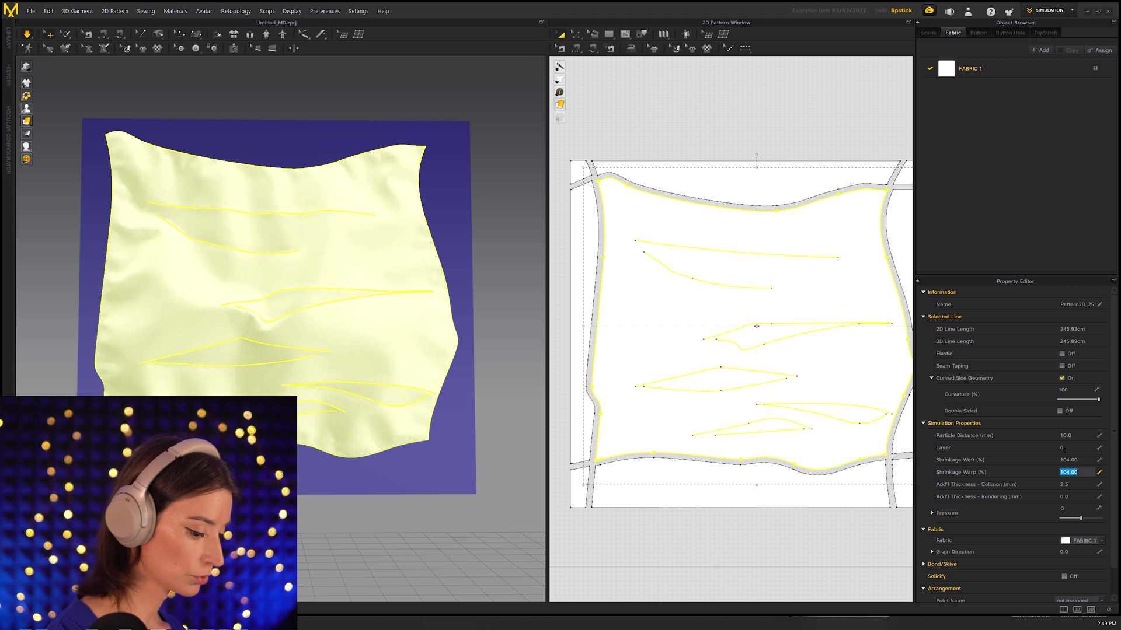
{"action": "type", "text": "102"}
{"action": "left_click", "coordinate": [1070, 461]}
{"action": "type", "text": "120"}
{"action": "key", "text": "Return"}
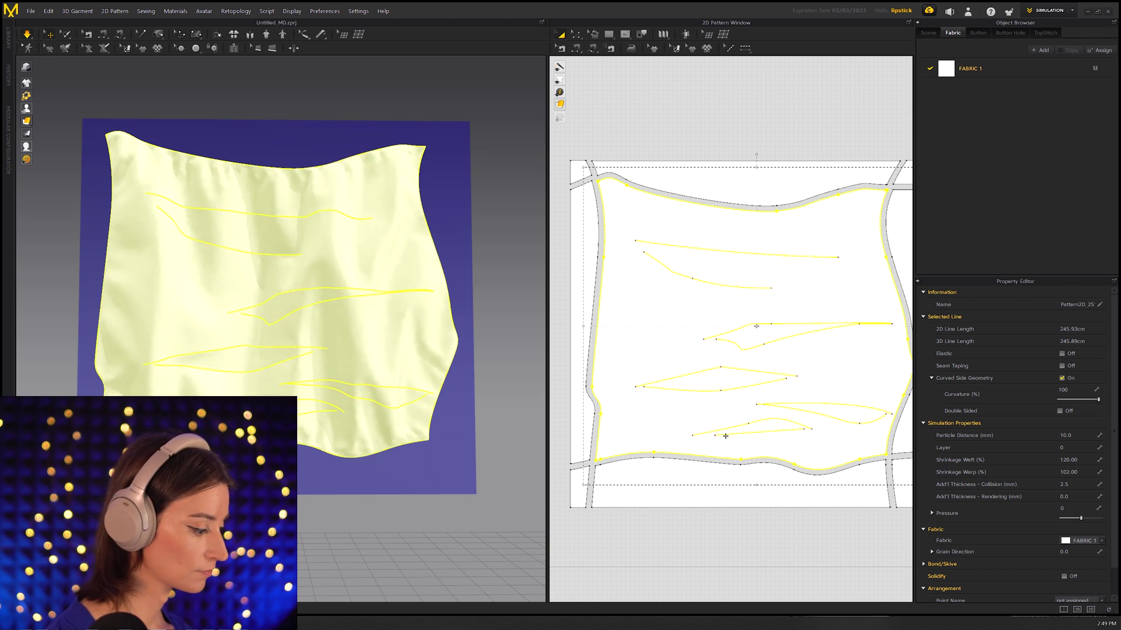
Set the central piece's weft shrinkage to 102% and view the simulated folds from an angle.
{"action": "left_click", "coordinate": [371, 485]}
{"action": "right_click_drag", "start_coordinate": [371, 485], "coordinate": [497, 313]}
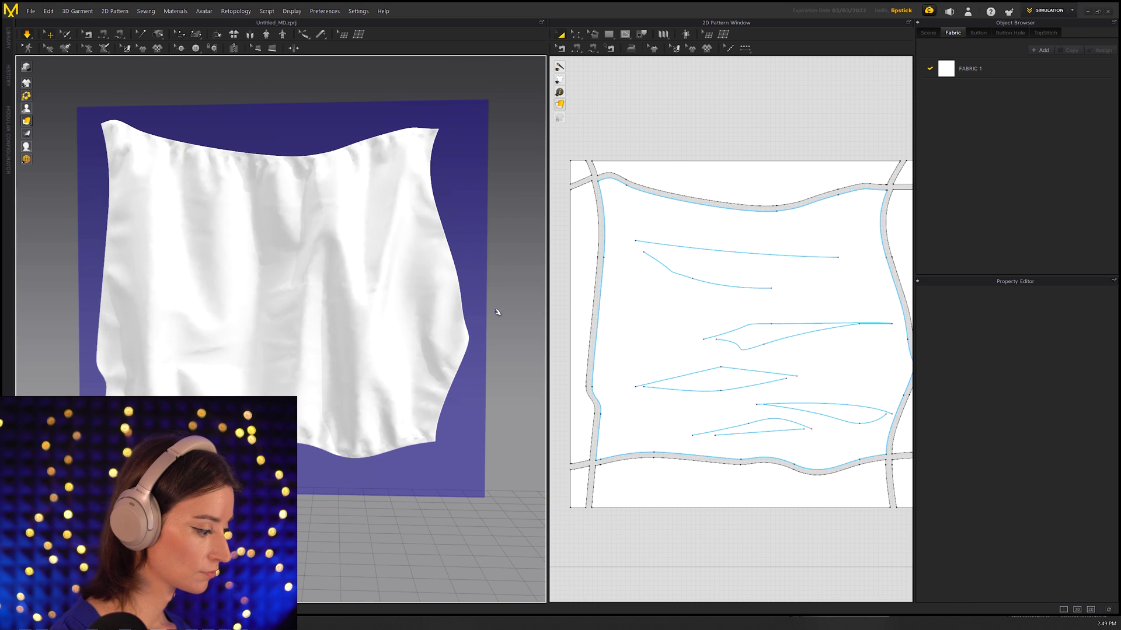
{"action": "left_click", "coordinate": [775, 211]}
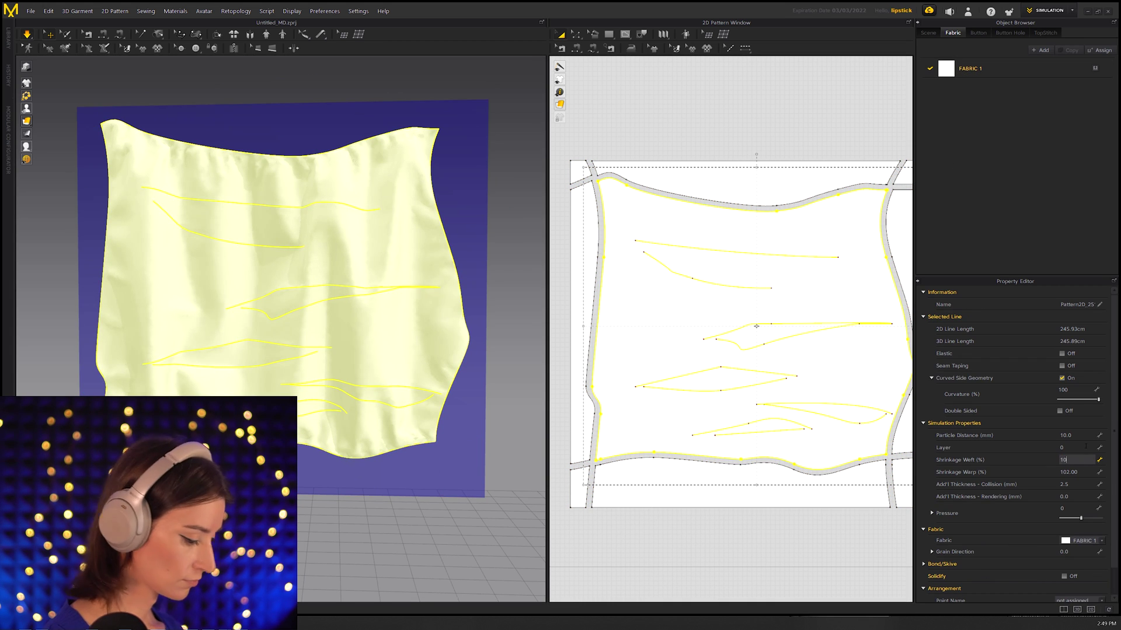
{"action": "type", "text": "102"}
{"action": "key", "text": "Return"}
{"action": "left_click", "coordinate": [370, 508]}
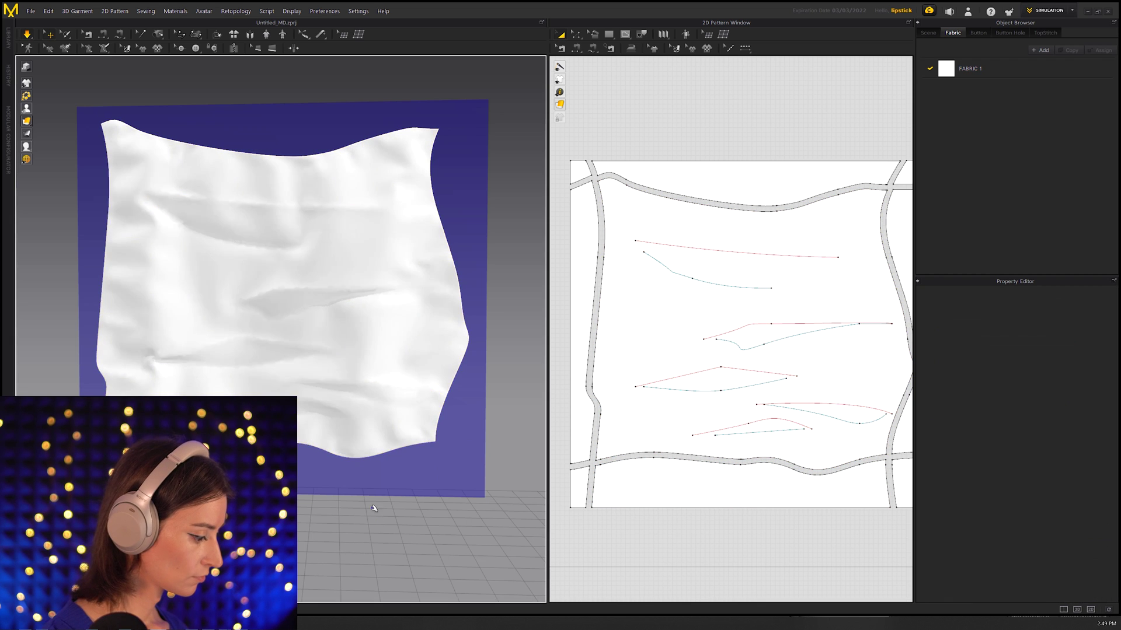
{"action": "right_click_drag", "start_coordinate": [370, 508], "coordinate": [326, 482]}
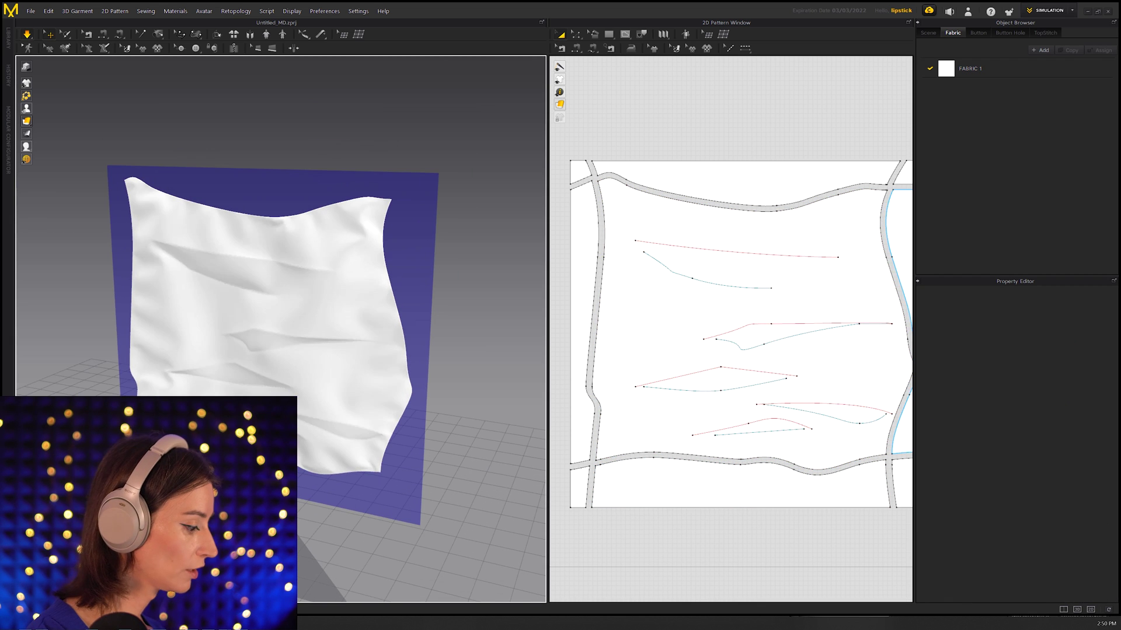
Tug the simulated cloth at several spots in the 3D view to redistribute its wrinkles around the folds.
{"action": "left_click", "coordinate": [291, 382]}
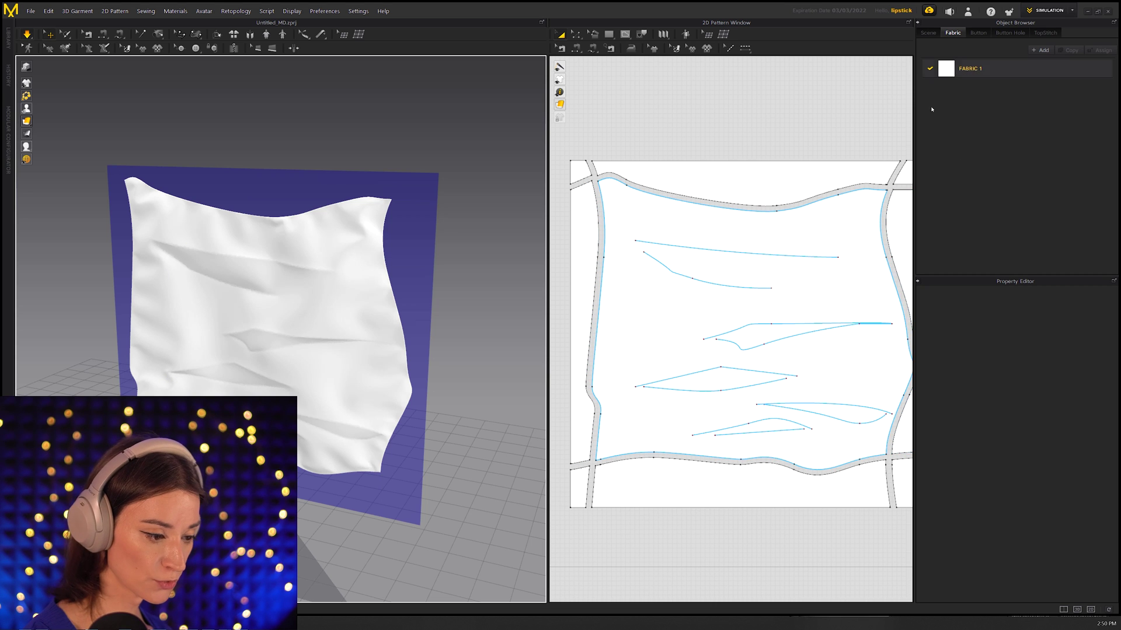
{"action": "middle_click_drag", "start_coordinate": [302, 380], "coordinate": [328, 356]}
{"action": "left_click_drag", "start_coordinate": [334, 357], "coordinate": [295, 429]}
{"action": "right_click_drag", "start_coordinate": [298, 432], "coordinate": [325, 518]}
{"action": "left_click", "coordinate": [325, 518]}
{"action": "left_click_drag", "start_coordinate": [201, 329], "coordinate": [191, 373]}
{"action": "left_click_drag", "start_coordinate": [169, 321], "coordinate": [364, 368]}
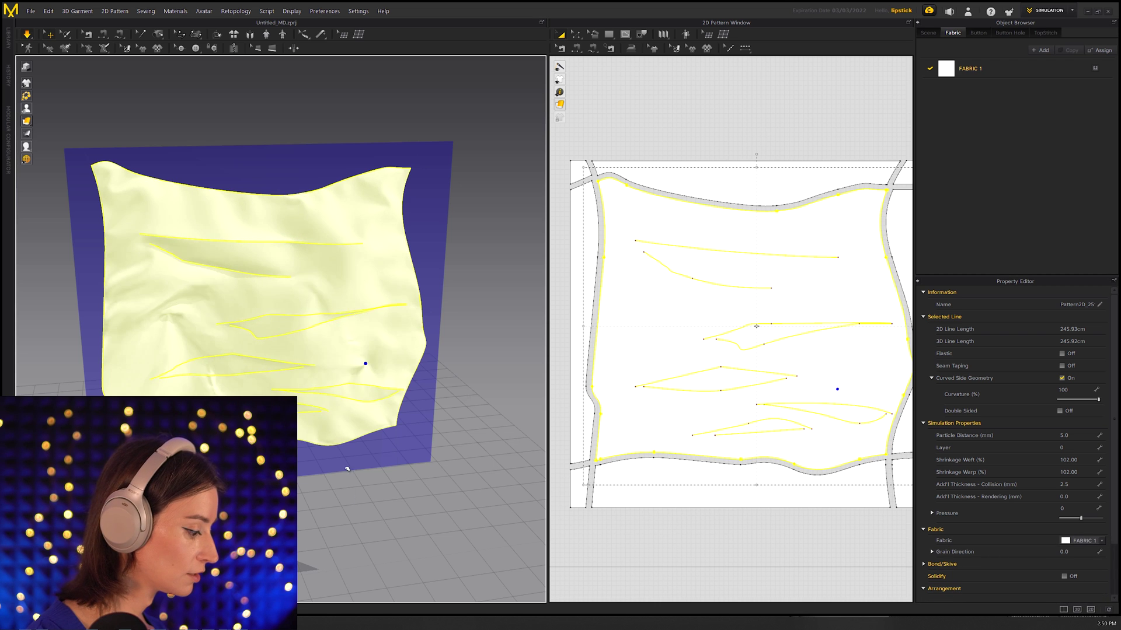
{"action": "left_click", "coordinate": [373, 353]}
Stop the simulation and check the draped cloth's folds from several distances and angles.
{"action": "left_click", "coordinate": [344, 545]}
{"action": "right_click_drag", "start_coordinate": [345, 545], "coordinate": [300, 505]}
{"action": "scroll", "coordinate": [305, 529], "scroll_direction": "up", "scroll_amount": 2}
{"action": "scroll", "coordinate": [299, 505], "scroll_direction": "down", "scroll_amount": 3}
{"action": "key", "text": "space"}
{"action": "left_click", "coordinate": [287, 313]}
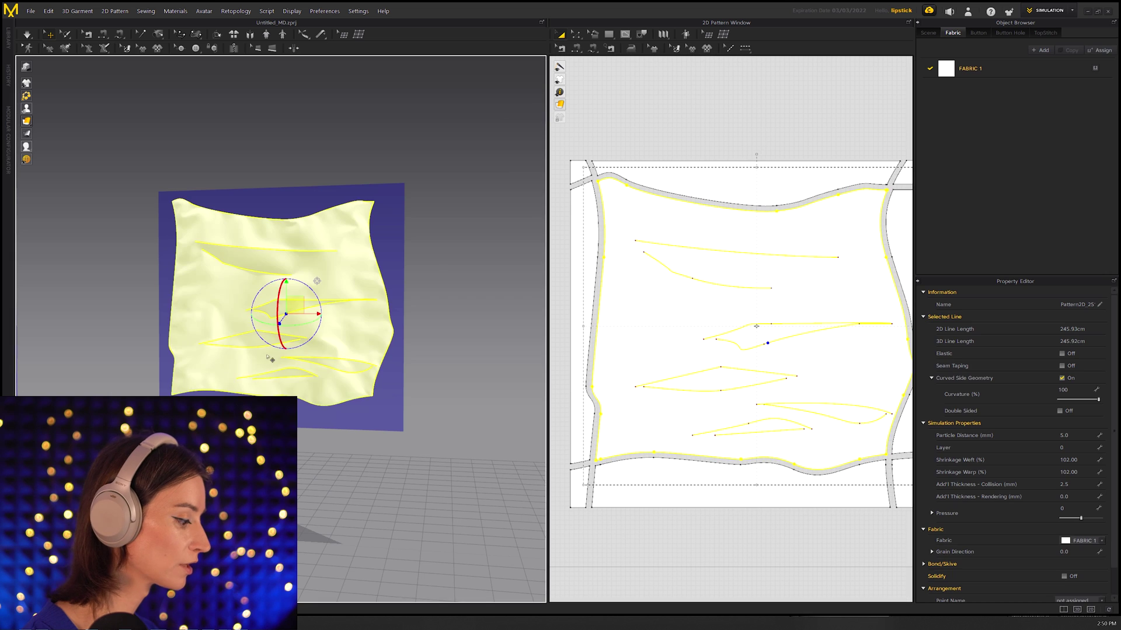
{"action": "scroll", "coordinate": [287, 313], "scroll_direction": "up", "scroll_amount": 3}
{"action": "right_click_drag", "start_coordinate": [287, 312], "coordinate": [320, 268]}
{"action": "left_click", "coordinate": [344, 525]}
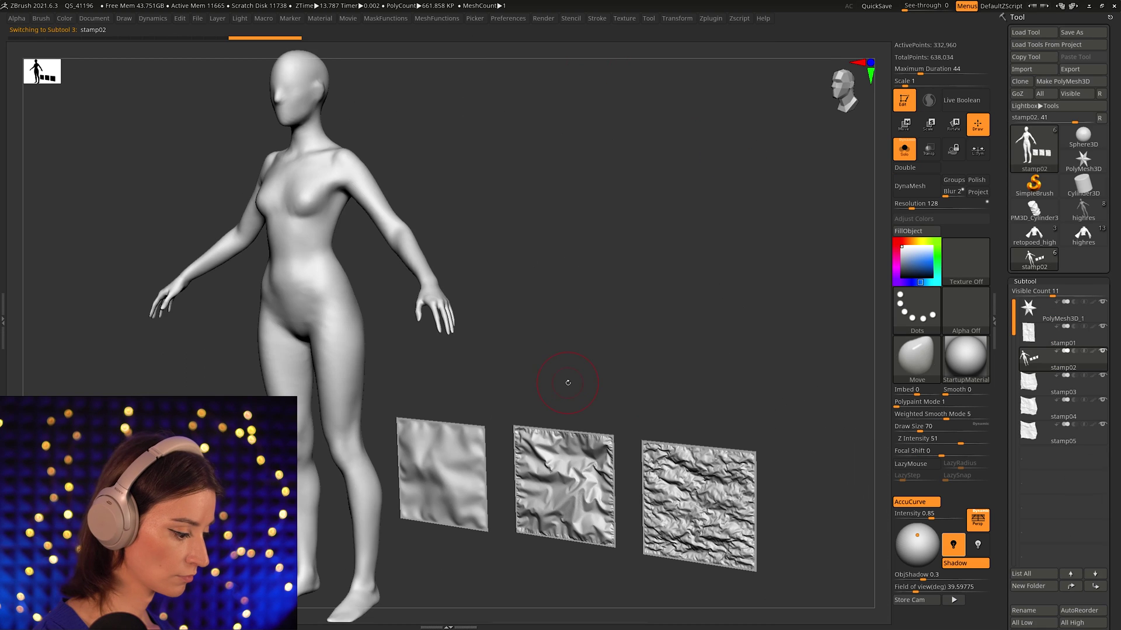
Switch to ZBrush and examine the wrinkled stamp02 planes beside the body, as well as the stamp01 fabric.
{"action": "left_click_drag", "start_coordinate": [568, 383], "coordinate": [668, 327], "text": "alt"}
{"action": "left_click_drag", "start_coordinate": [429, 417], "coordinate": [534, 432], "text": "alt"}
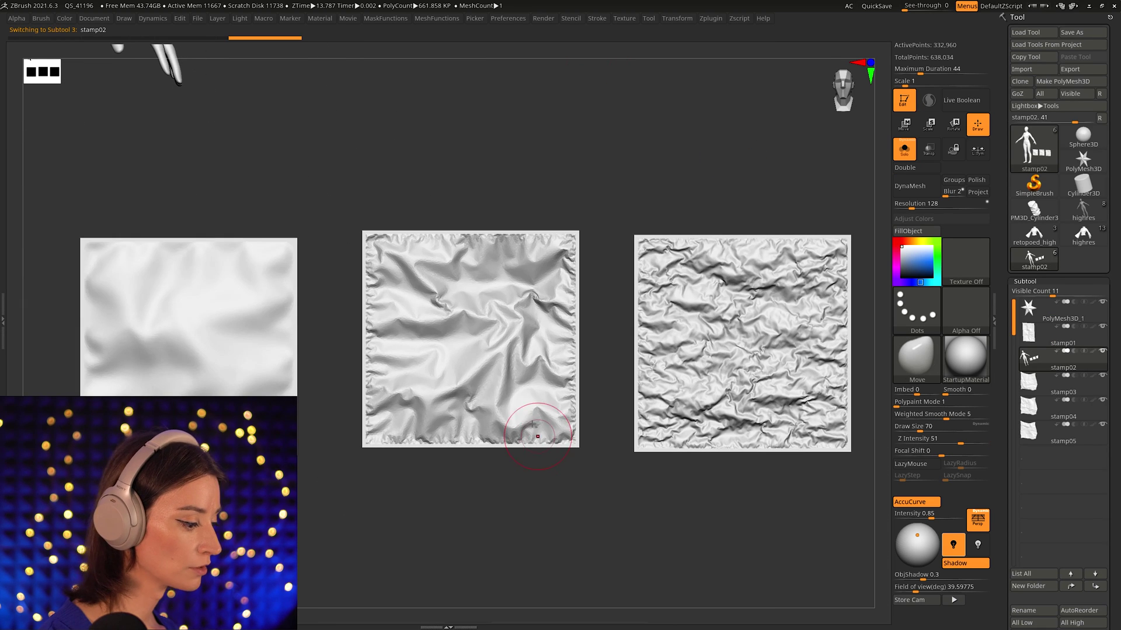
{"action": "left_click_drag", "start_coordinate": [599, 374], "coordinate": [507, 363]}
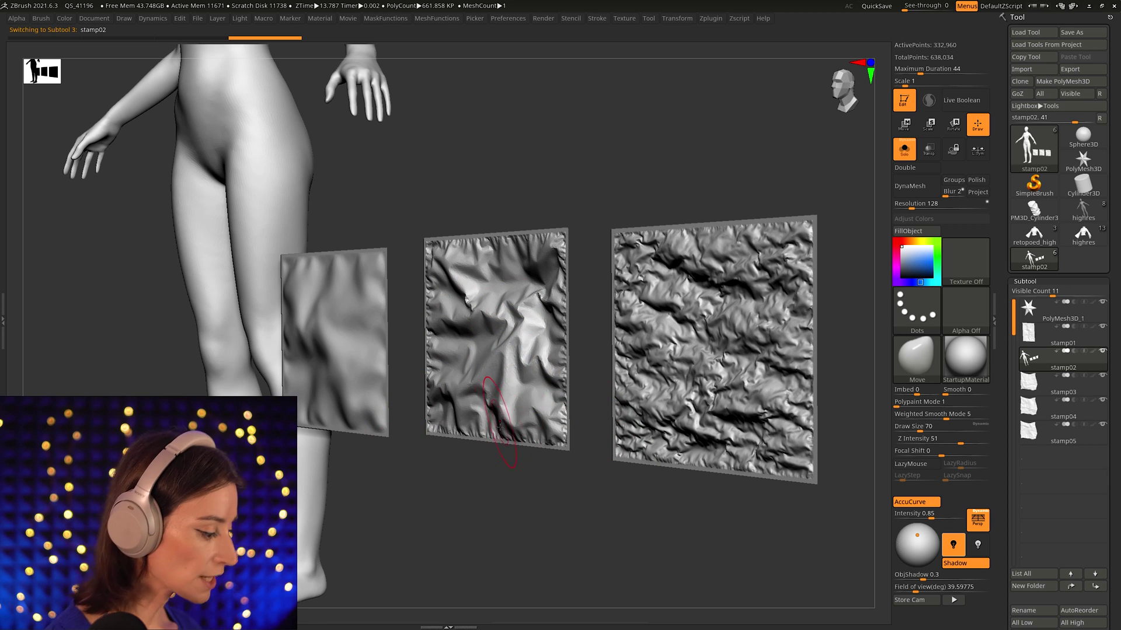
{"action": "left_click", "coordinate": [1059, 342]}
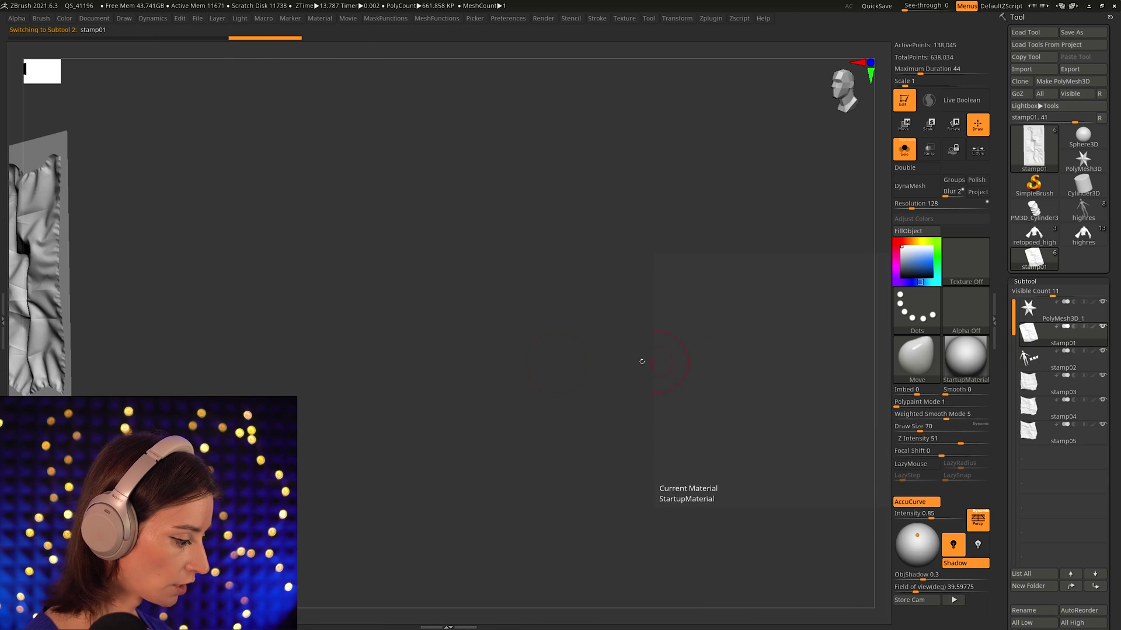
{"action": "right_click_drag", "start_coordinate": [176, 335], "coordinate": [551, 338], "text": "alt"}
{"action": "right_click_drag", "start_coordinate": [383, 324], "coordinate": [408, 377], "text": "alt"}
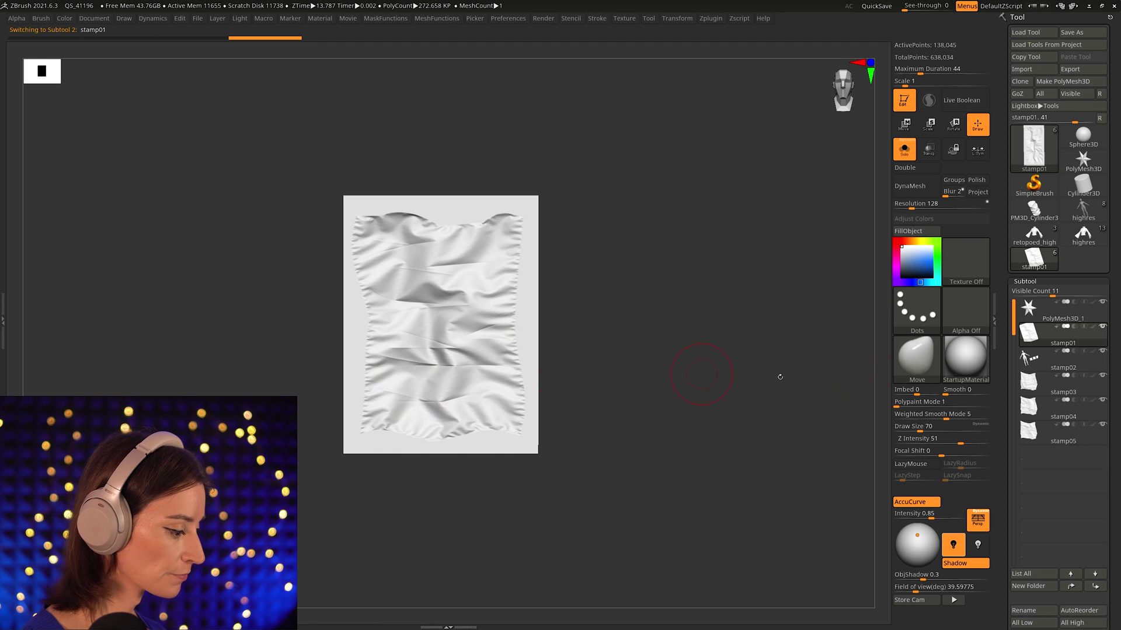
Examine the wrinkle patterns of the stamp03 and stamp04 fabric subtools up close.
{"action": "left_click", "coordinate": [1062, 364]}
{"action": "left_click", "coordinate": [1081, 393]}
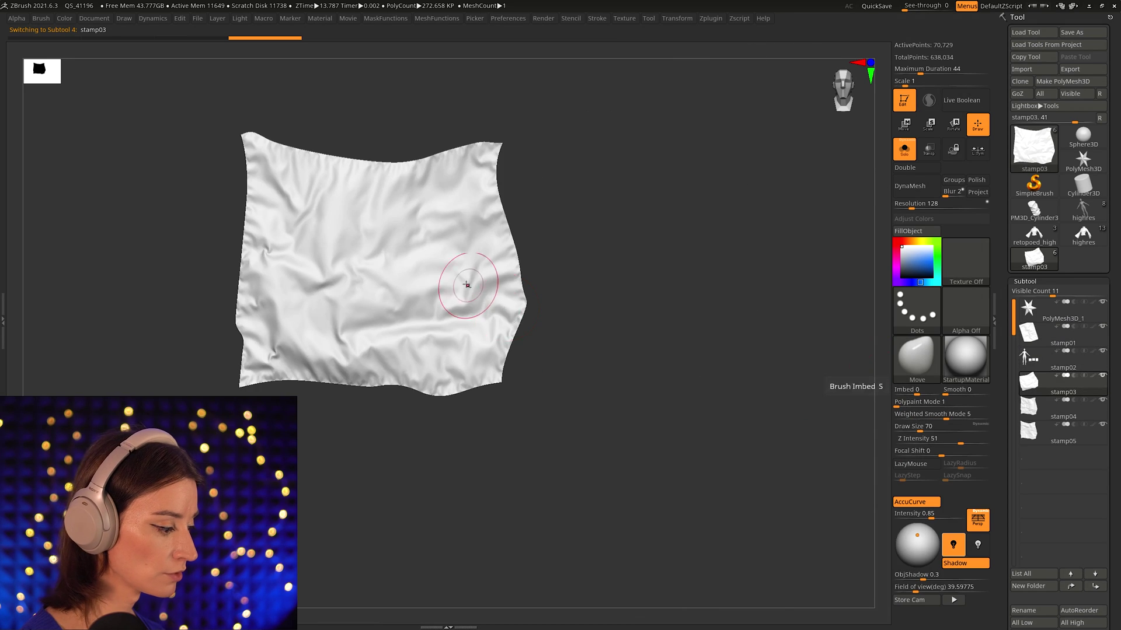
{"action": "right_click_drag", "start_coordinate": [413, 255], "coordinate": [561, 395], "text": "alt"}
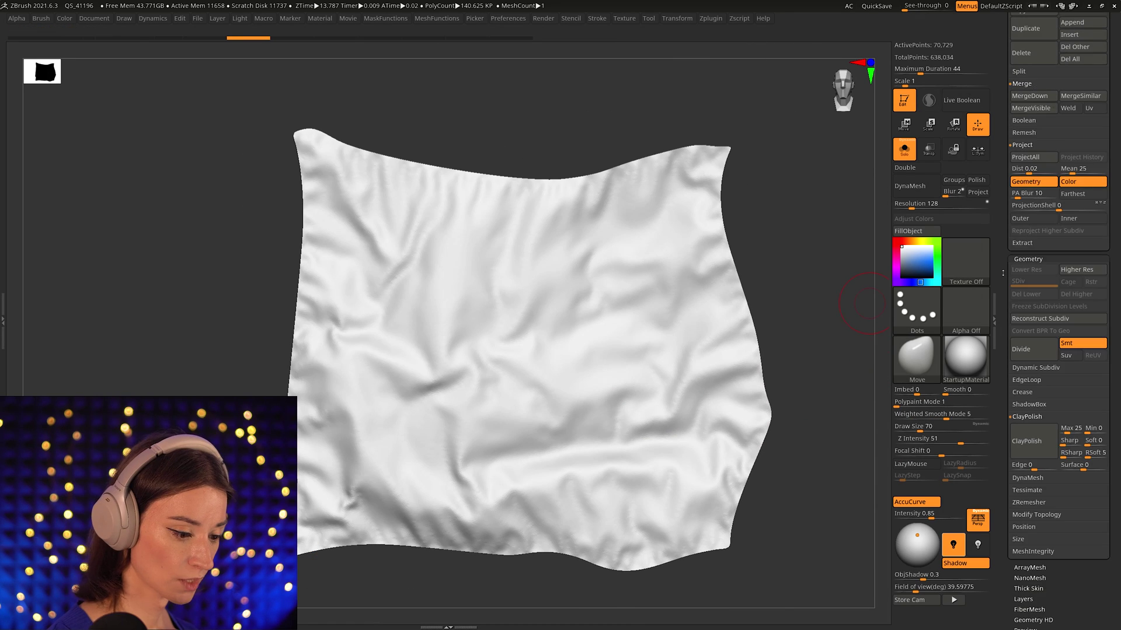
{"action": "left_click_drag", "start_coordinate": [1006, 295], "coordinate": [1007, 432]}
{"action": "key", "text": "Down"}
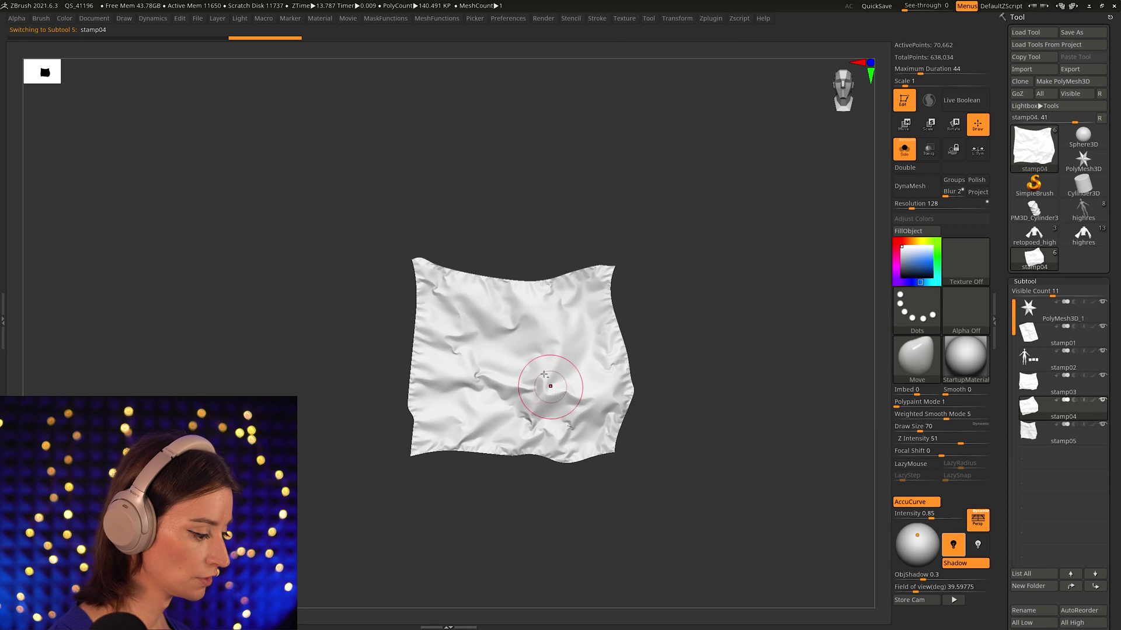
{"action": "key", "text": "f"}
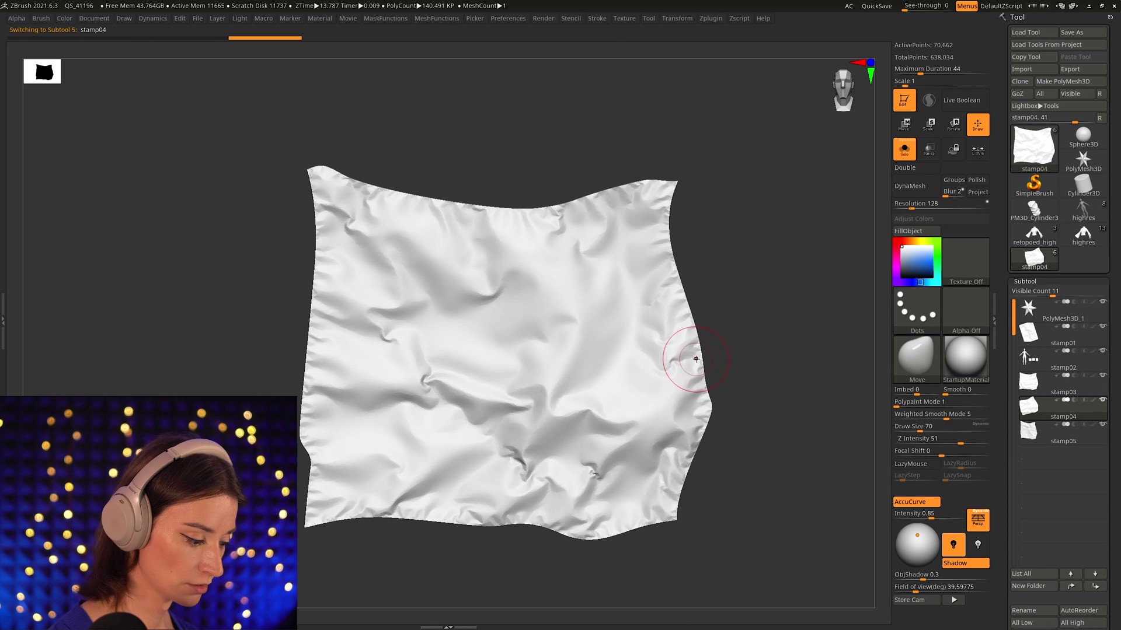
Select the stamp05 fabric subtool, subdivide it once and frame it large in the canvas.
{"action": "left_click", "coordinate": [1047, 433]}
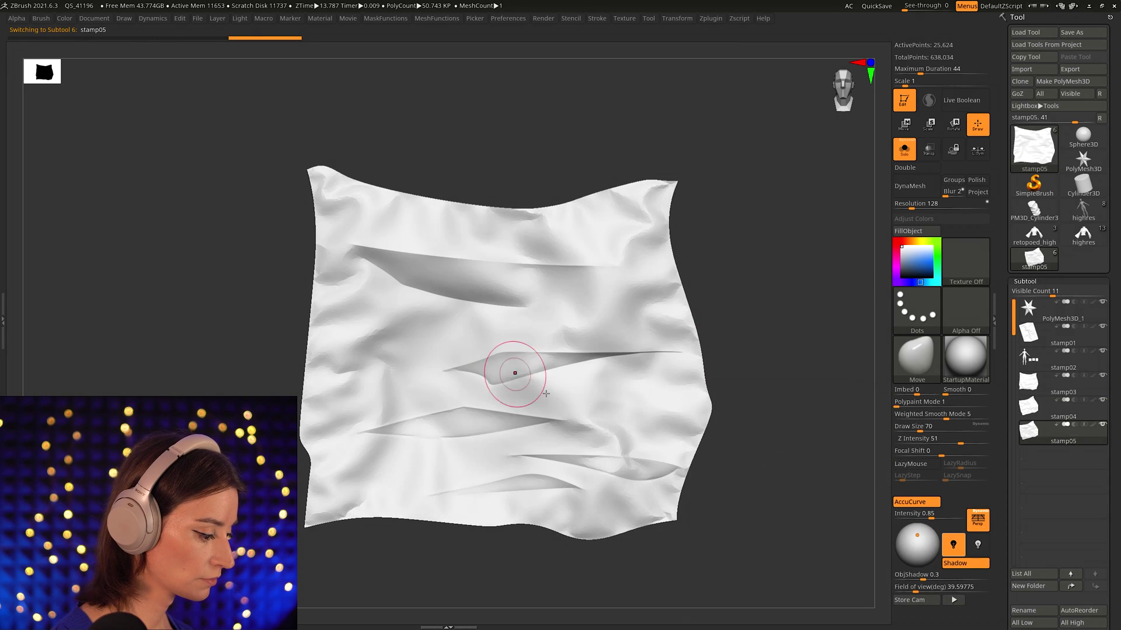
{"action": "key", "text": "ctrl+d"}
{"action": "key", "text": "f"}
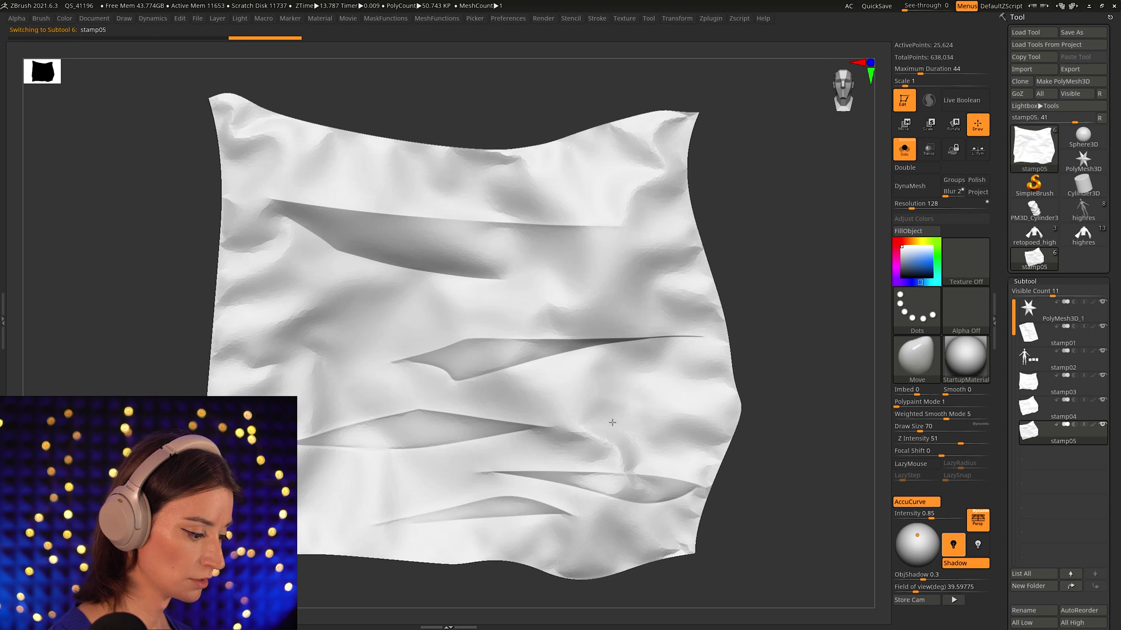
{"action": "right_click_drag", "start_coordinate": [730, 372], "coordinate": [668, 330], "text": "ctrl"}
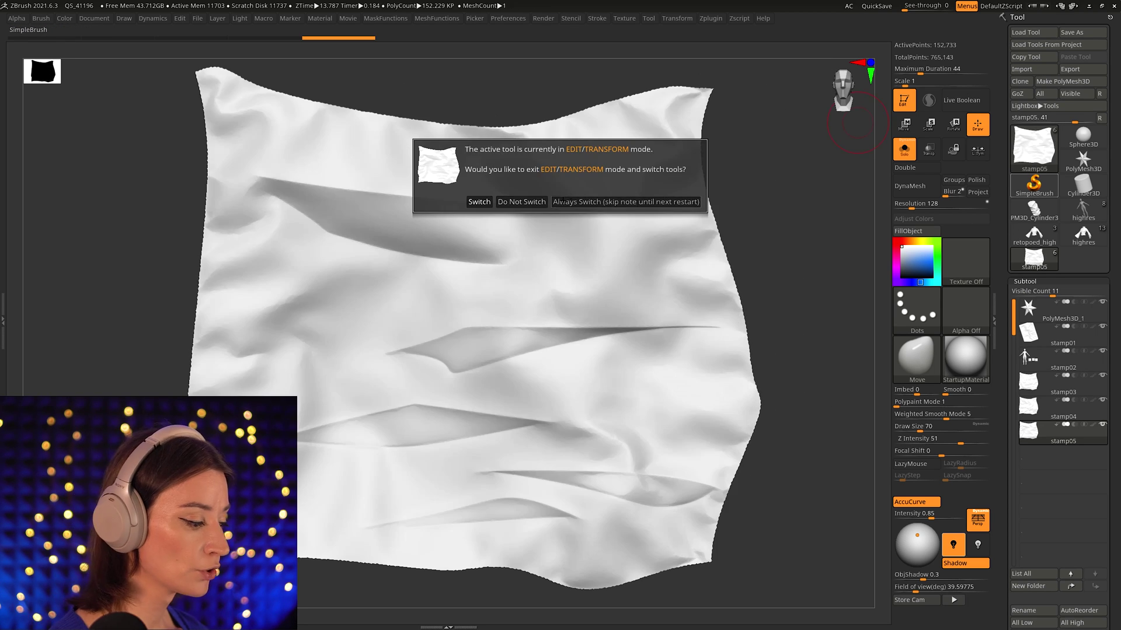
Leave edit mode, choose the MRGBZGrabber tool and capture an area from the middle of the stamp05 fabric as an alpha.
{"action": "left_click", "coordinate": [638, 202]}
{"action": "left_click", "coordinate": [1025, 157]}
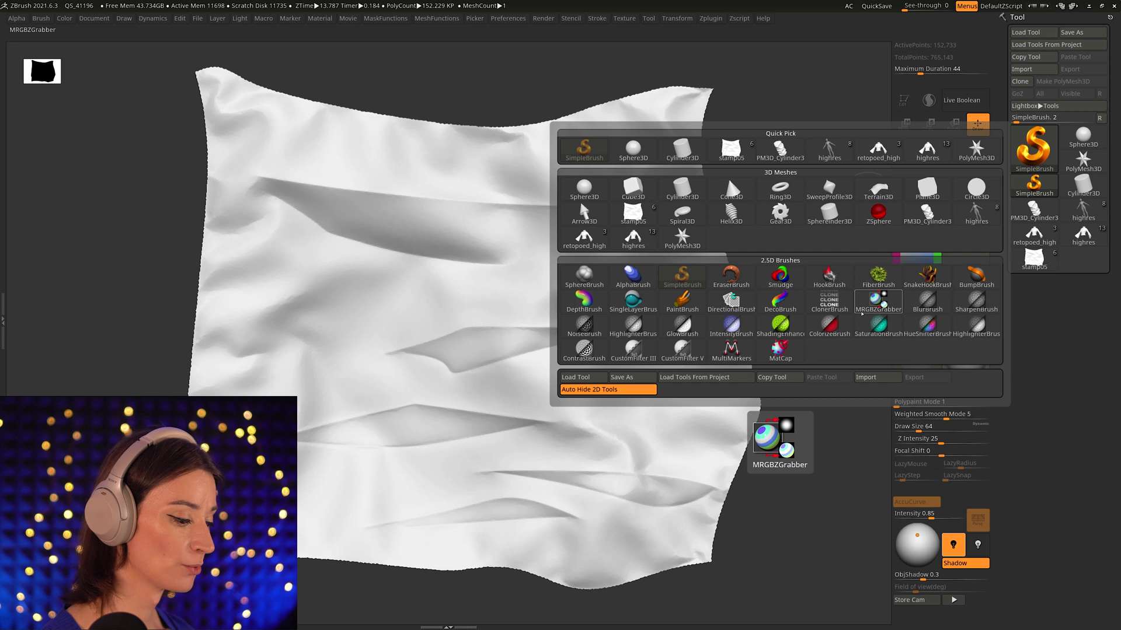
{"action": "left_click", "coordinate": [883, 308]}
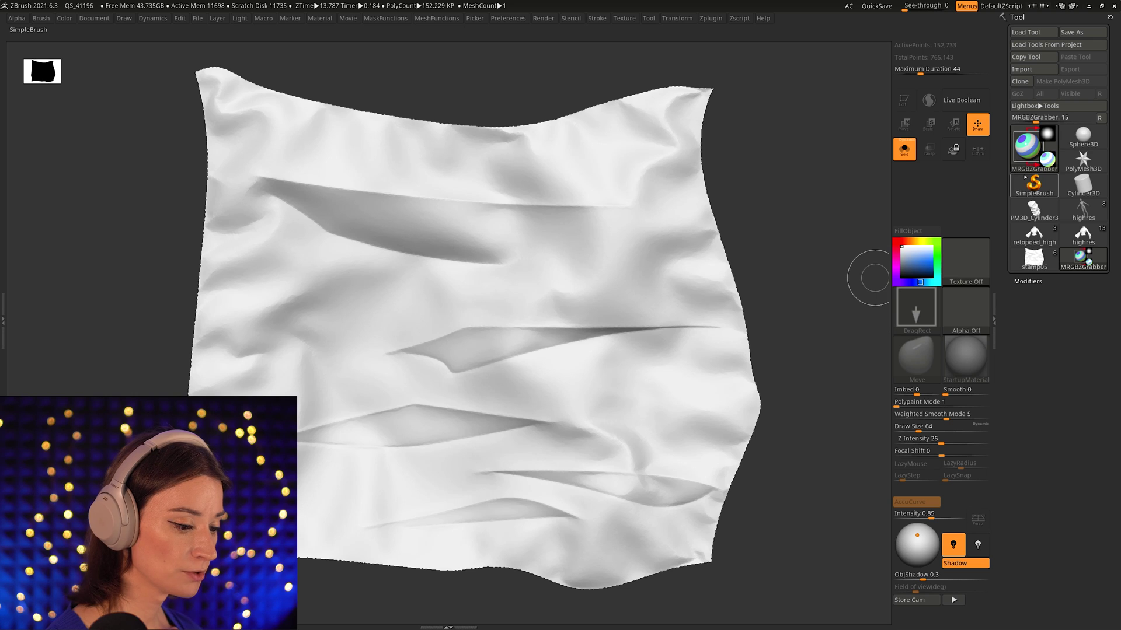
{"action": "mouse_move", "coordinate": [1034, 184]}
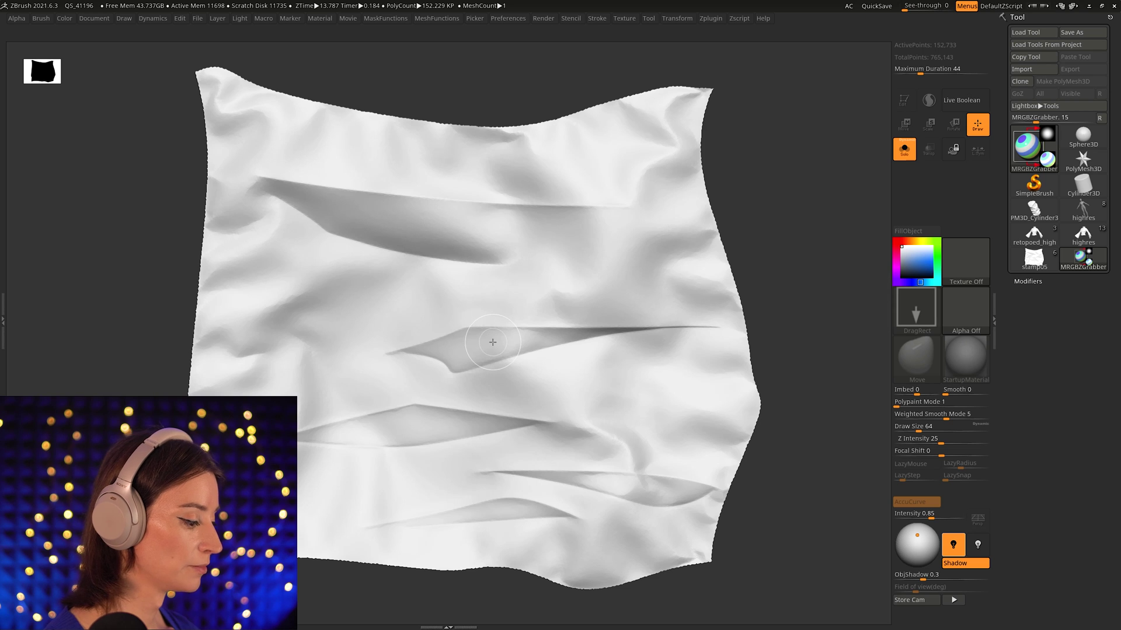
{"action": "left_click_drag", "start_coordinate": [492, 342], "coordinate": [689, 554]}
{"action": "mouse_move", "coordinate": [974, 318]}
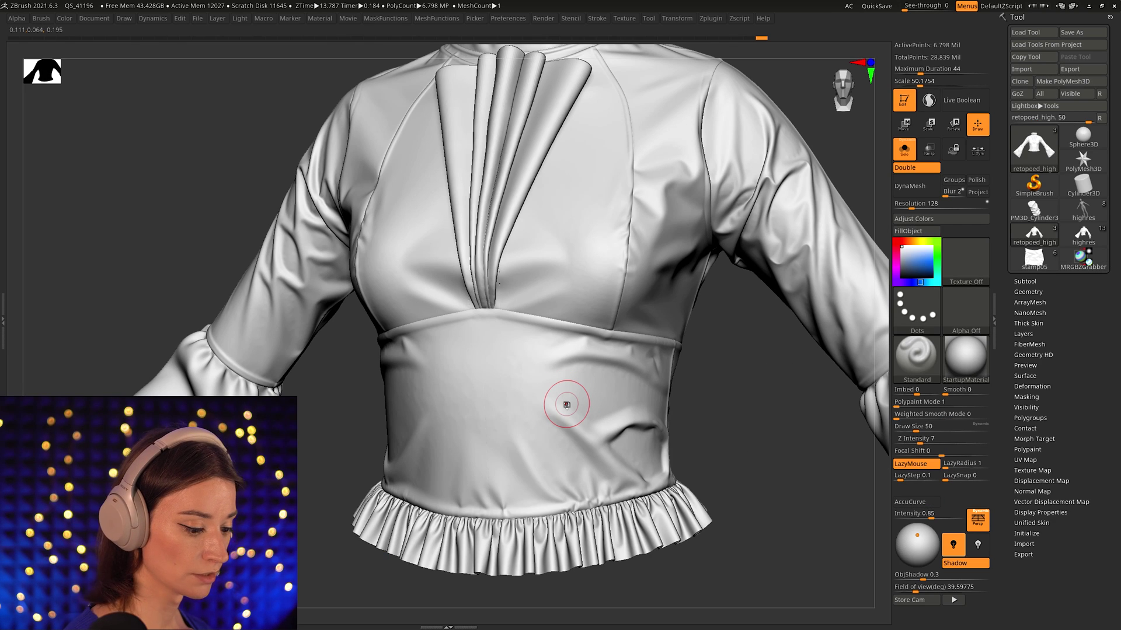
Give the Standard brush the DragRect stroke and the captured DepthGrab01 alpha, and set its Z Intensity to 49.
{"action": "left_click", "coordinate": [917, 314]}
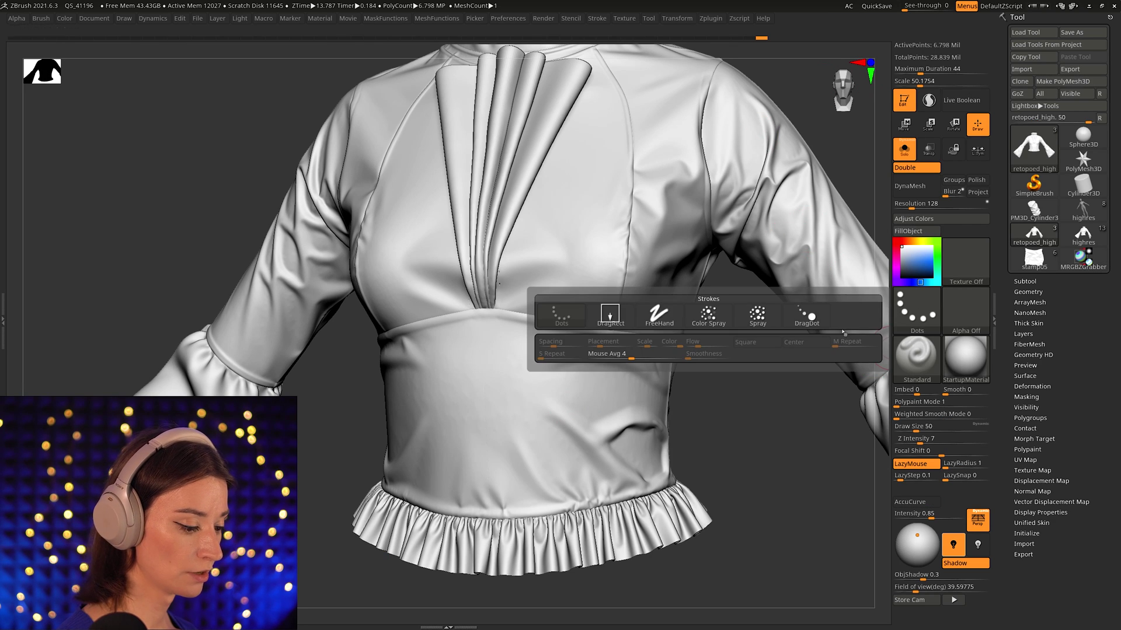
{"action": "left_click", "coordinate": [626, 316]}
{"action": "left_click", "coordinate": [966, 309]}
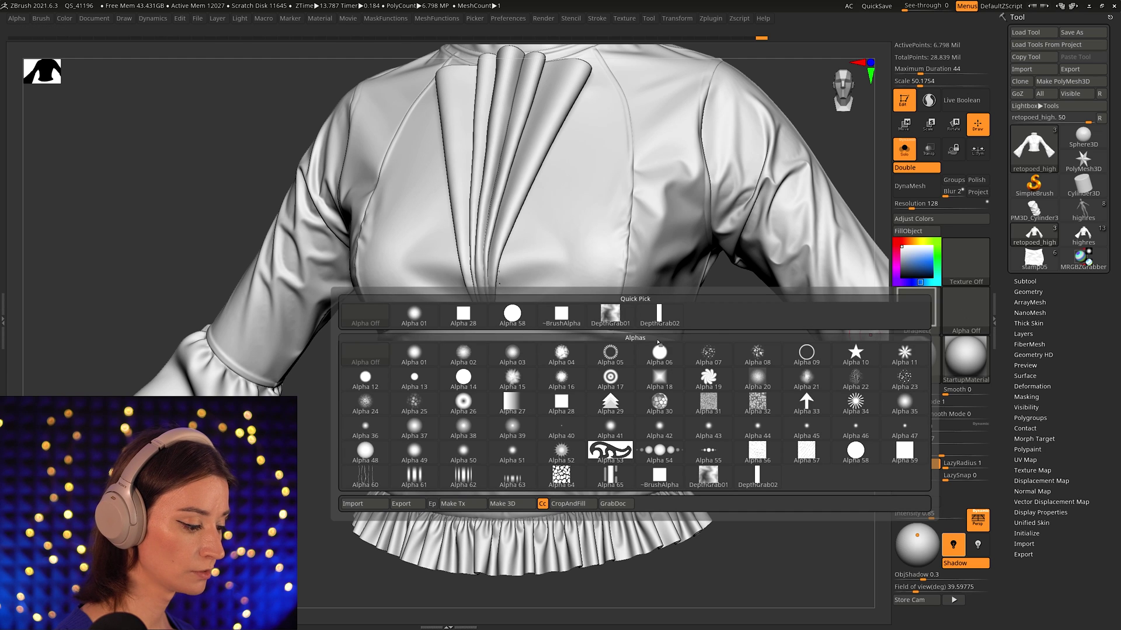
{"action": "left_click", "coordinate": [610, 315]}
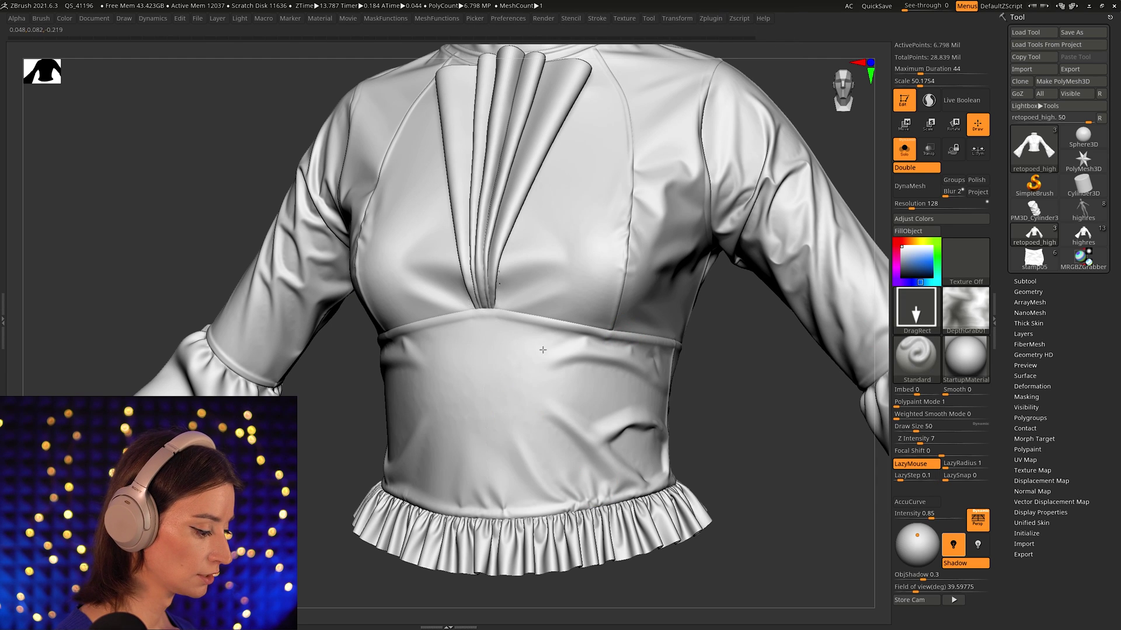
{"action": "key", "text": "shift"}
{"action": "key", "text": "space"}
{"action": "left_click_drag", "start_coordinate": [655, 407], "coordinate": [697, 407]}
Try stamping the wrinkle alpha on the front of the shirt's waist panel, then undo the stamps.
{"action": "left_click_drag", "start_coordinate": [524, 406], "coordinate": [575, 467]}
{"action": "key", "text": "ctrl+z"}
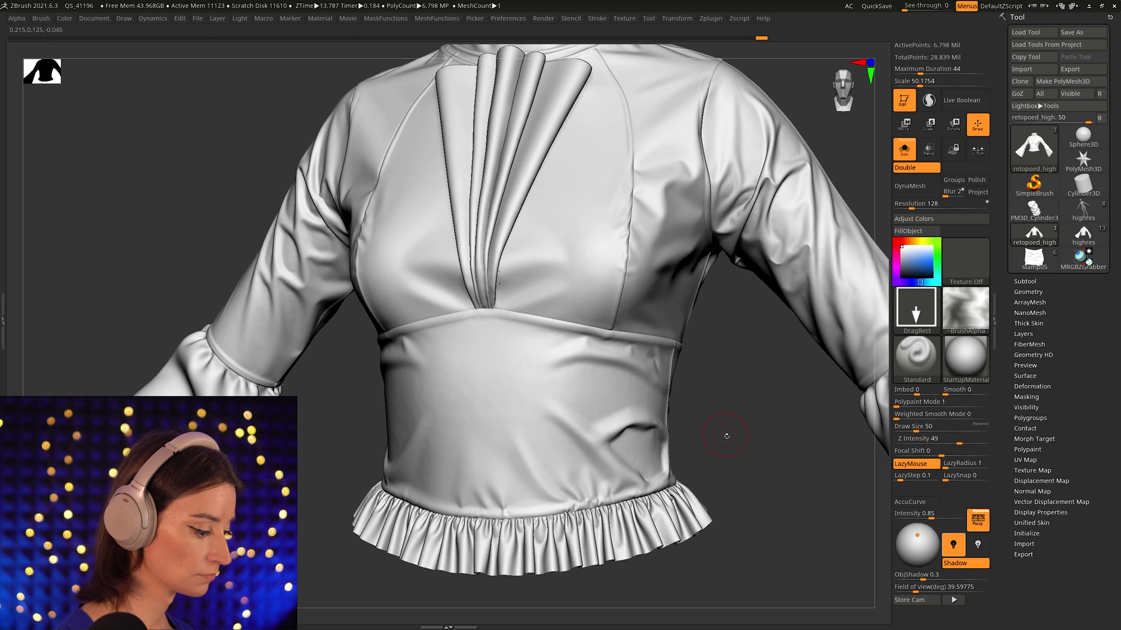
{"action": "left_click_drag", "start_coordinate": [711, 416], "coordinate": [689, 349], "text": "alt"}
{"action": "left_click_drag", "start_coordinate": [742, 374], "coordinate": [652, 385]}
{"action": "left_click_drag", "start_coordinate": [530, 331], "coordinate": [540, 390]}
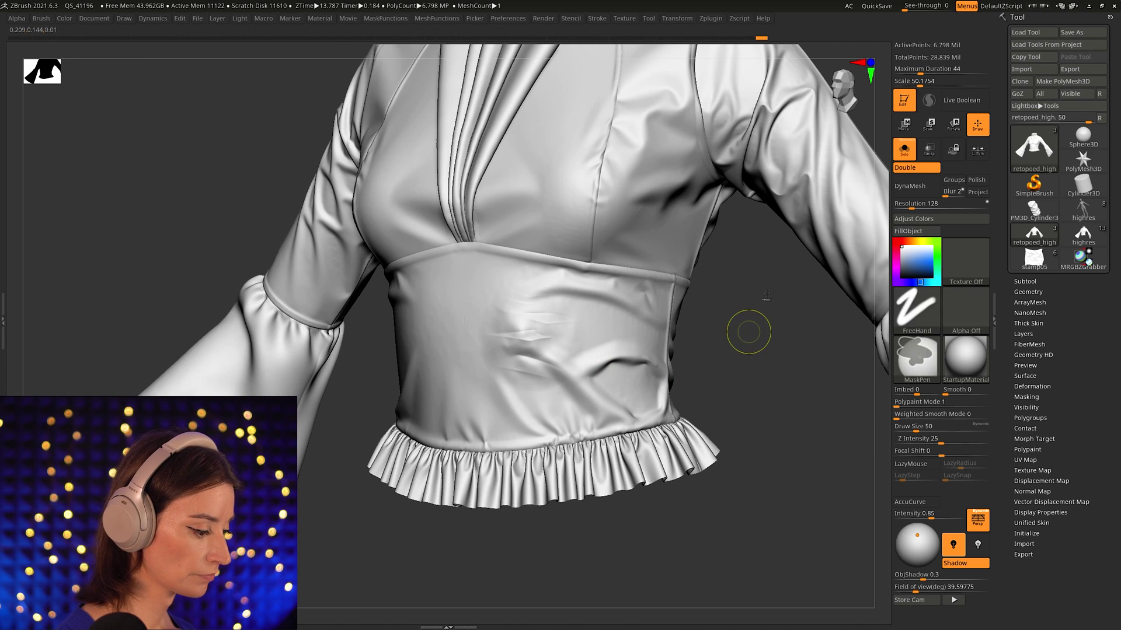
{"action": "key", "text": "ctrl+z"}
Load a Sphere3D, convert it to a PolyMesh3D and subdivide it four times, framing the whole sphere.
{"action": "left_click", "coordinate": [1083, 137]}
{"action": "left_click", "coordinate": [1079, 85]}
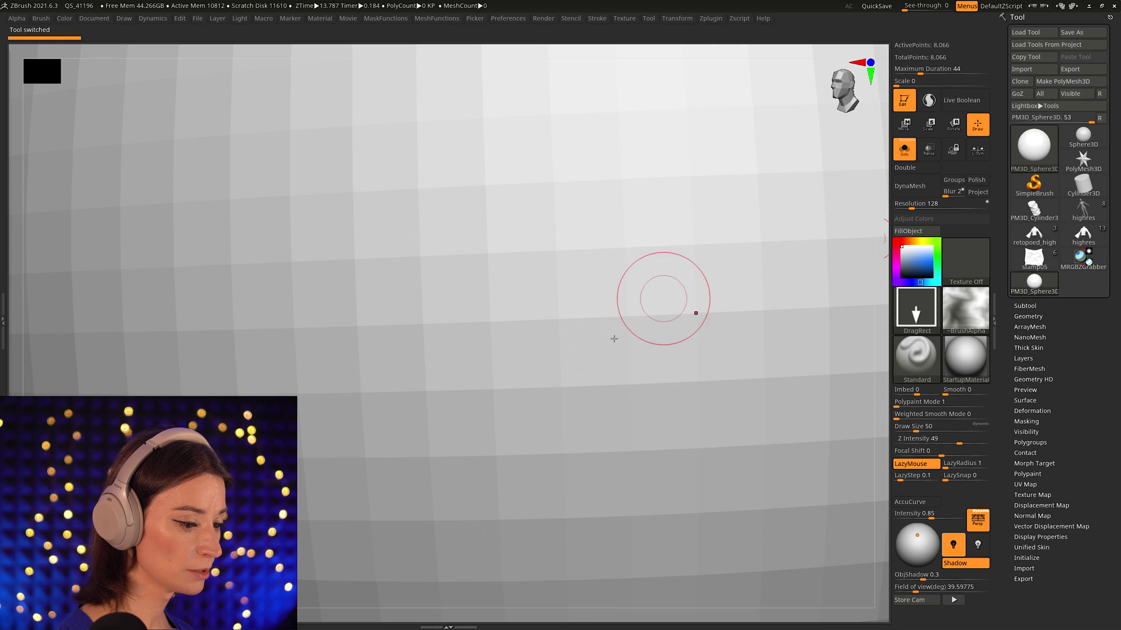
{"action": "right_click_drag", "start_coordinate": [613, 338], "coordinate": [500, 143], "text": "alt"}
{"action": "key", "text": "ctrl+d"}
{"action": "key", "text": "ctrl+d"}
{"action": "key", "text": "ctrl+d"}
{"action": "key", "text": "ctrl+d"}
Try stamping the unadjusted wrinkle alpha on the smooth sphere, then undo the stamps.
{"action": "left_click_drag", "start_coordinate": [690, 308], "coordinate": [706, 452]}
{"action": "right_click_drag", "start_coordinate": [698, 408], "coordinate": [485, 251]}
{"action": "right_click_drag", "start_coordinate": [584, 352], "coordinate": [584, 496]}
{"action": "right_click_drag", "start_coordinate": [584, 497], "coordinate": [519, 350], "text": "alt"}
{"action": "key", "text": "ctrl+z"}
{"action": "left_click_drag", "start_coordinate": [617, 315], "coordinate": [598, 420]}
{"action": "key", "text": "ctrl+z"}
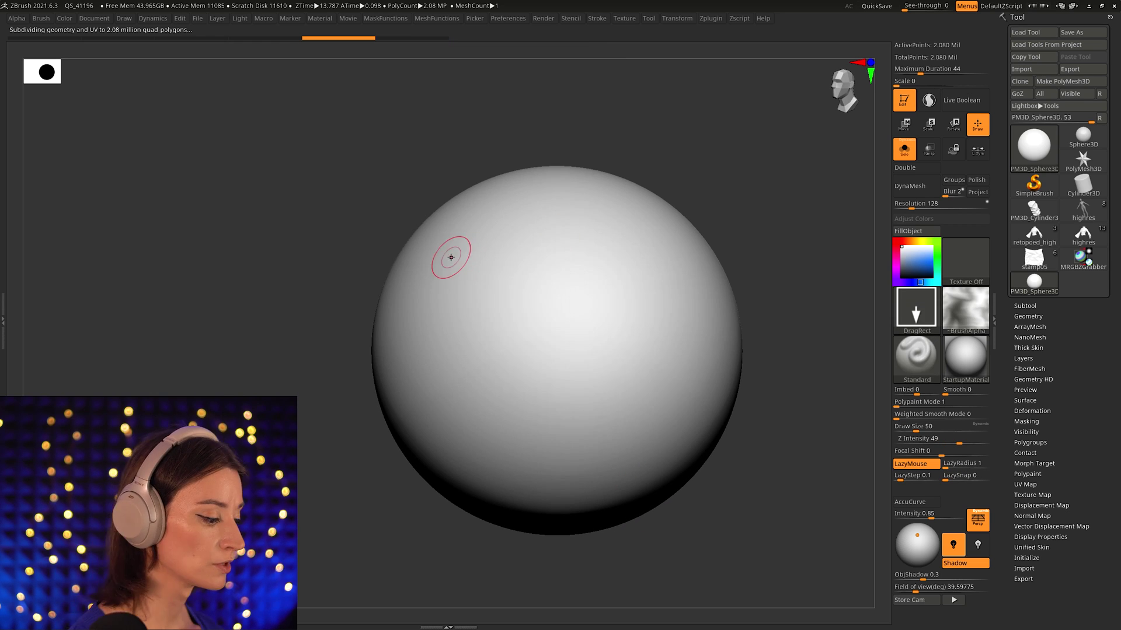
Dock the Alpha palette beside the canvas and set the wrinkle alpha's MidValue to 49 in its Modify settings.
{"action": "left_click", "coordinate": [3, 107]}
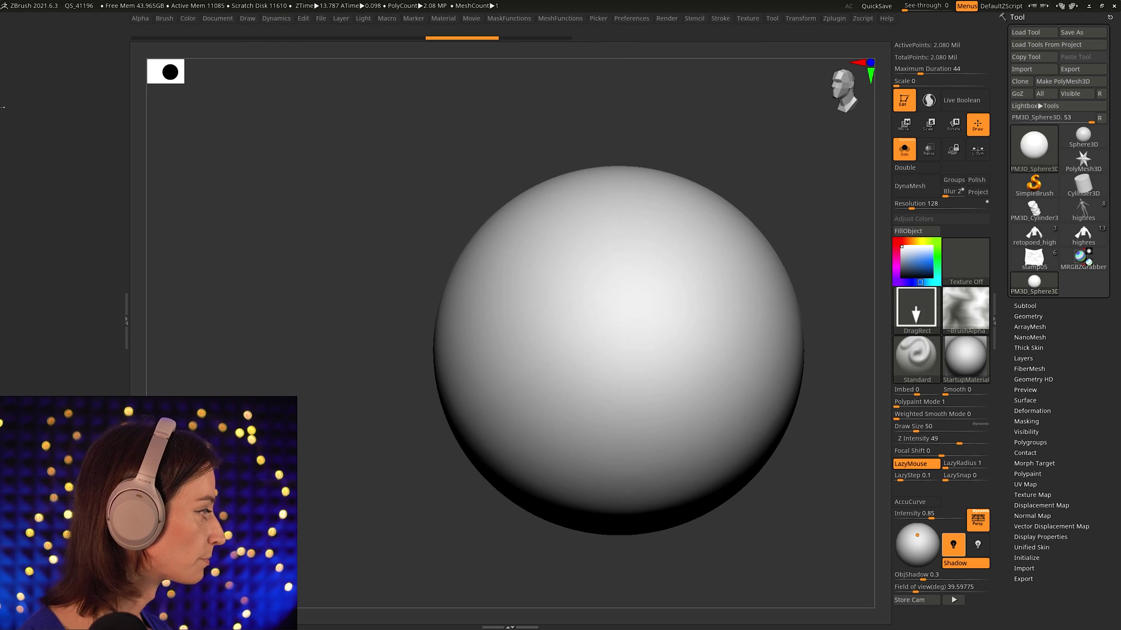
{"action": "left_click", "coordinate": [140, 18]}
{"action": "left_click", "coordinate": [136, 32]}
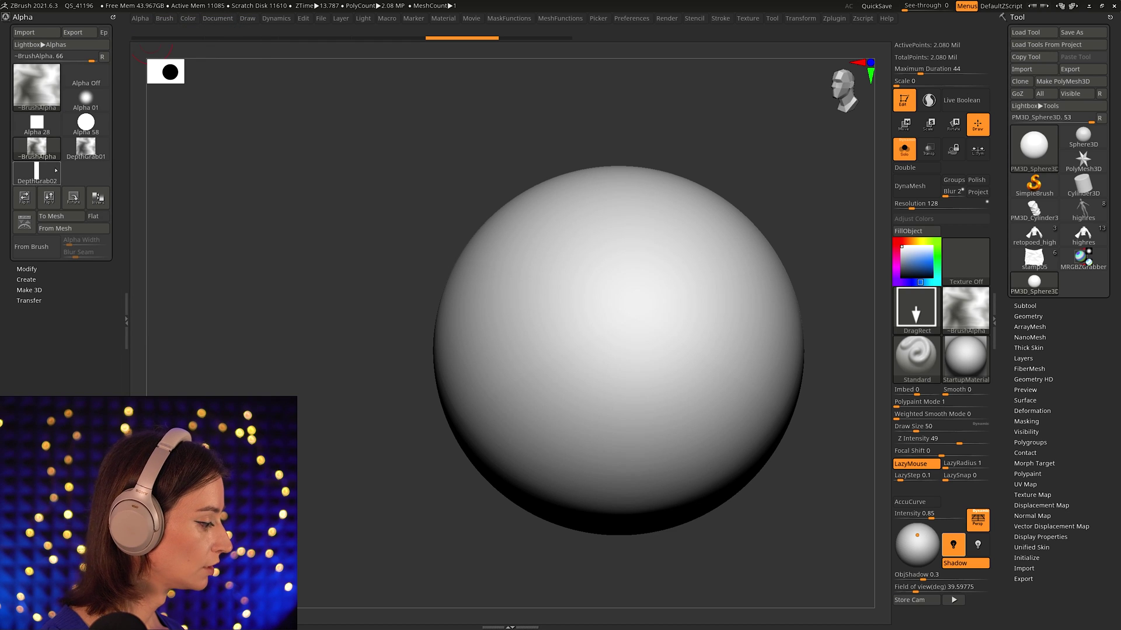
{"action": "left_click", "coordinate": [27, 269]}
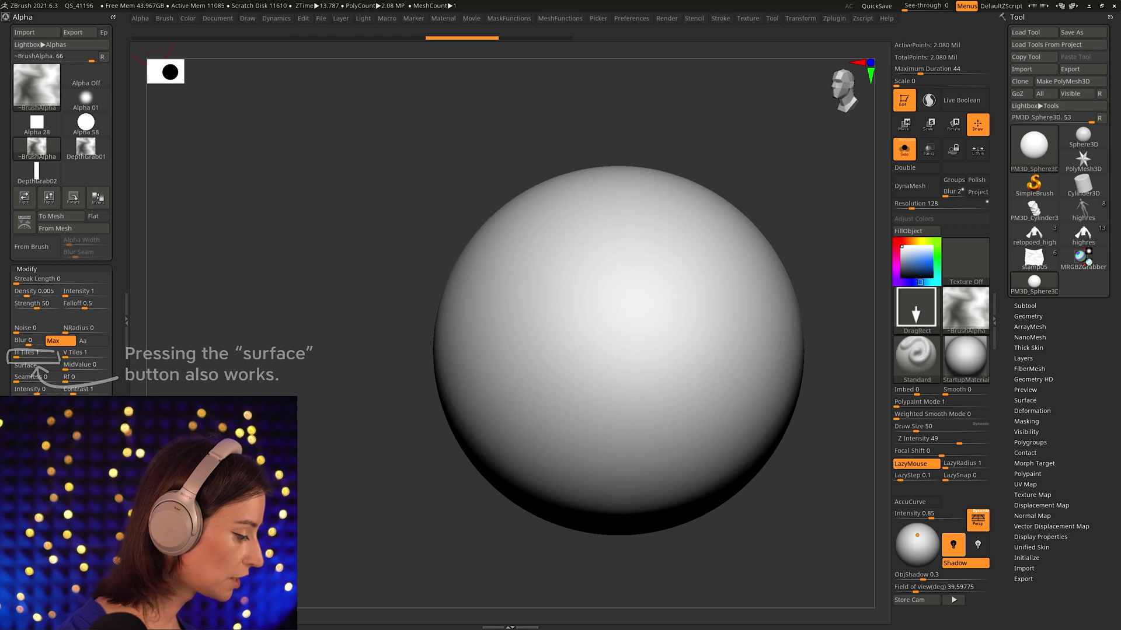
{"action": "left_click_drag", "start_coordinate": [71, 385], "coordinate": [76, 359]}
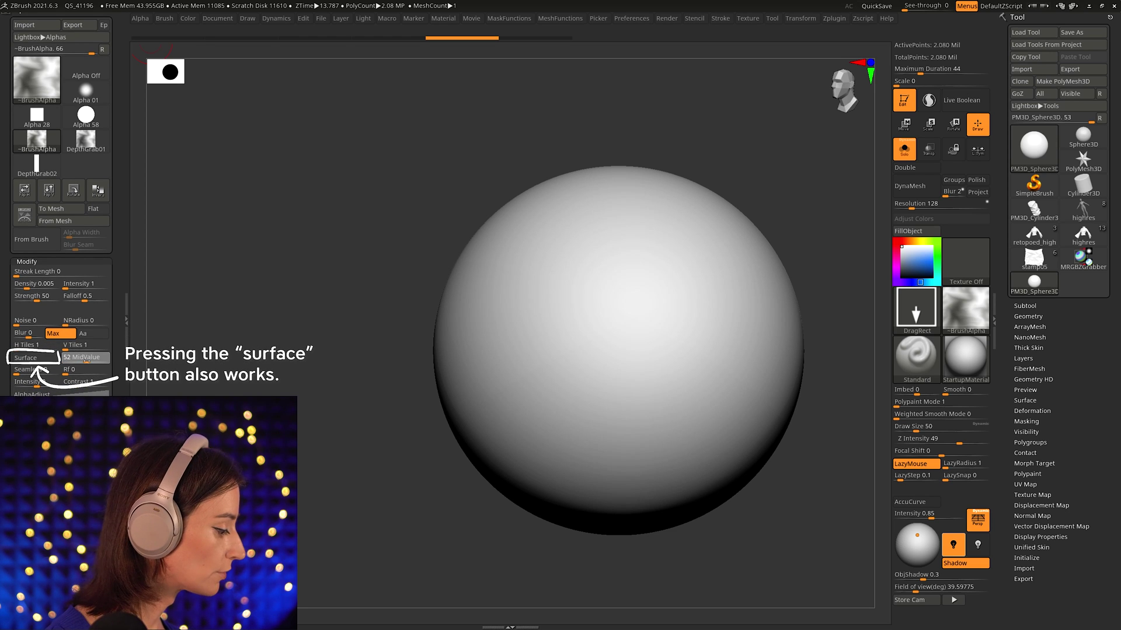
{"action": "left_click_drag", "start_coordinate": [83, 362], "coordinate": [85, 362]}
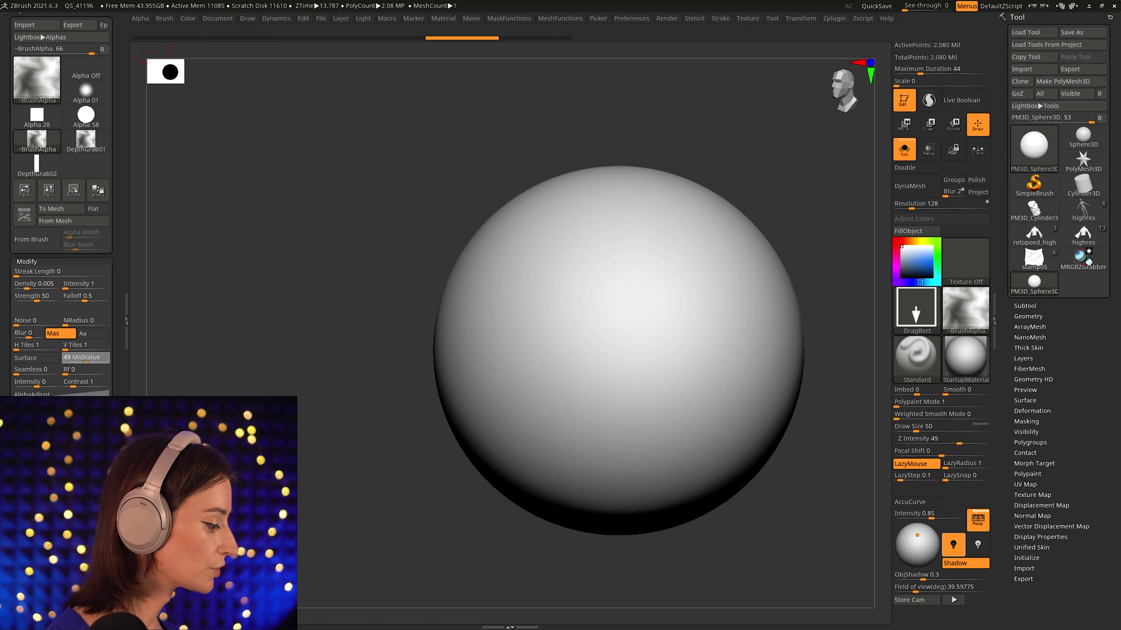
Try several stamps of the MidValue-adjusted alpha across the sphere, inspecting and undoing each one.
{"action": "mouse_move", "coordinate": [607, 360]}
{"action": "left_mouse_down"}
{"action": "mouse_move", "coordinate": [628, 388]}
{"action": "mouse_move", "coordinate": [478, 515]}
{"action": "mouse_move", "coordinate": [603, 385]}
{"action": "left_mouse_up"}
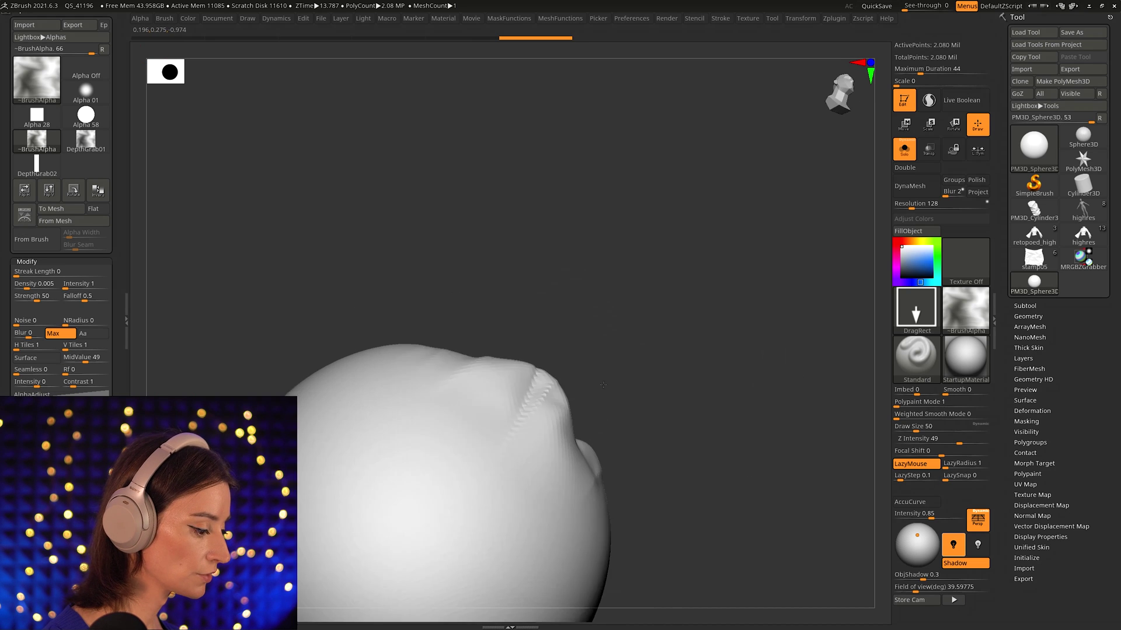
{"action": "right_click_drag", "start_coordinate": [603, 384], "coordinate": [584, 388]}
{"action": "key", "text": "ctrl+z"}
{"action": "left_click_drag", "start_coordinate": [570, 421], "coordinate": [575, 471]}
{"action": "right_click_drag", "start_coordinate": [575, 471], "coordinate": [514, 475]}
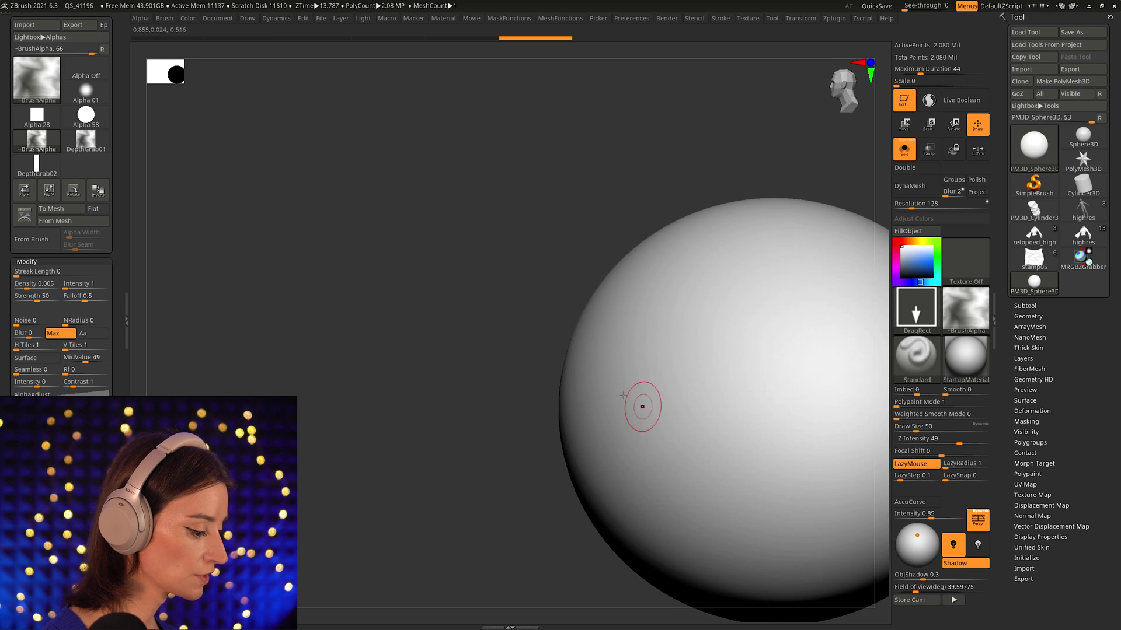
{"action": "left_click_drag", "start_coordinate": [619, 390], "coordinate": [656, 439]}
{"action": "right_click_drag", "start_coordinate": [656, 439], "coordinate": [681, 453]}
{"action": "key", "text": "ctrl+z"}
{"action": "mouse_move", "coordinate": [608, 365]}
{"action": "left_mouse_down"}
{"action": "mouse_move", "coordinate": [681, 430]}
{"action": "mouse_move", "coordinate": [673, 287]}
{"action": "mouse_move", "coordinate": [708, 431]}
{"action": "mouse_move", "coordinate": [575, 517]}
{"action": "left_mouse_up"}
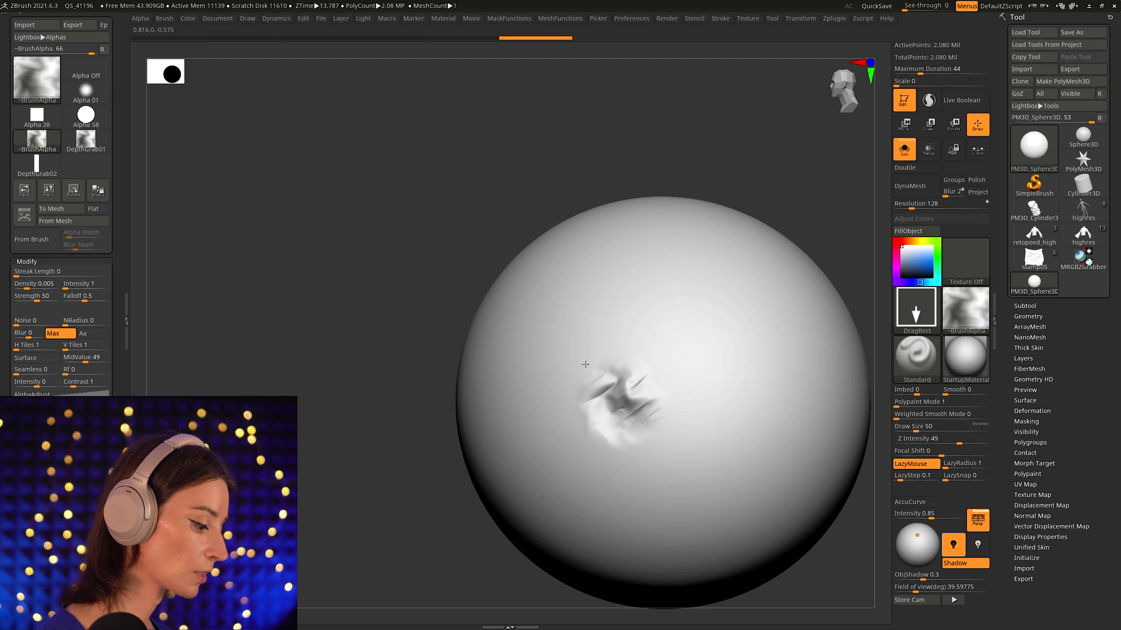
{"action": "right_click_drag", "start_coordinate": [607, 305], "coordinate": [558, 447]}
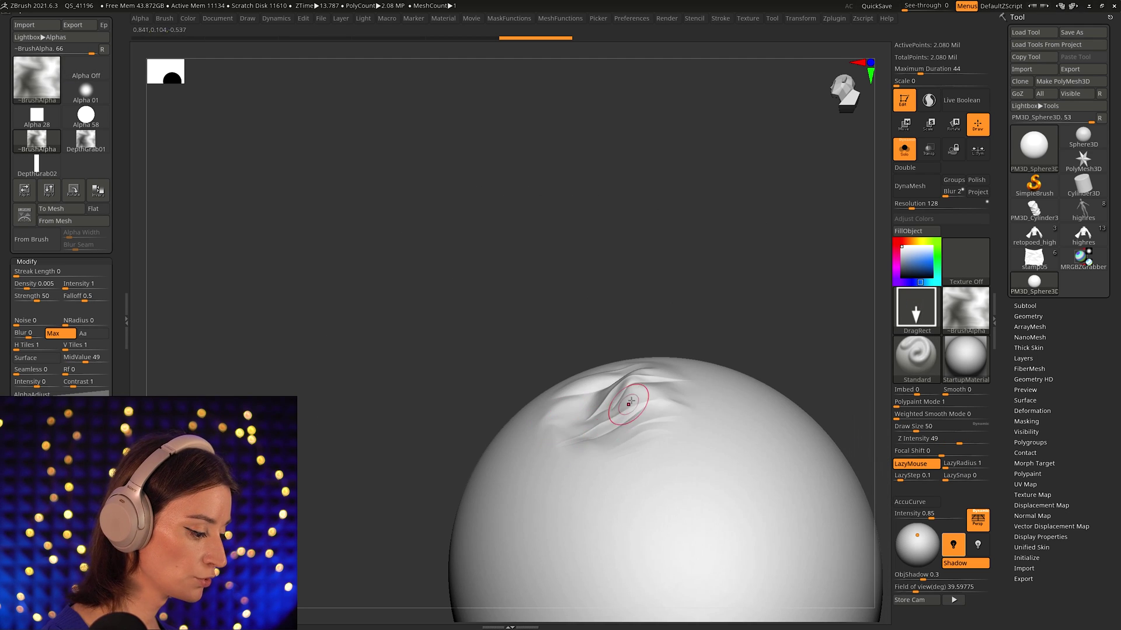
{"action": "right_click_drag", "start_coordinate": [630, 402], "coordinate": [651, 460]}
Lower the brush's Z Intensity to 20 and enlarge its Draw Size to 158.
{"action": "key", "text": "space"}
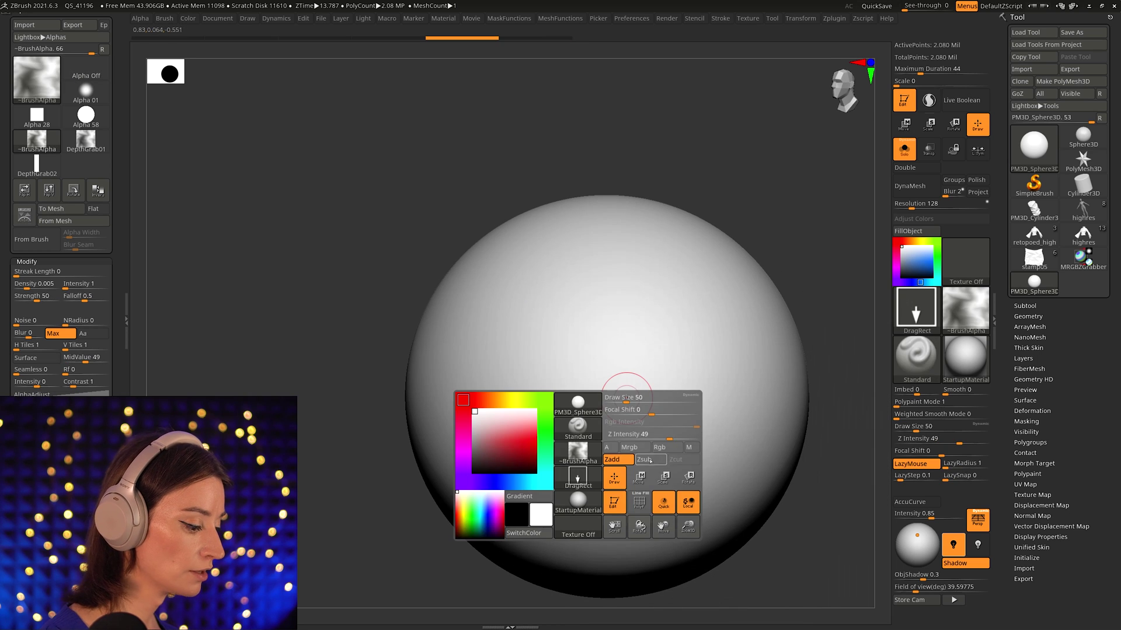
{"action": "type", "text": "20"}
{"action": "key", "text": "Return"}
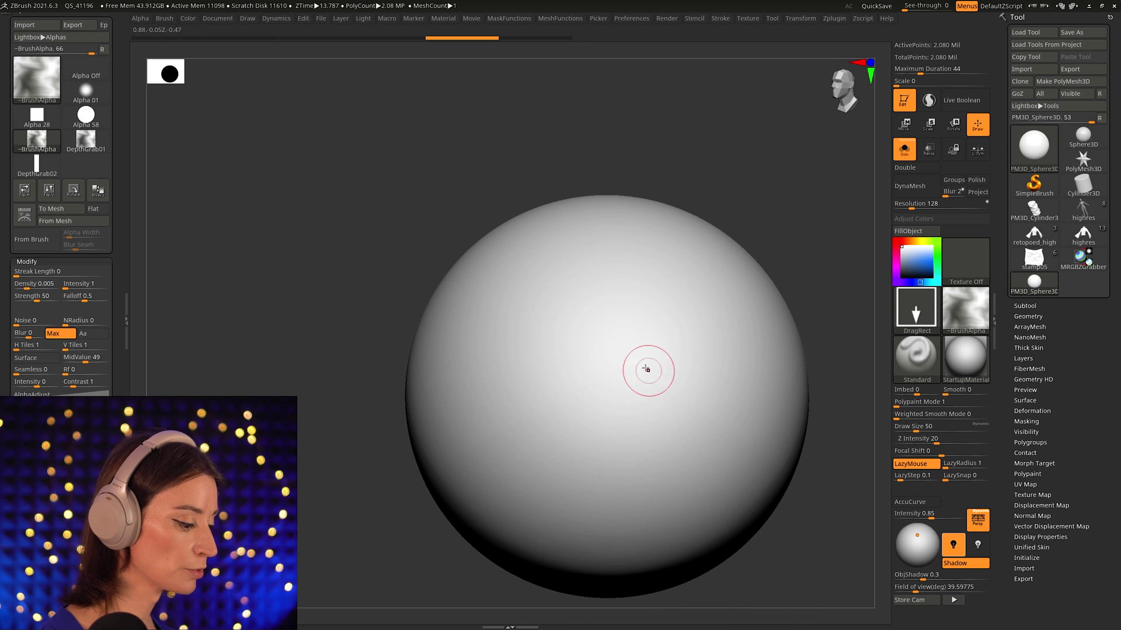
{"action": "key", "text": "bracketright"}
{"action": "key", "text": "bracketright"}
{"action": "key", "text": "bracketright"}
{"action": "key", "text": "bracketright"}
{"action": "key", "text": "bracketright"}
{"action": "key", "text": "bracketright"}
Try stamping softer wrinkles at various sizes on the front of the sphere, then undo them.
{"action": "left_click_drag", "start_coordinate": [641, 434], "coordinate": [627, 368]}
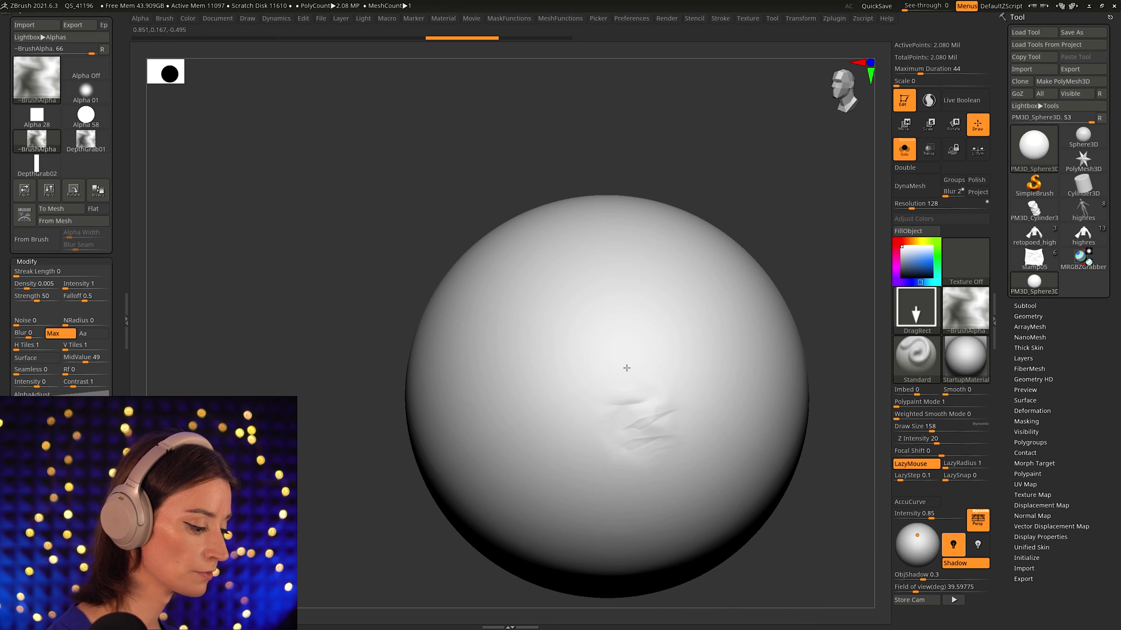
{"action": "left_click_drag", "start_coordinate": [611, 321], "coordinate": [611, 318]}
{"action": "right_click_drag", "start_coordinate": [631, 383], "coordinate": [621, 310]}
{"action": "mouse_move", "coordinate": [601, 414]}
{"action": "right_mouse_down"}
{"action": "mouse_move", "coordinate": [643, 478]}
{"action": "mouse_move", "coordinate": [645, 519]}
{"action": "right_mouse_up"}
{"action": "right_click_drag", "start_coordinate": [575, 405], "coordinate": [603, 270]}
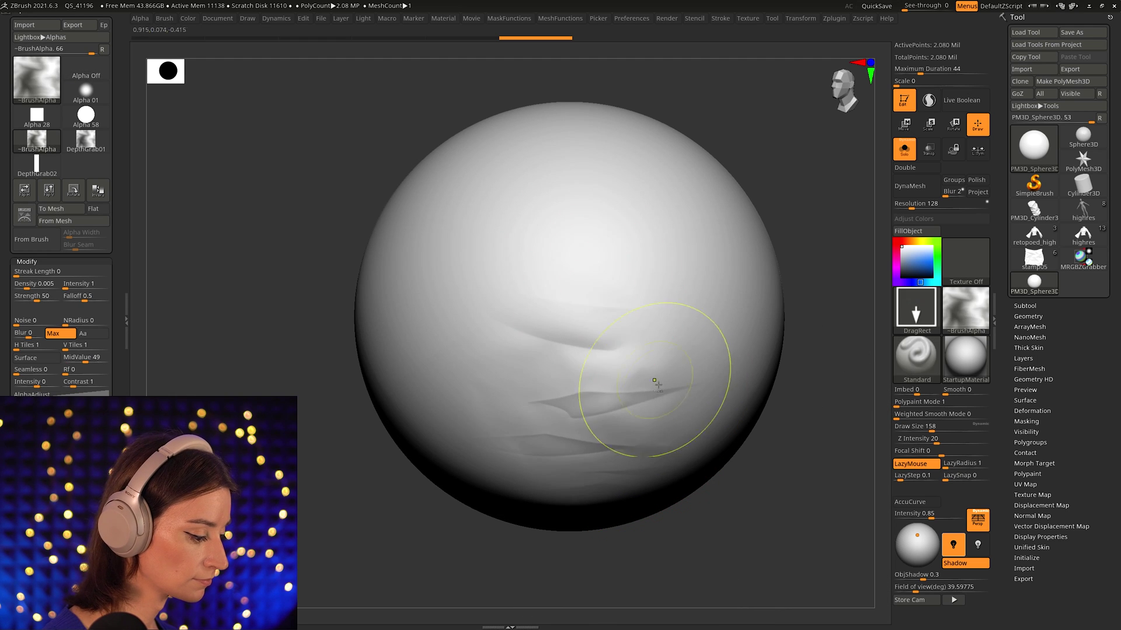
{"action": "right_click_drag", "start_coordinate": [654, 379], "coordinate": [638, 362]}
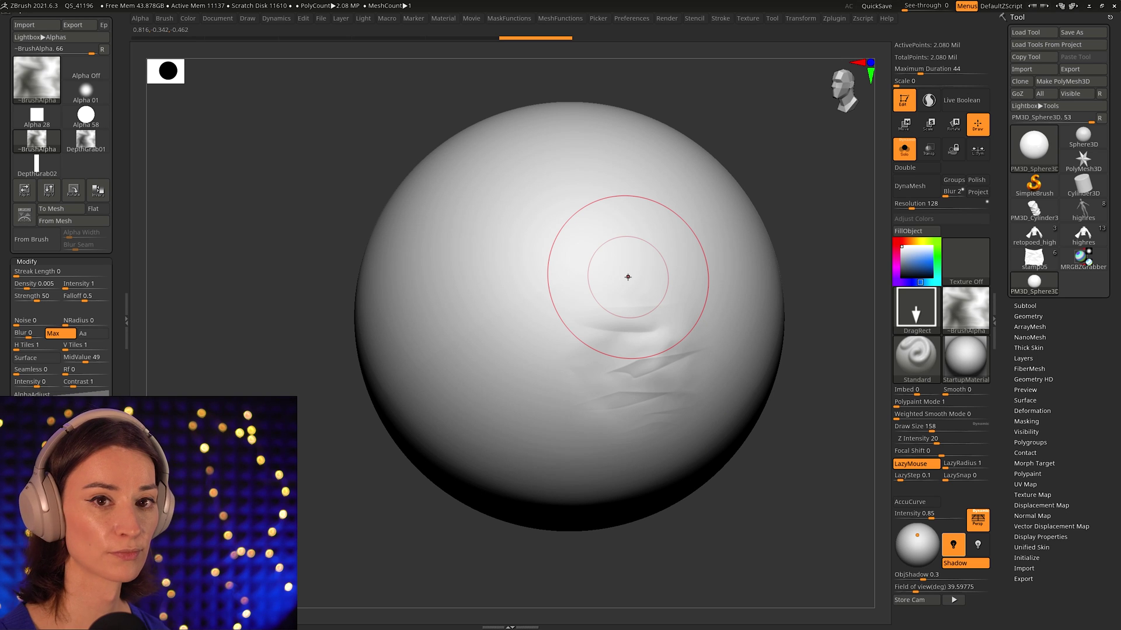
{"action": "key", "text": "ctrl+z"}
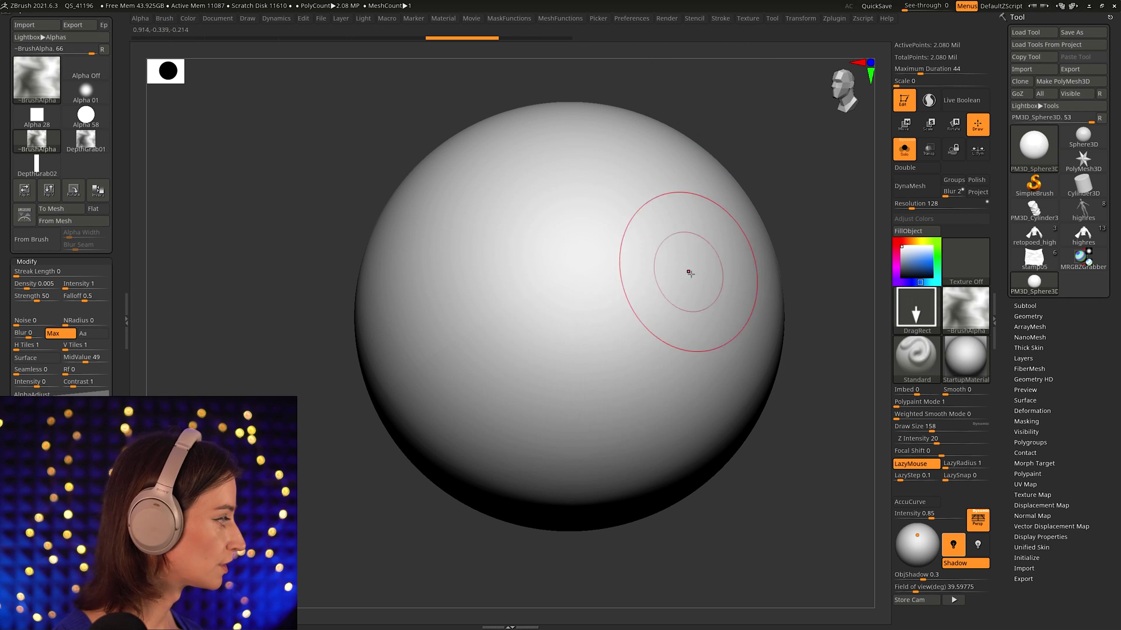
{"action": "mouse_move", "coordinate": [658, 273]}
{"action": "right_mouse_down", "text": "alt"}
{"action": "mouse_move", "coordinate": [625, 278]}
{"action": "mouse_move", "coordinate": [608, 308]}
{"action": "mouse_move", "coordinate": [618, 278]}
{"action": "mouse_move", "coordinate": [618, 296]}
{"action": "right_mouse_up", "text": "alt"}
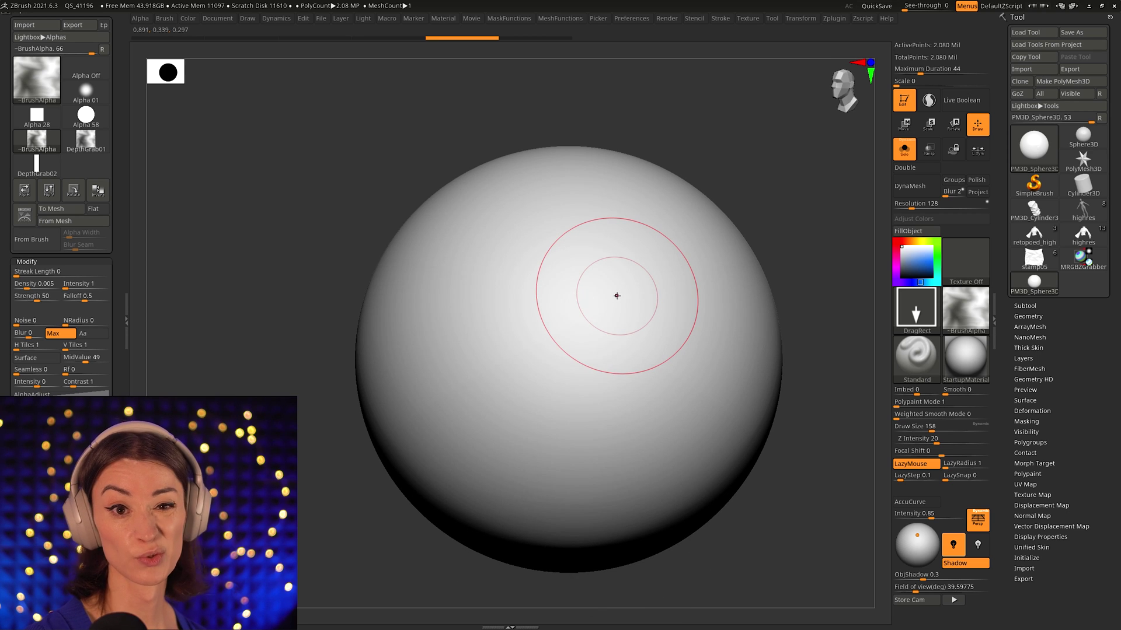
{"action": "right_click_drag", "start_coordinate": [645, 328], "coordinate": [639, 287], "text": "ctrl"}
Check the available alphas, switch to Photoshop and examine the wrinkle gradients of DepthGrab01.psd up close.
{"action": "left_click", "coordinate": [971, 315]}
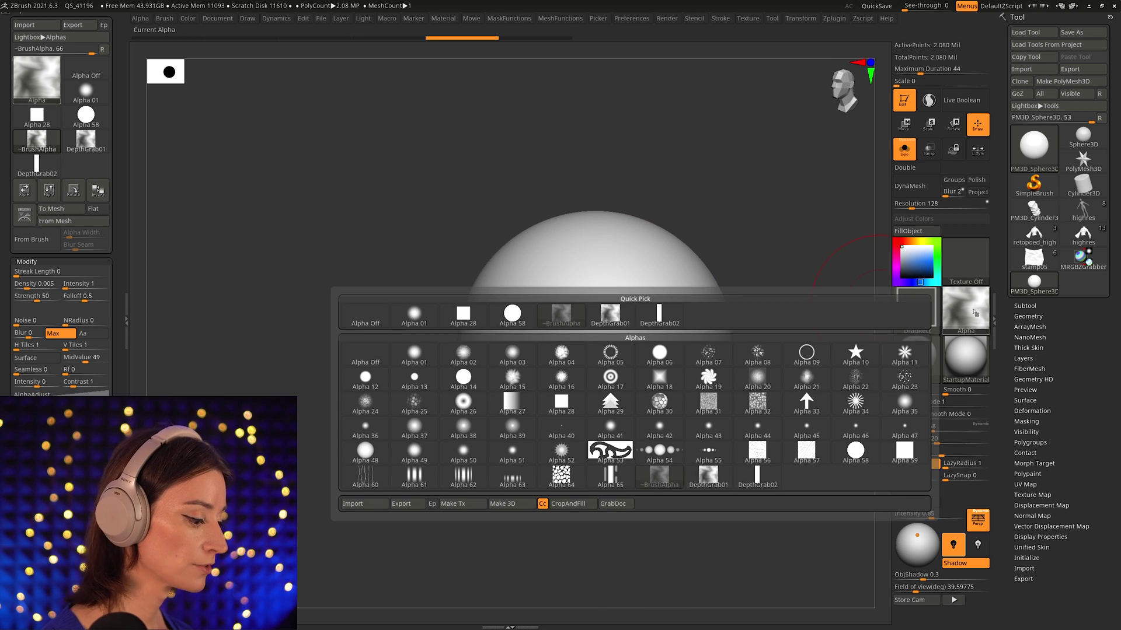
{"action": "left_click", "coordinate": [966, 314]}
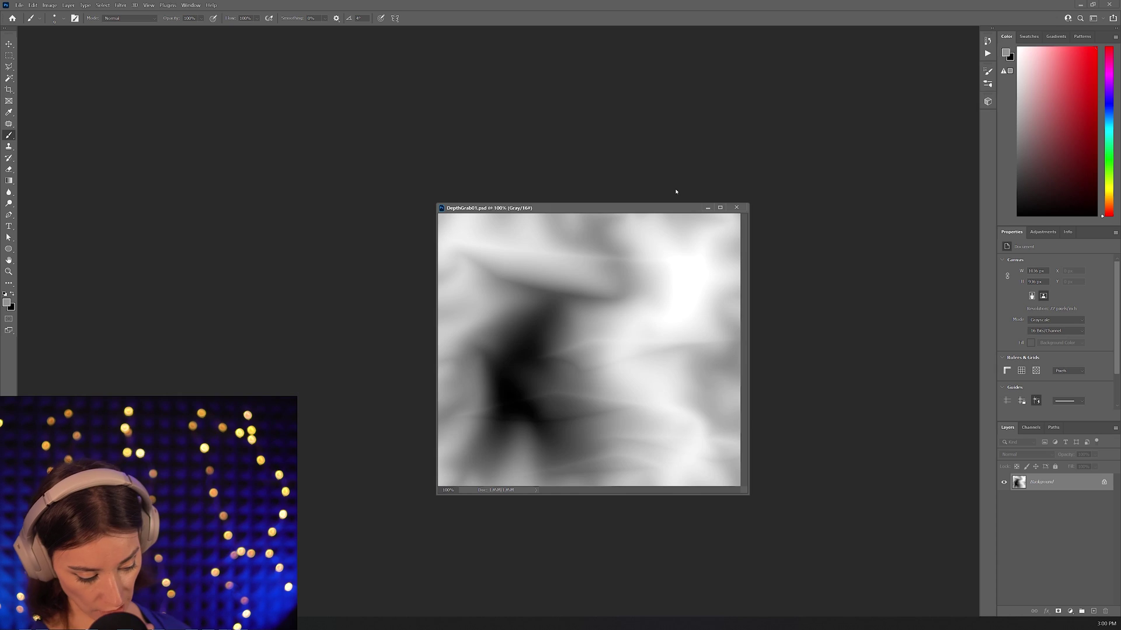
{"action": "key", "text": "ctrl+1"}
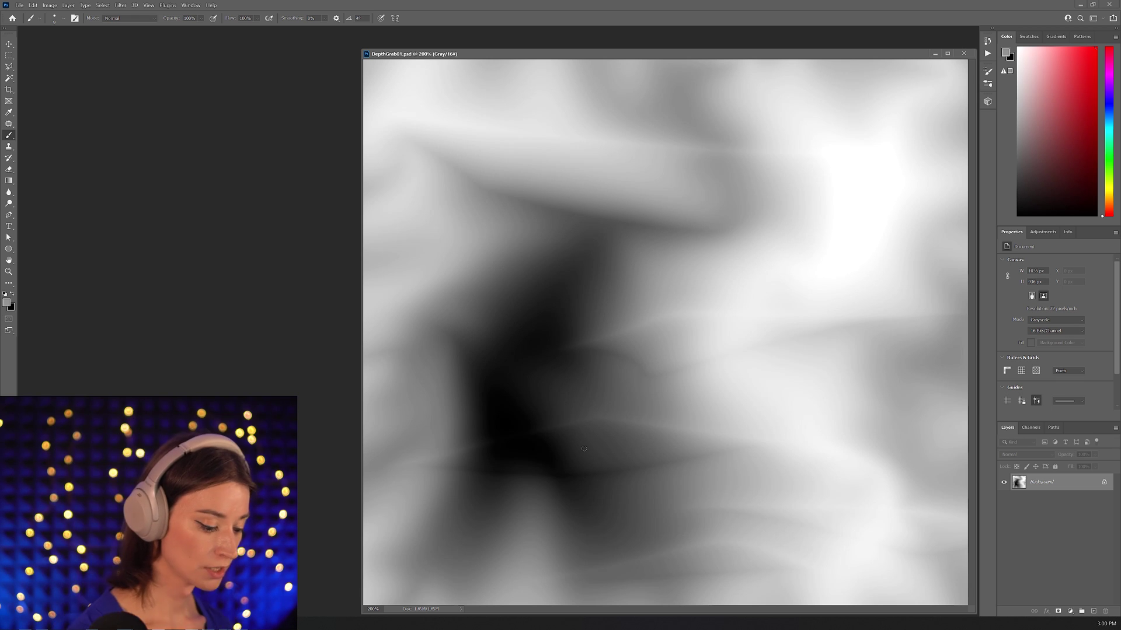
{"action": "key", "text": "ctrl+minus"}
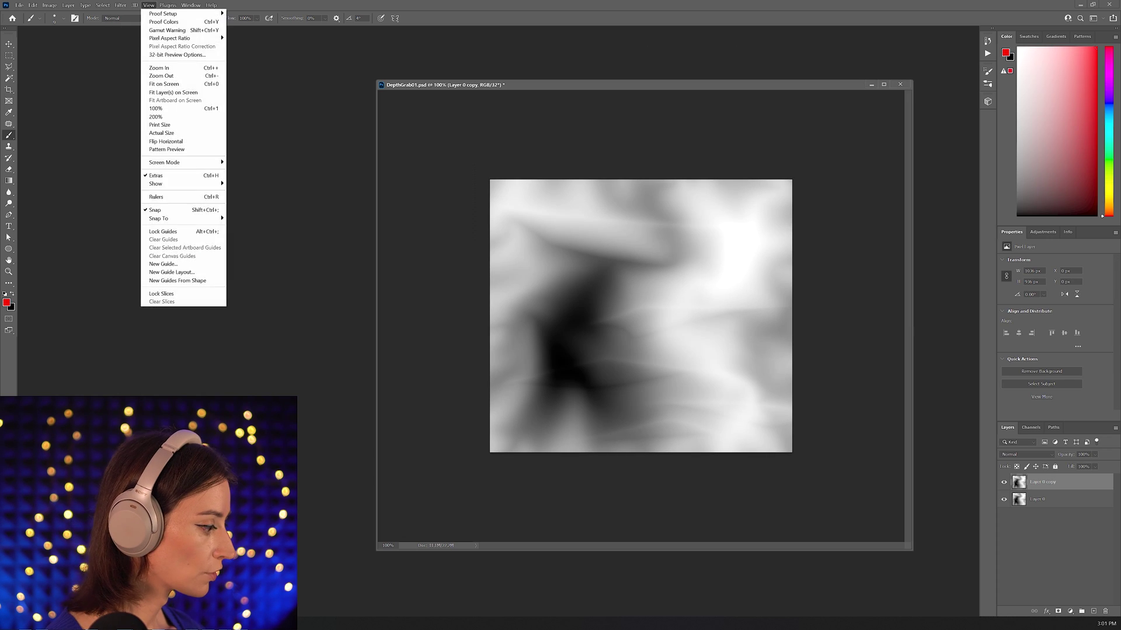
Apply a High Pass filter with a radius of about 46 pixels to the duplicated wrinkle layer.
{"action": "mouse_move", "coordinate": [120, 4]}
{"action": "mouse_move", "coordinate": [212, 188]}
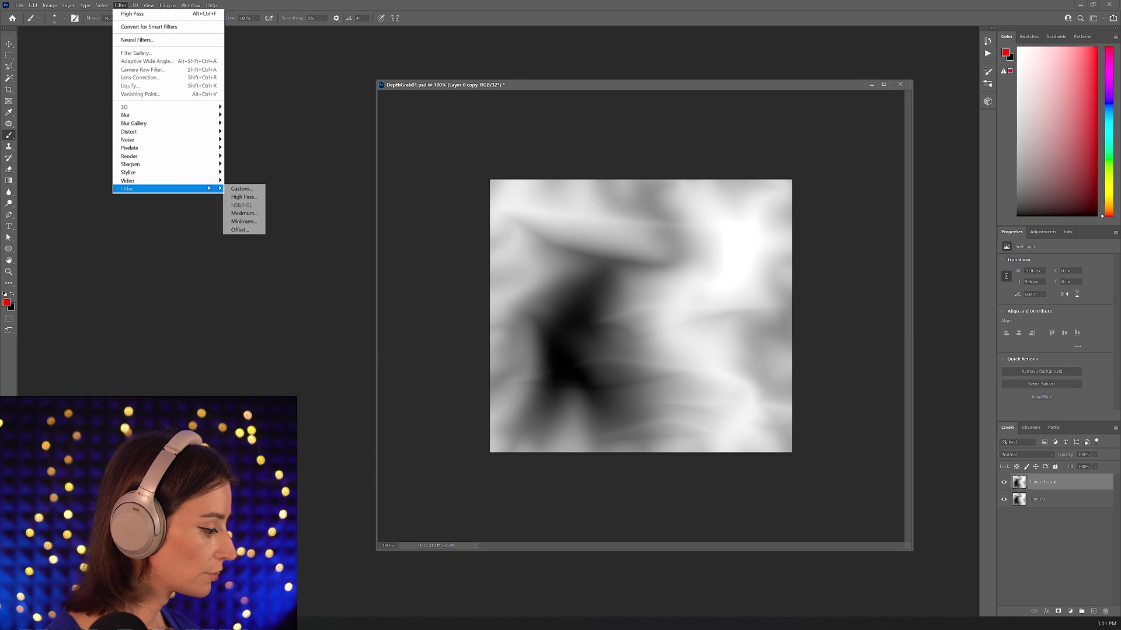
{"action": "left_click", "coordinate": [249, 198]}
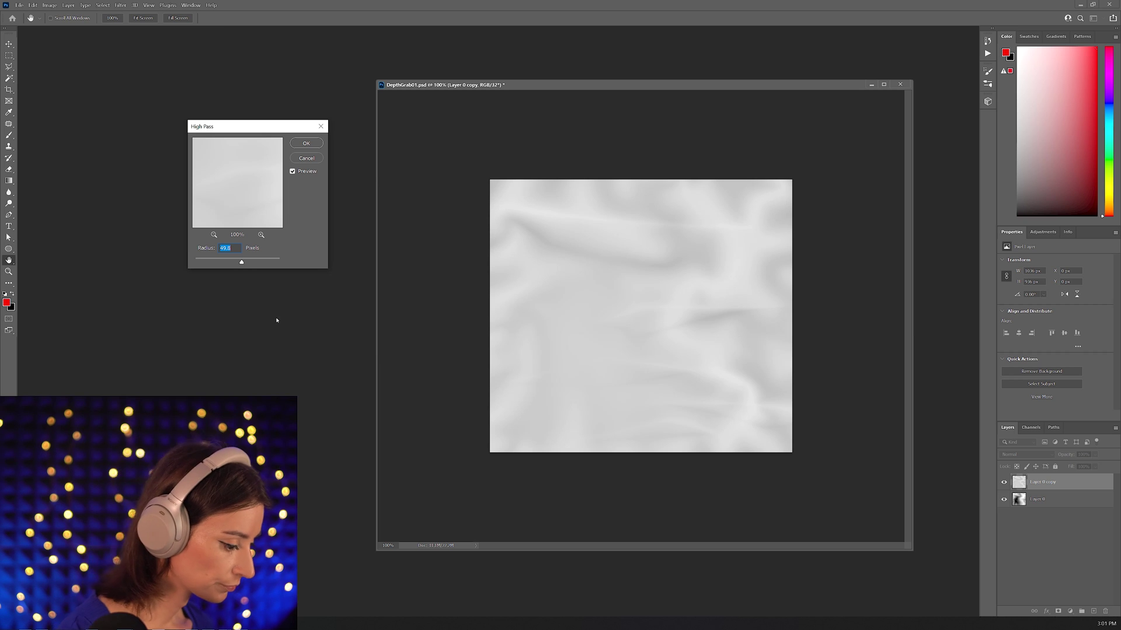
{"action": "left_click_drag", "start_coordinate": [223, 266], "coordinate": [242, 266]}
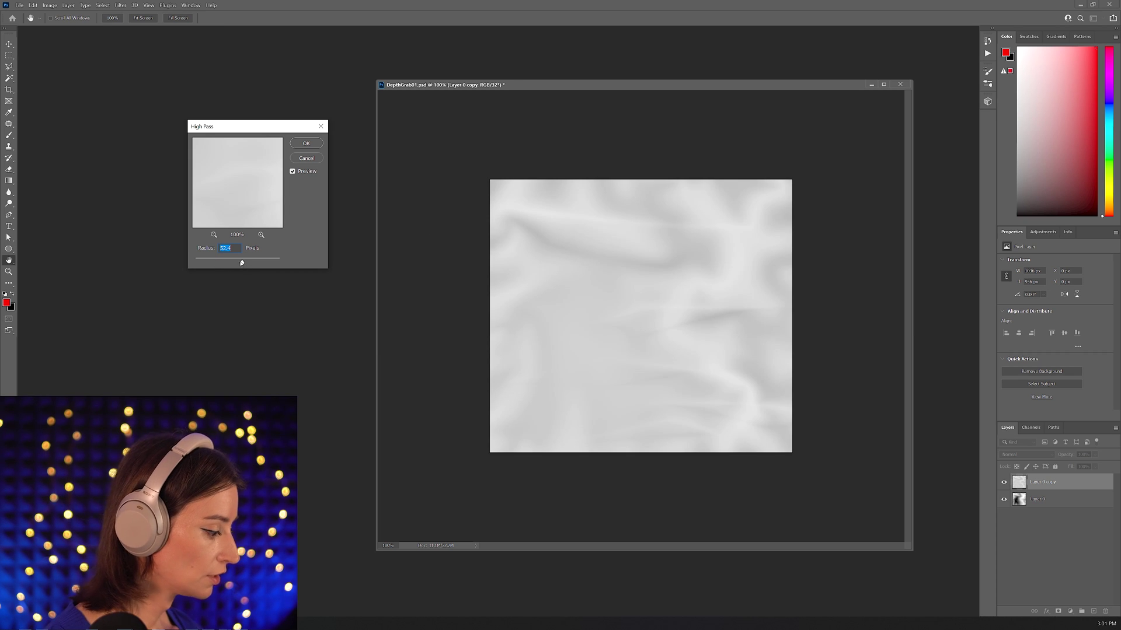
{"action": "left_click_drag", "start_coordinate": [252, 262], "coordinate": [247, 262]}
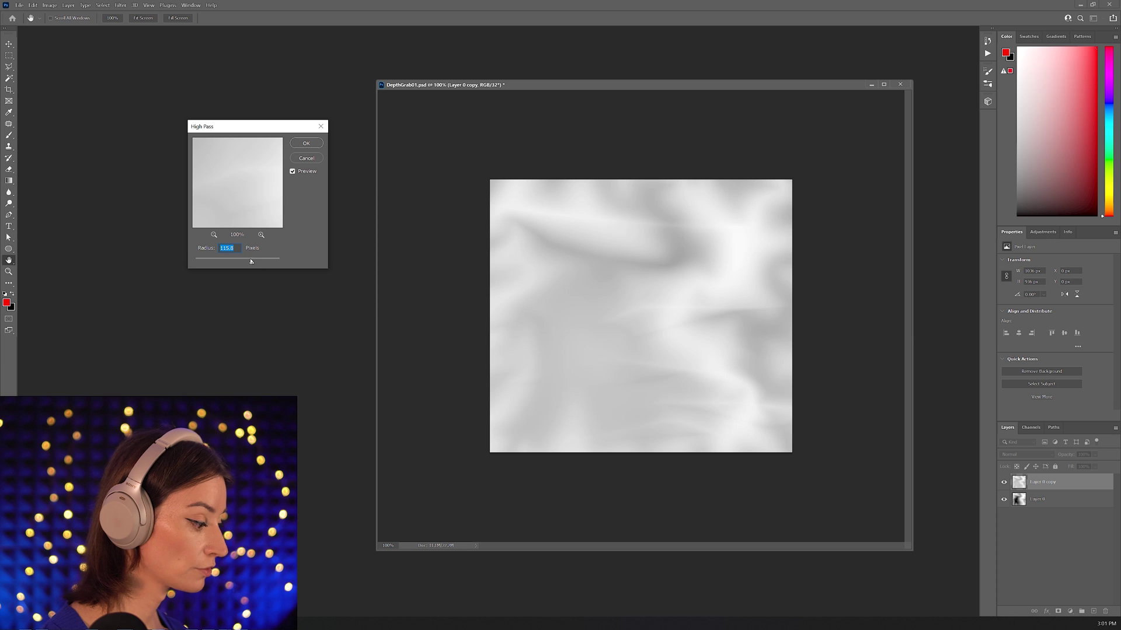
{"action": "left_click_drag", "start_coordinate": [262, 262], "coordinate": [225, 263]}
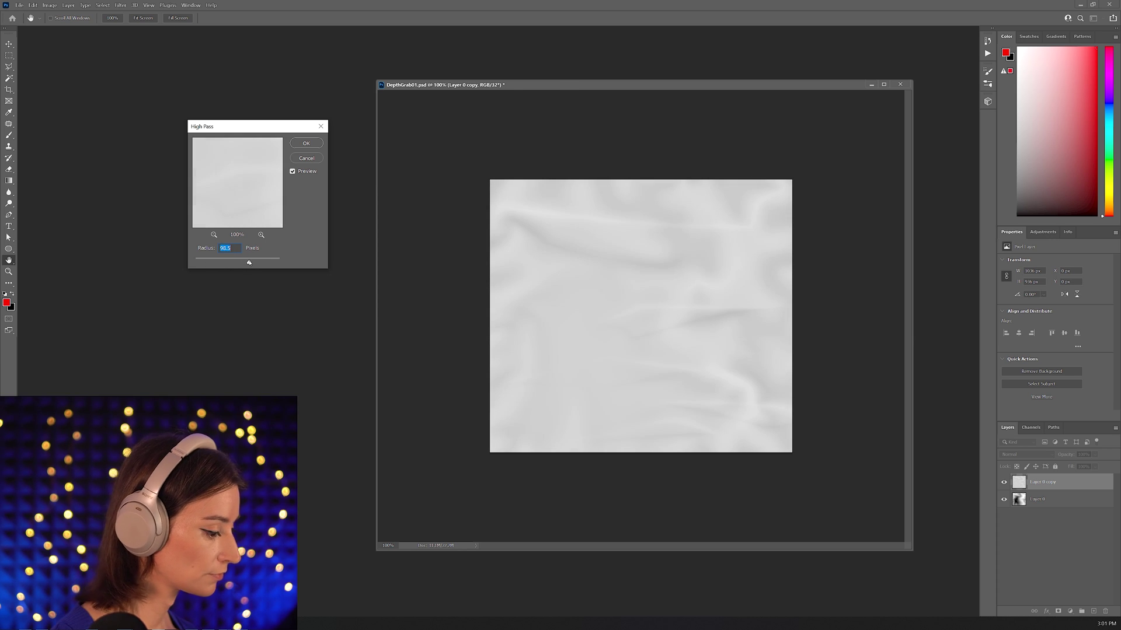
{"action": "left_click_drag", "start_coordinate": [249, 263], "coordinate": [240, 264]}
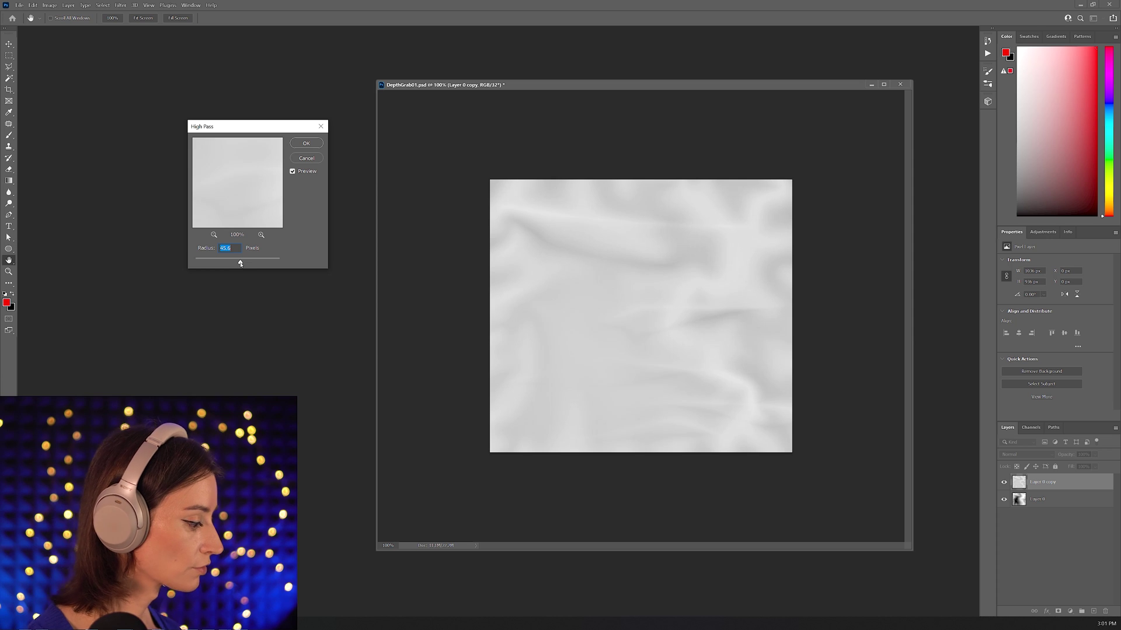
{"action": "left_click", "coordinate": [306, 143]}
Raise the high-pass layer's contrast with Levels, using a black input of about 85 and a white input of about 170.
{"action": "key", "text": "b"}
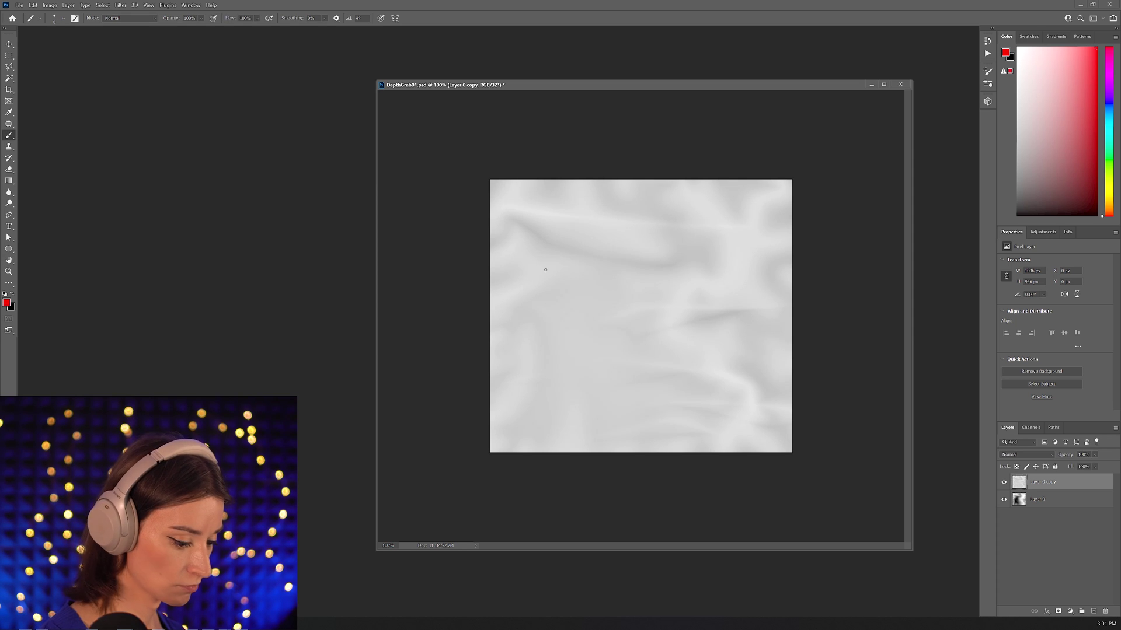
{"action": "key", "text": "i"}
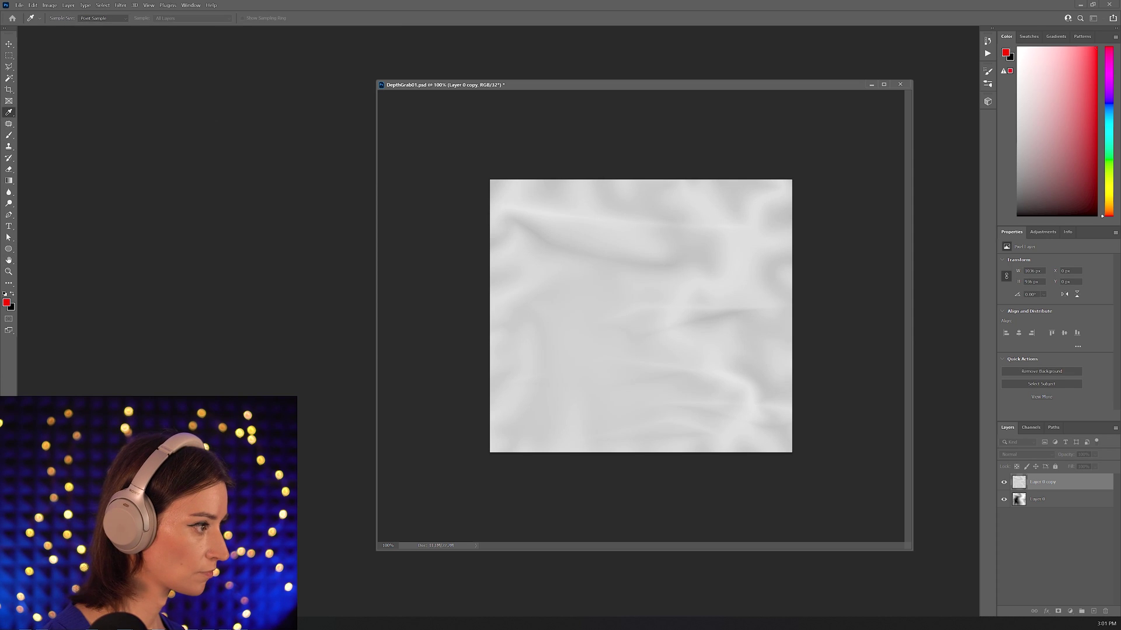
{"action": "key", "text": "ctrl+l"}
{"action": "left_click_drag", "start_coordinate": [434, 250], "coordinate": [293, 99]}
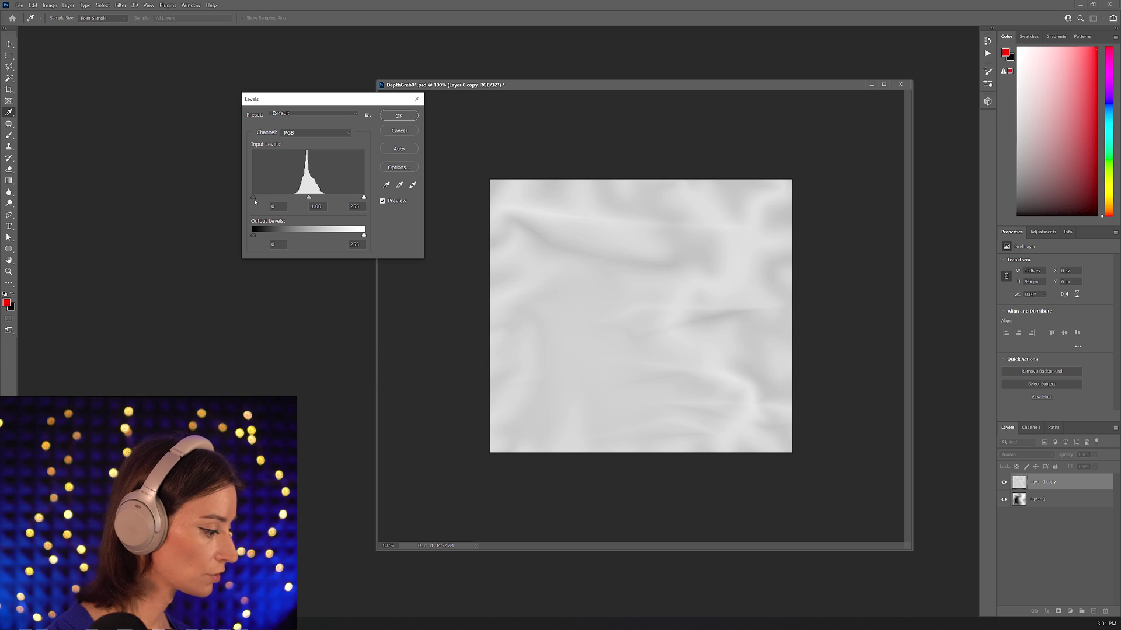
{"action": "left_click_drag", "start_coordinate": [255, 197], "coordinate": [290, 199]}
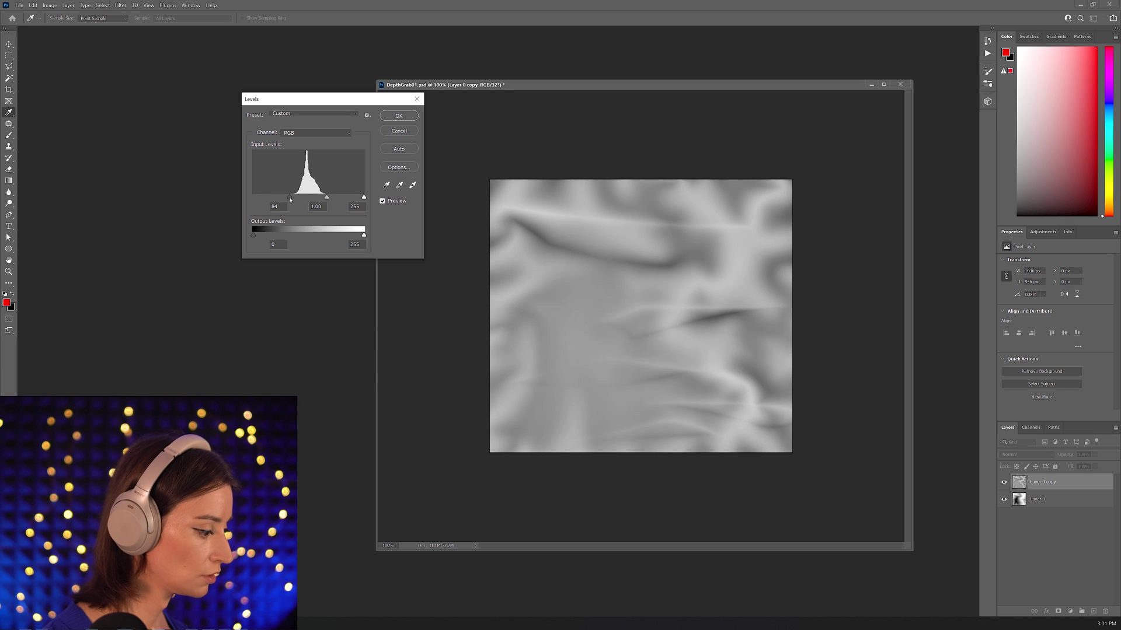
{"action": "left_click_drag", "start_coordinate": [366, 199], "coordinate": [330, 202]}
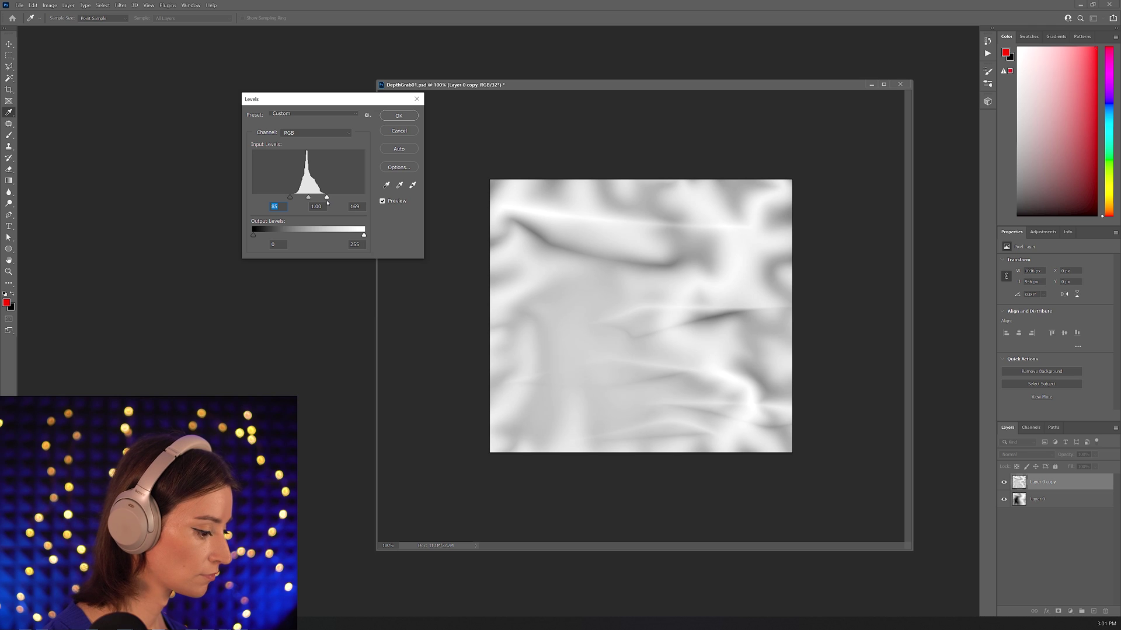
{"action": "left_click", "coordinate": [385, 119]}
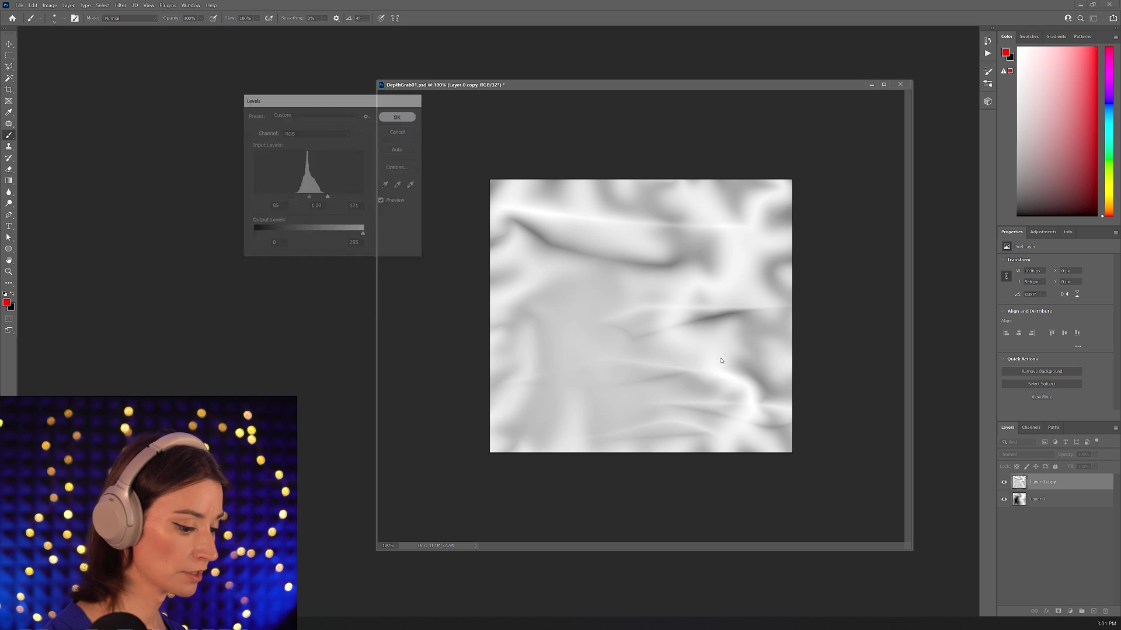
Compare the flattened wrinkle layer with the original by hiding and showing the copy.
{"action": "left_click", "coordinate": [1004, 487]}
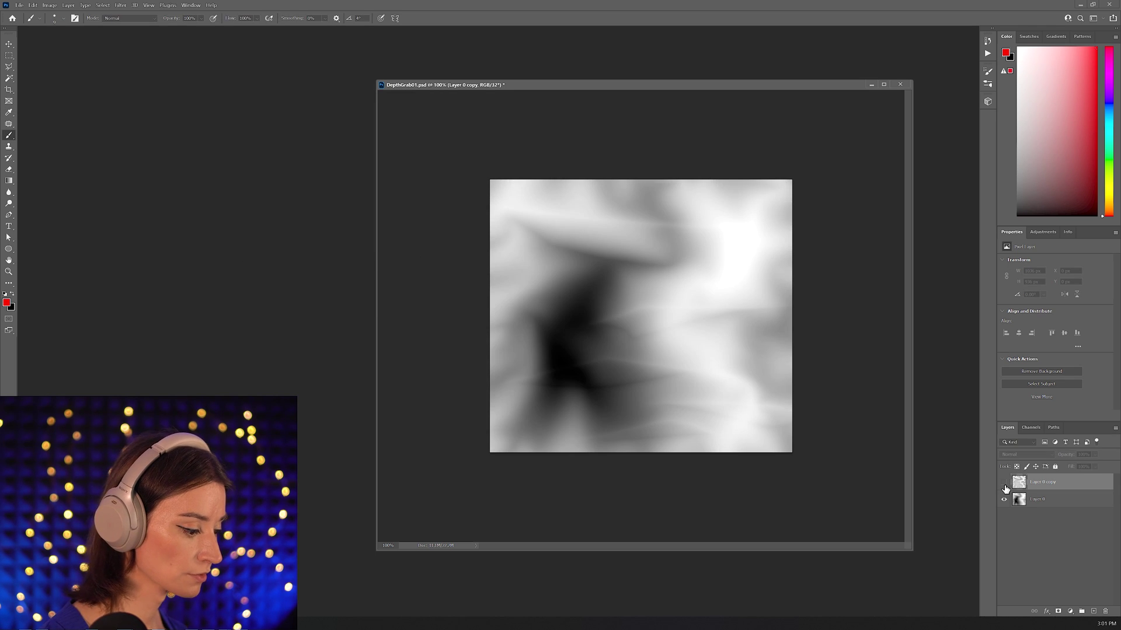
{"action": "left_click", "coordinate": [1004, 483]}
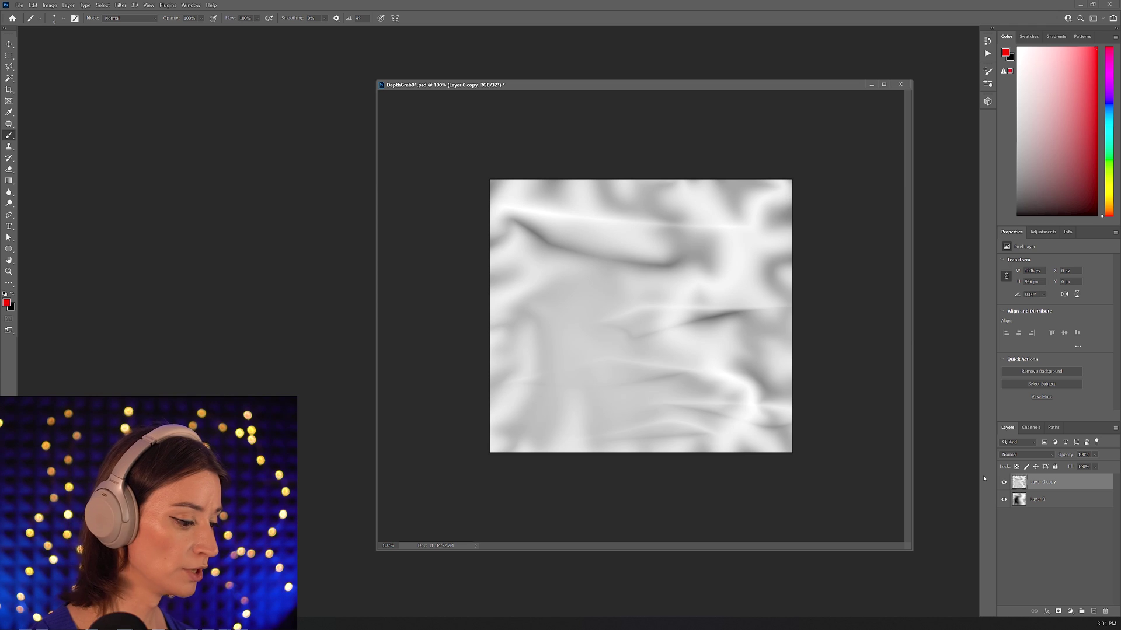
{"action": "left_click_drag", "start_coordinate": [763, 91], "coordinate": [745, 88]}
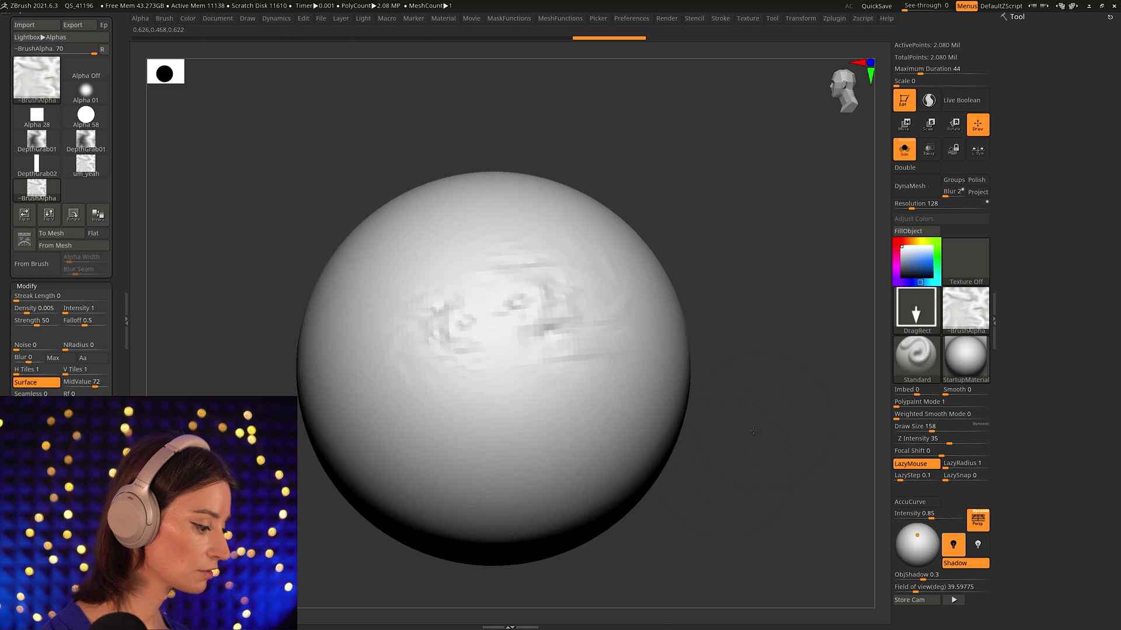
Examine the wrinkles stamped on the sphere in ZBrush, return to Photoshop and check the flattened layer's Levels histogram without changing it.
{"action": "right_click_drag", "start_coordinate": [753, 431], "coordinate": [745, 479], "text": "ctrl"}
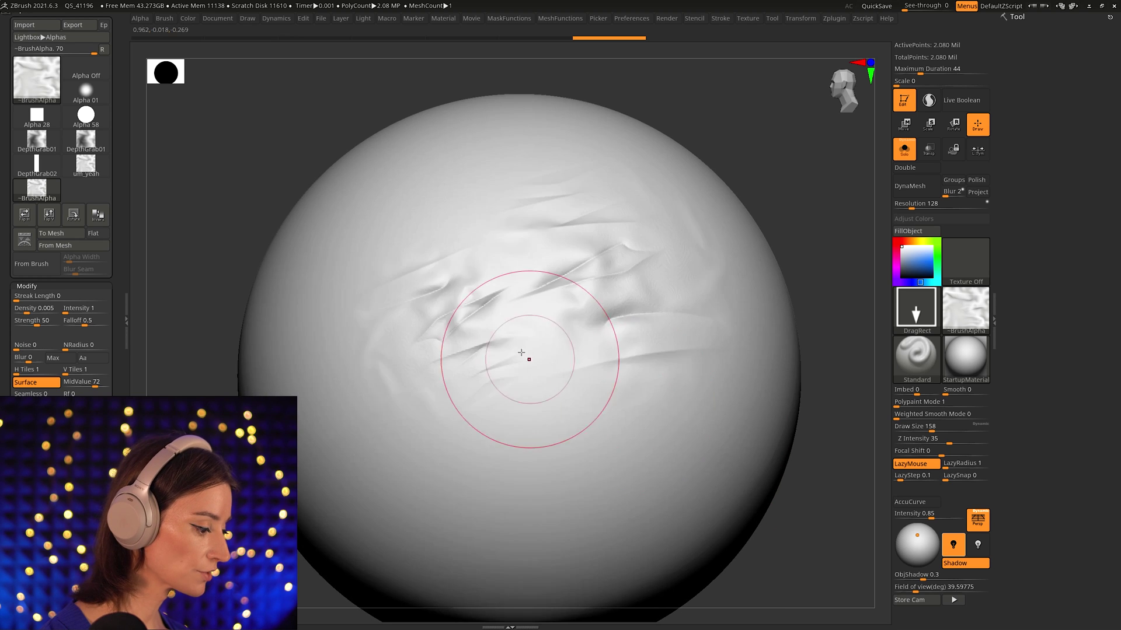
{"action": "right_click_drag", "start_coordinate": [525, 355], "coordinate": [556, 422]}
{"action": "right_click_drag", "start_coordinate": [422, 395], "coordinate": [465, 371]}
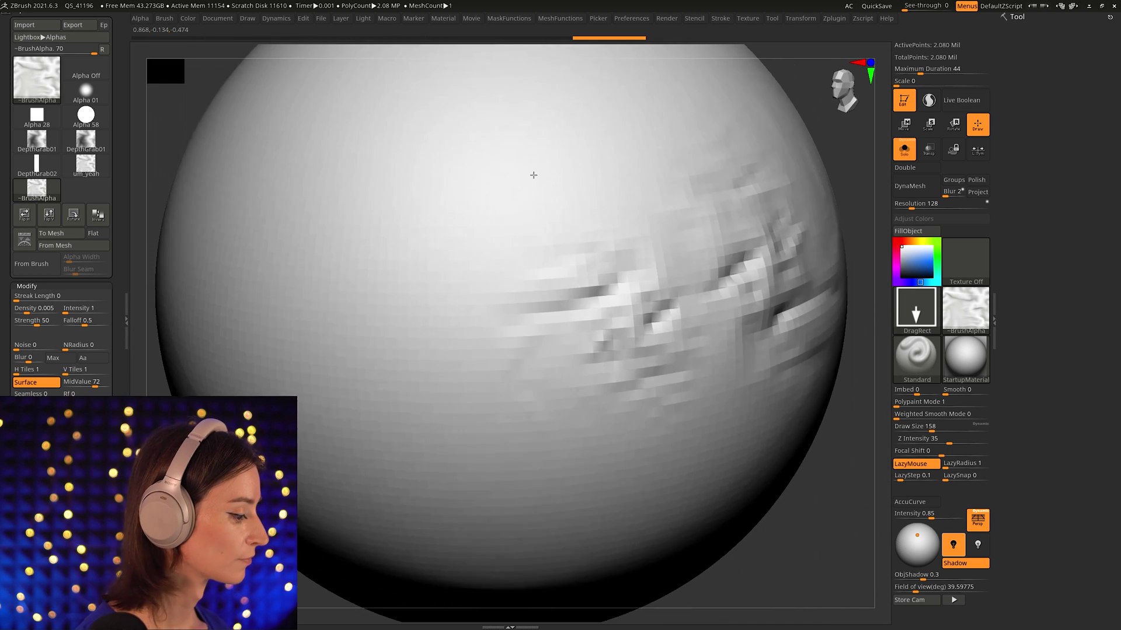
{"action": "key", "text": "ctrl"}
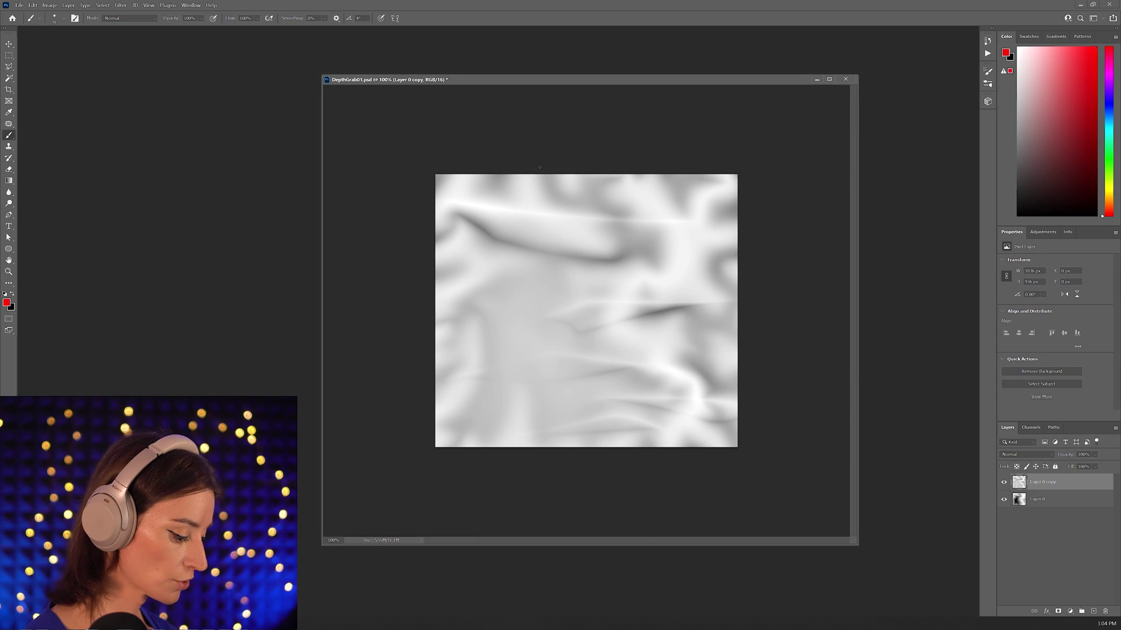
{"action": "key", "text": "ctrl+l"}
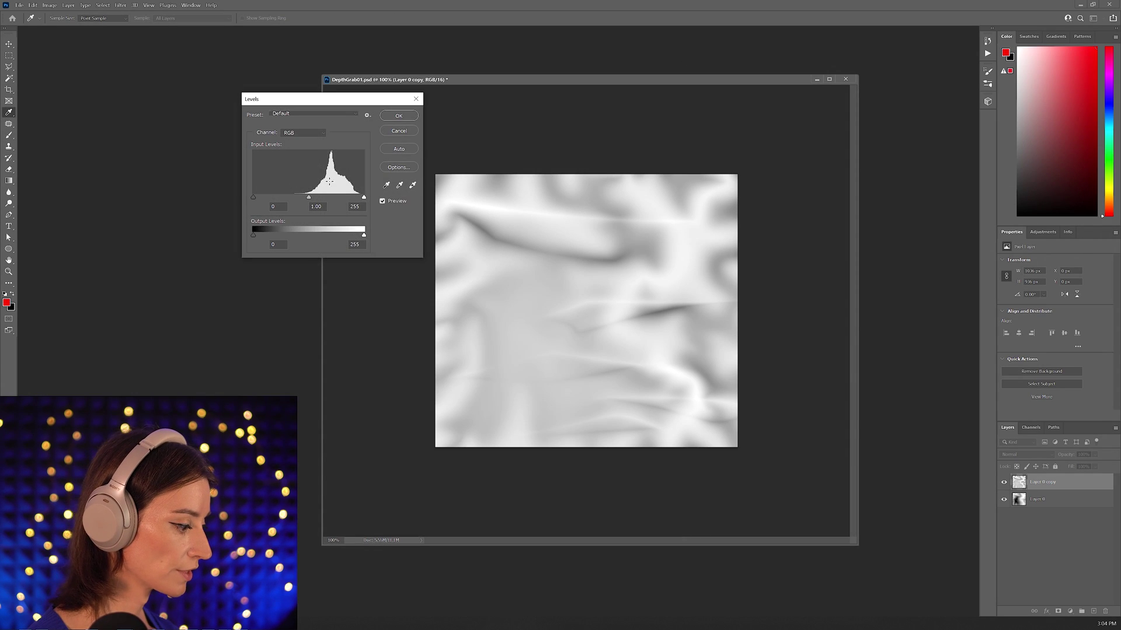
{"action": "left_click", "coordinate": [407, 131]}
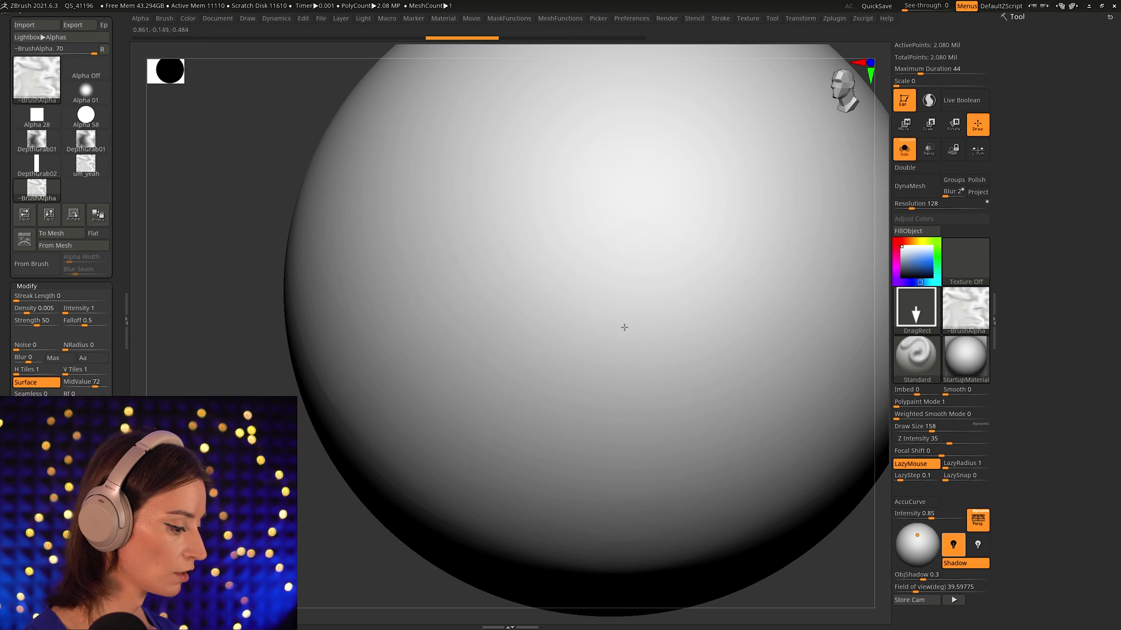
Try stamping the flattened wrinkle alpha on the sphere in ZBrush and inspect its surface, then undo it.
{"action": "mouse_move", "coordinate": [623, 325]}
{"action": "left_mouse_down"}
{"action": "mouse_move", "coordinate": [558, 220]}
{"action": "mouse_move", "coordinate": [513, 219]}
{"action": "left_mouse_up"}
{"action": "right_click_drag", "start_coordinate": [572, 388], "coordinate": [638, 315], "text": "ctrl"}
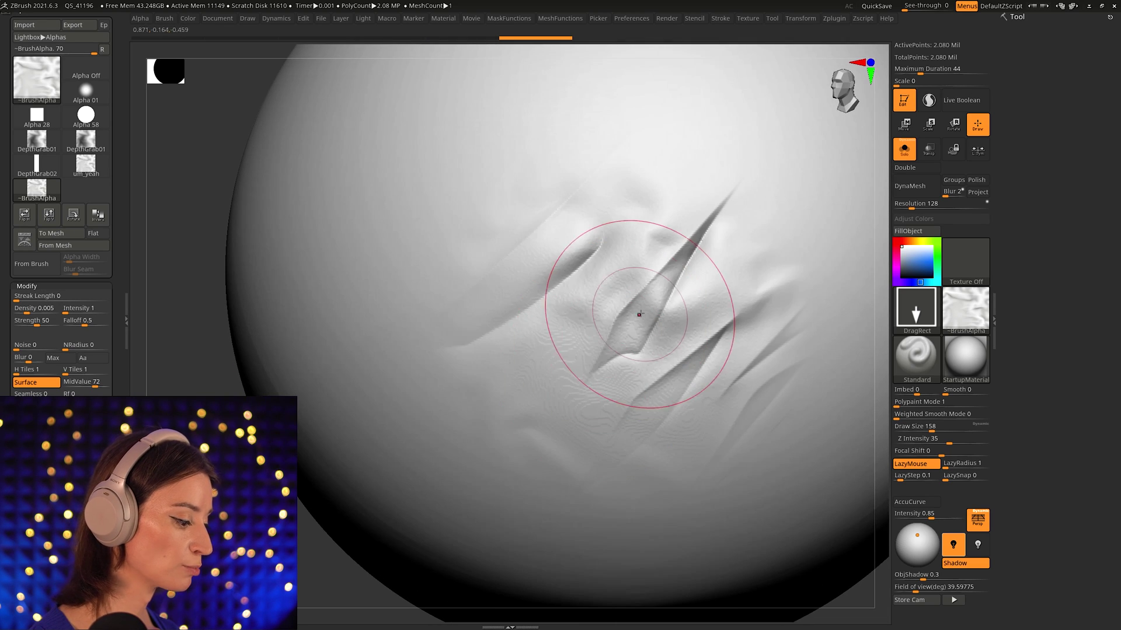
{"action": "key", "text": "ctrl+z"}
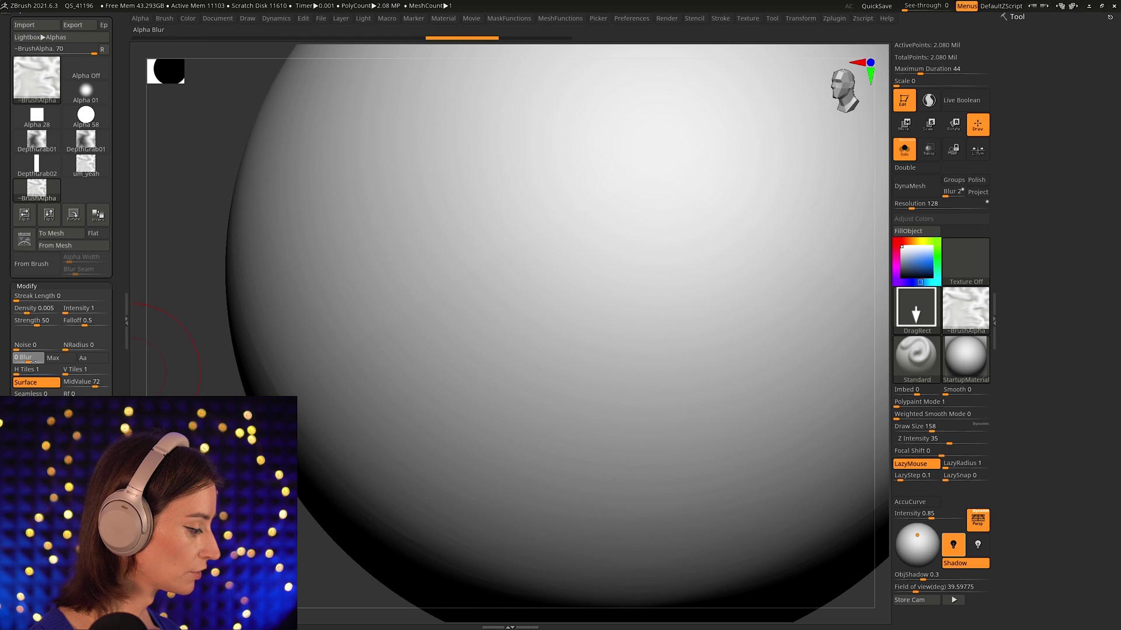
Set the alpha's Blur to 8 and test-stamp it on the lower front of the sphere, then undo the stamp.
{"action": "left_click_drag", "start_coordinate": [538, 371], "coordinate": [453, 261]}
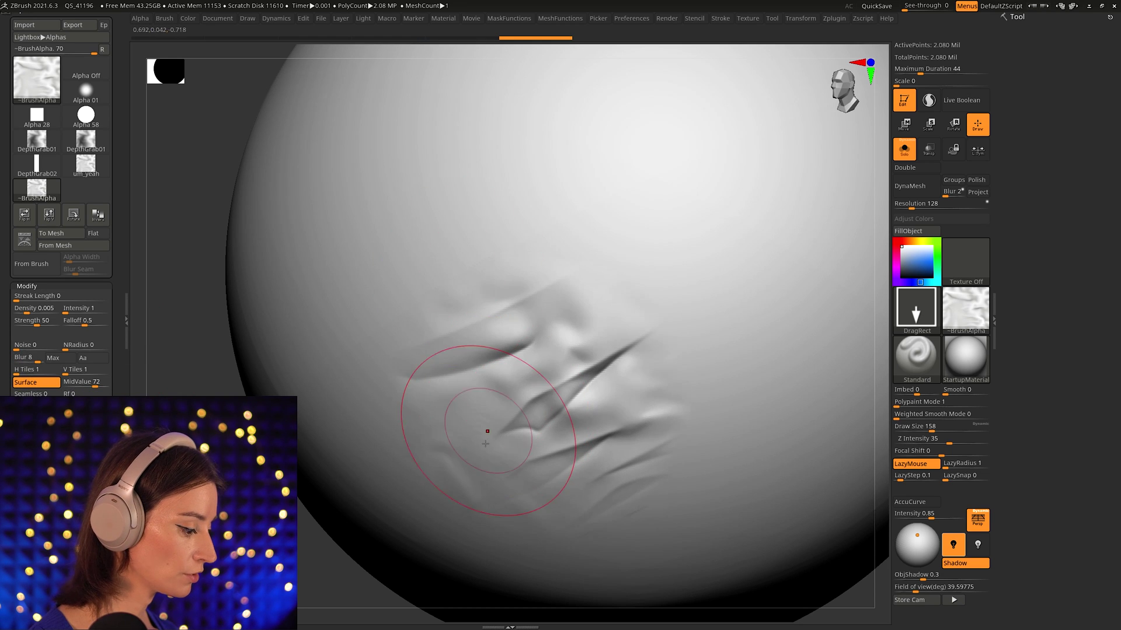
{"action": "right_click_drag", "start_coordinate": [442, 432], "coordinate": [453, 425]}
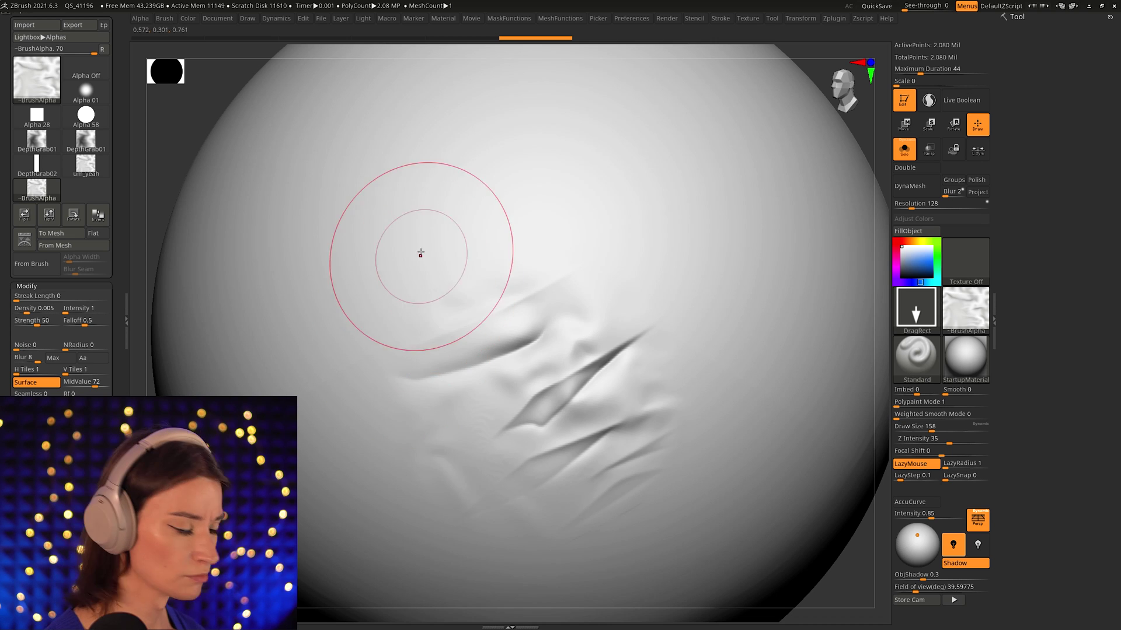
{"action": "key", "text": "ctrl+z"}
Try stamping several blurred wrinkles of different sizes across the front of the sphere, then undo them all.
{"action": "right_click_drag", "start_coordinate": [553, 334], "coordinate": [507, 363], "text": "ctrl"}
{"action": "left_click_drag", "start_coordinate": [505, 264], "coordinate": [509, 338]}
{"action": "left_click_drag", "start_coordinate": [514, 371], "coordinate": [572, 449]}
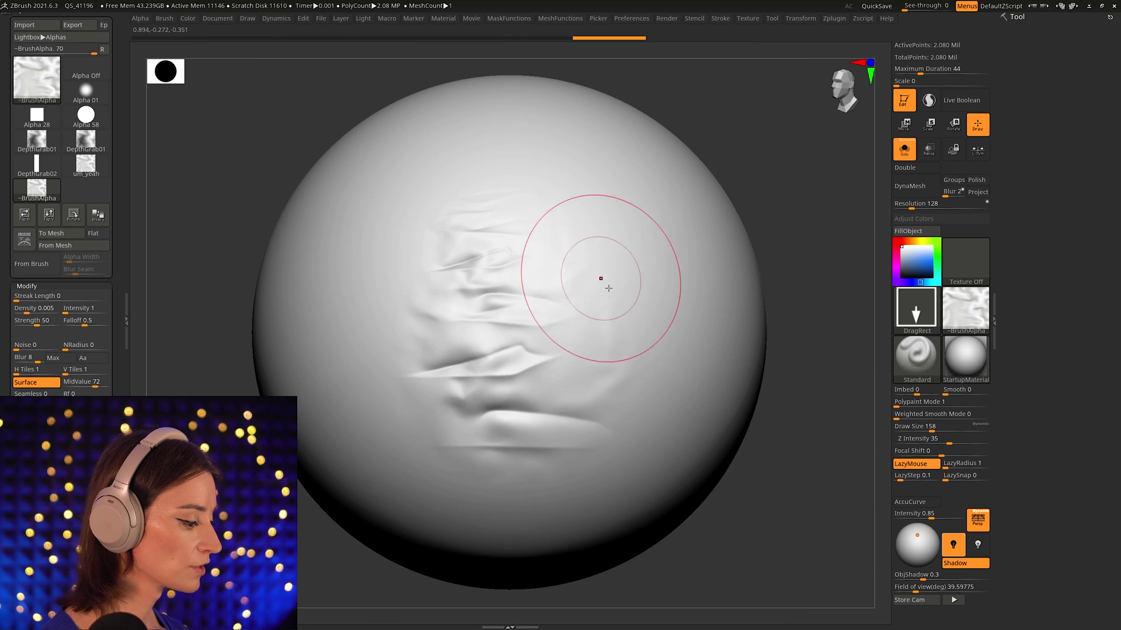
{"action": "left_click_drag", "start_coordinate": [601, 277], "coordinate": [696, 447]}
{"action": "right_click_drag", "start_coordinate": [846, 483], "coordinate": [526, 450]}
{"action": "right_click_drag", "start_coordinate": [525, 450], "coordinate": [287, 415], "text": "ctrl"}
{"action": "key", "text": "ctrl+z"}
{"action": "key", "text": "ctrl+z"}
{"action": "key", "text": "ctrl+z"}
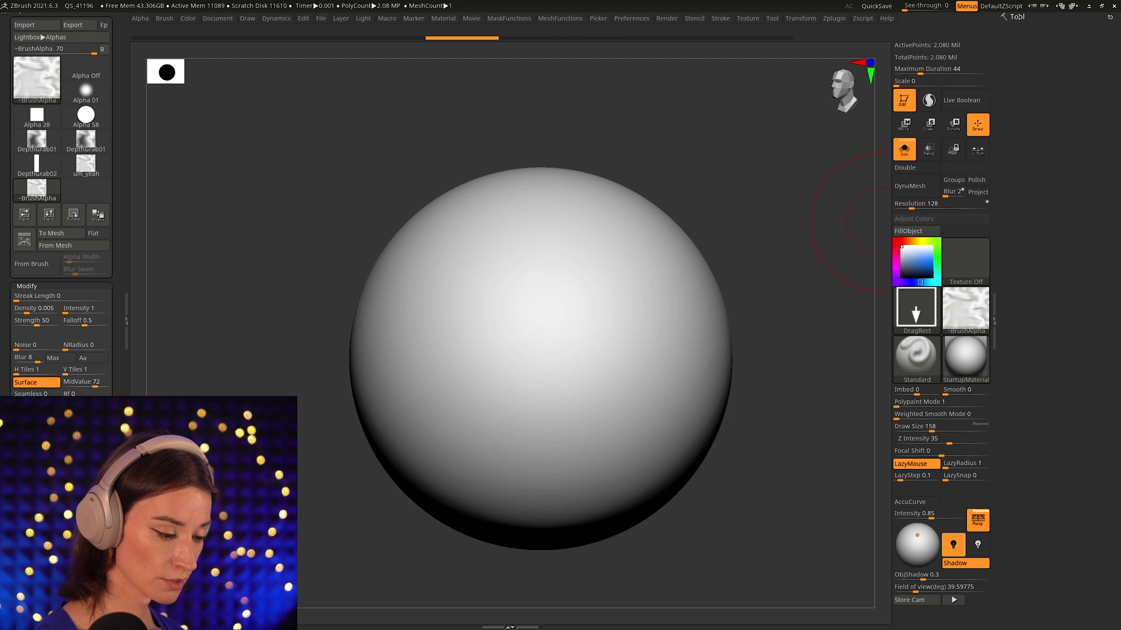
Switch to the retopoed_high blouse and try a small wrinkle stamp on the front of its waist panel.
{"action": "left_click", "coordinate": [1017, 17]}
{"action": "left_click", "coordinate": [1034, 234]}
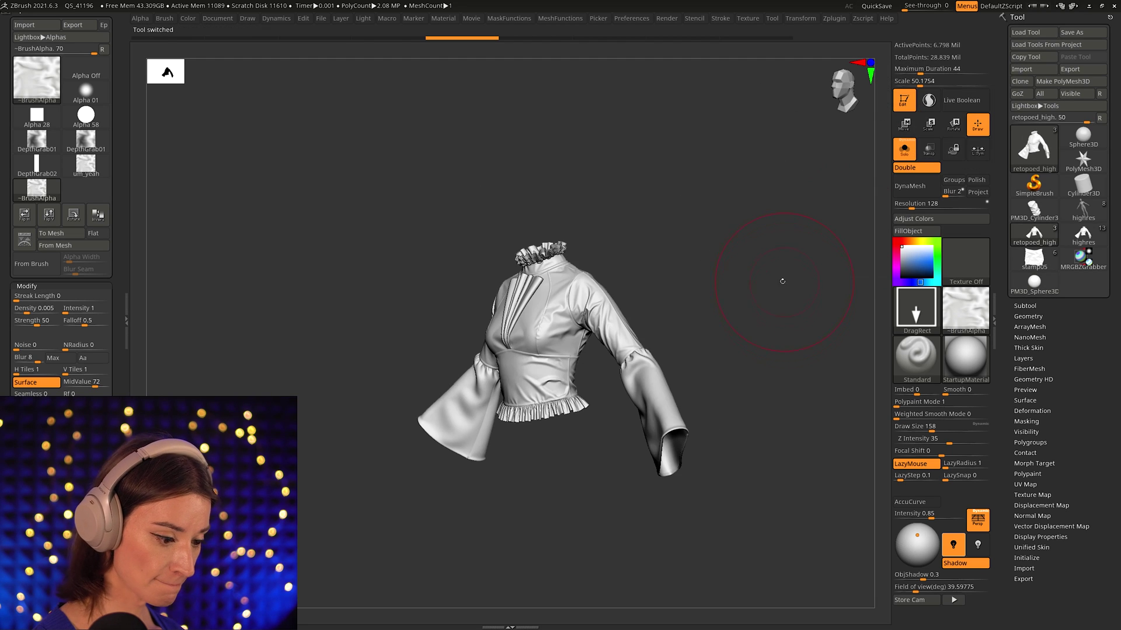
{"action": "right_click_drag", "start_coordinate": [564, 350], "coordinate": [525, 420], "text": "ctrl"}
{"action": "right_click_drag", "start_coordinate": [373, 327], "coordinate": [433, 313]}
{"action": "left_click_drag", "start_coordinate": [448, 325], "coordinate": [450, 357]}
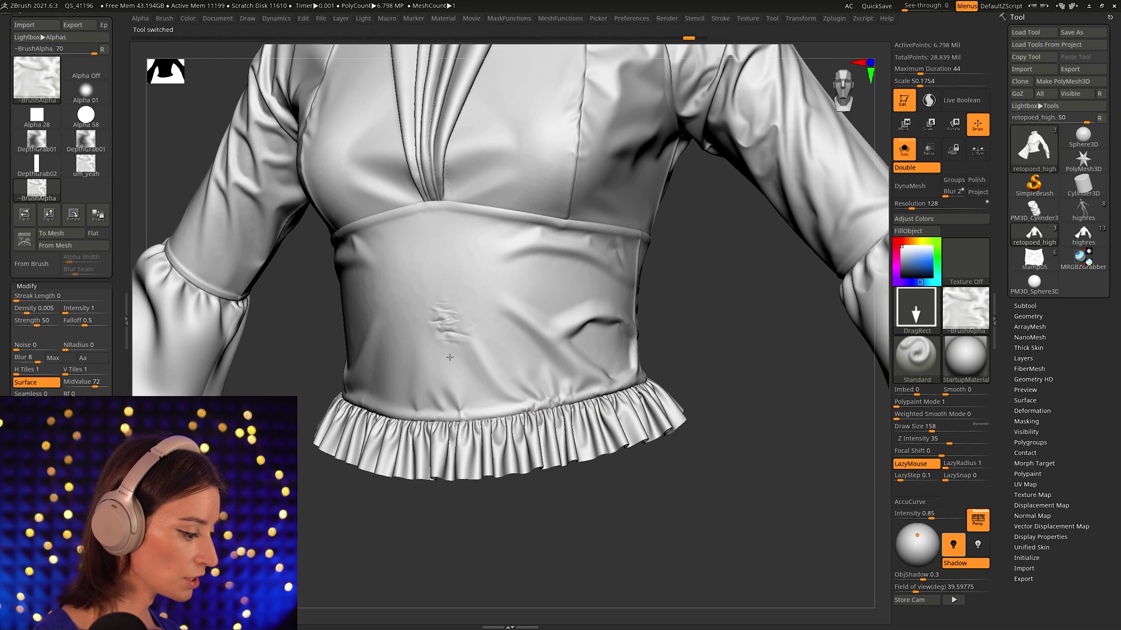
Lower the brush's Z Intensity to 17 and try stamping folds on the side of the blouse's waist.
{"action": "key", "text": "space"}
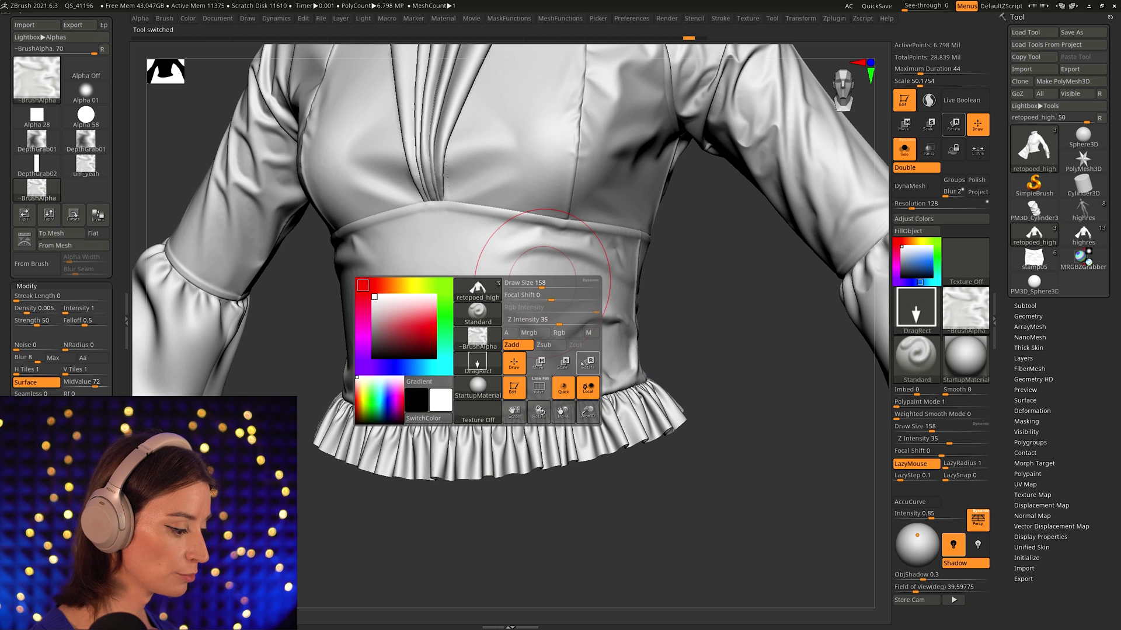
{"action": "left_click_drag", "start_coordinate": [558, 321], "coordinate": [543, 321]}
{"action": "right_click_drag", "start_coordinate": [698, 321], "coordinate": [682, 363], "text": "alt"}
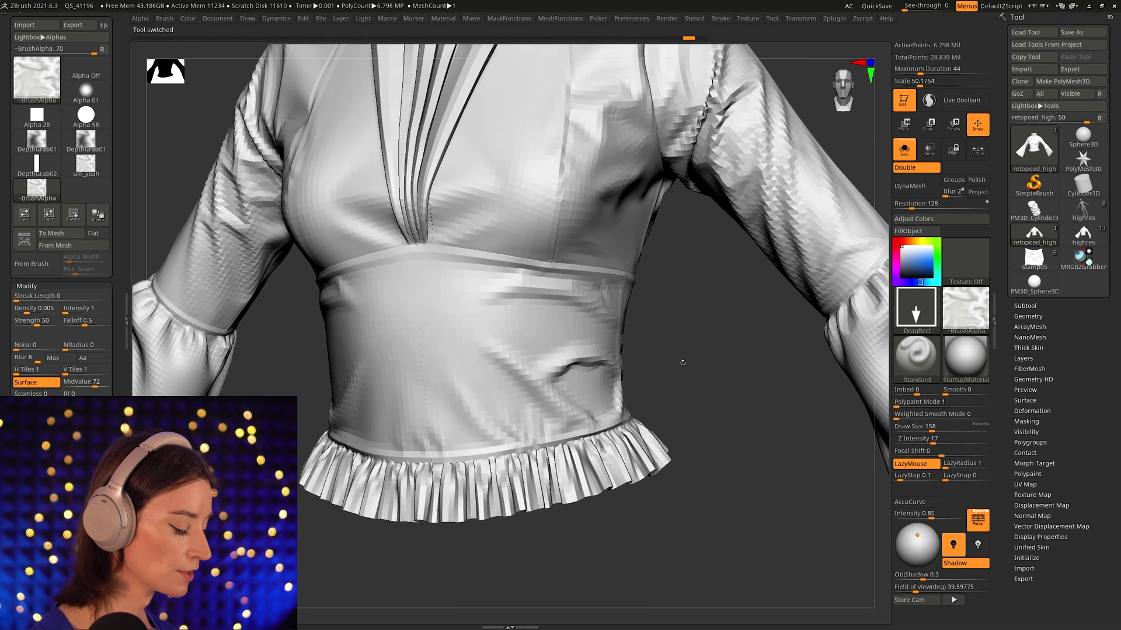
{"action": "left_click_drag", "start_coordinate": [682, 362], "coordinate": [589, 385]}
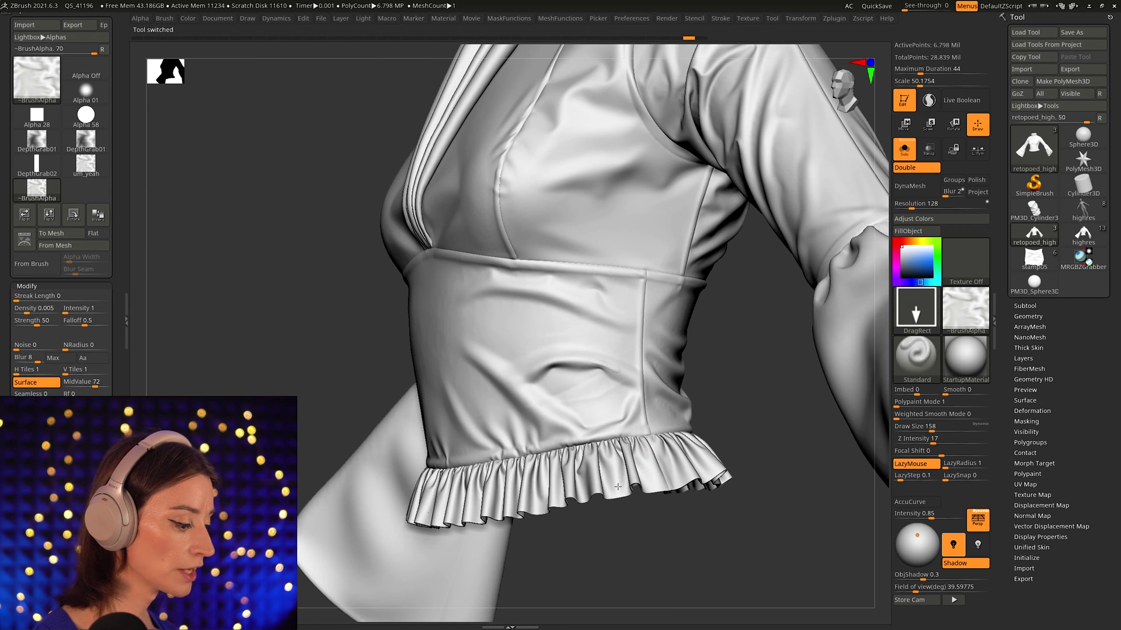
{"action": "left_click_drag", "start_coordinate": [617, 487], "coordinate": [619, 489]}
{"action": "right_click_drag", "start_coordinate": [618, 467], "coordinate": [680, 438]}
Set the brush's Z Intensity to 23 and stamp memory folds across the side and front of the waist panel.
{"action": "key", "text": "space"}
{"action": "left_click_drag", "start_coordinate": [543, 428], "coordinate": [549, 429]}
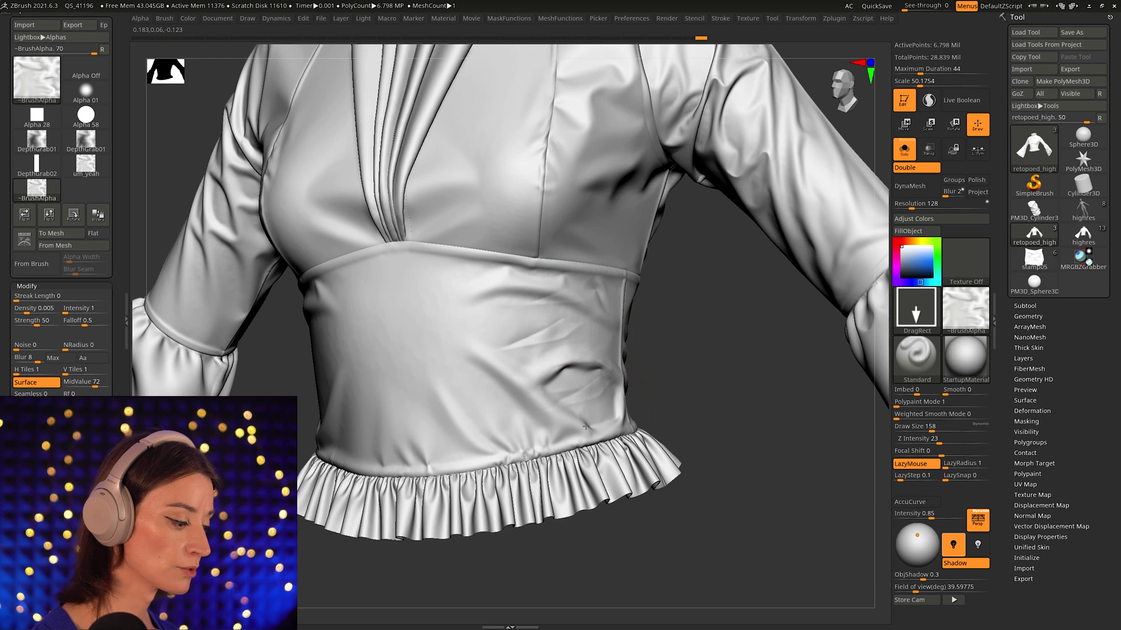
{"action": "left_click_drag", "start_coordinate": [662, 453], "coordinate": [654, 412]}
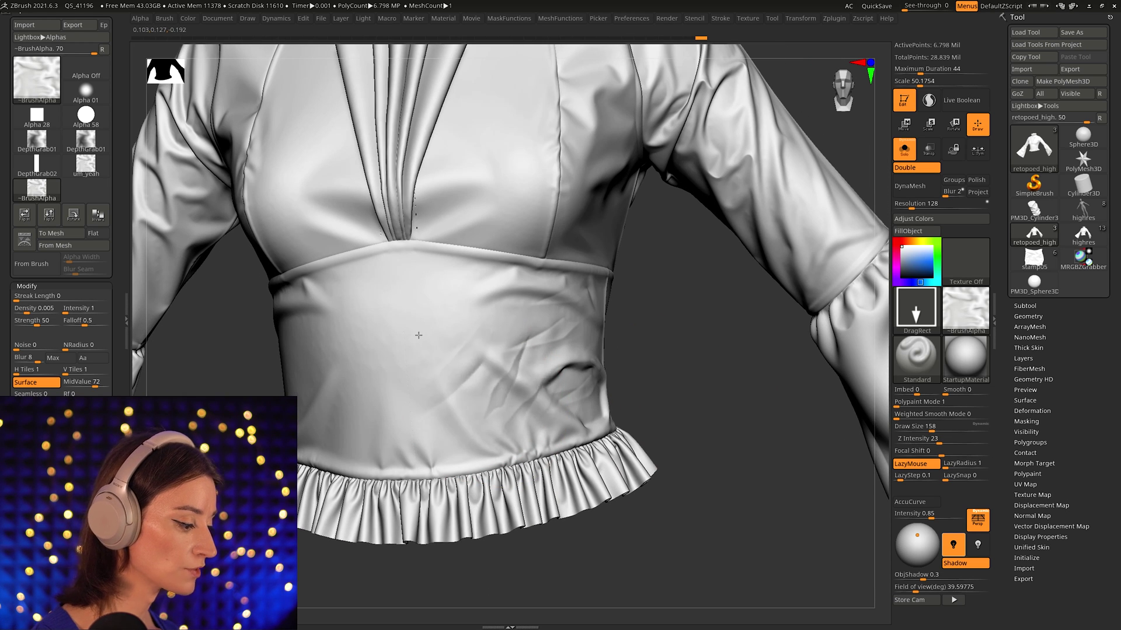
{"action": "left_click_drag", "start_coordinate": [404, 318], "coordinate": [366, 405]}
{"action": "mouse_move", "coordinate": [680, 502]}
{"action": "left_mouse_down"}
{"action": "mouse_move", "coordinate": [618, 591]}
{"action": "mouse_move", "coordinate": [570, 530]}
{"action": "mouse_move", "coordinate": [587, 540]}
{"action": "left_mouse_up"}
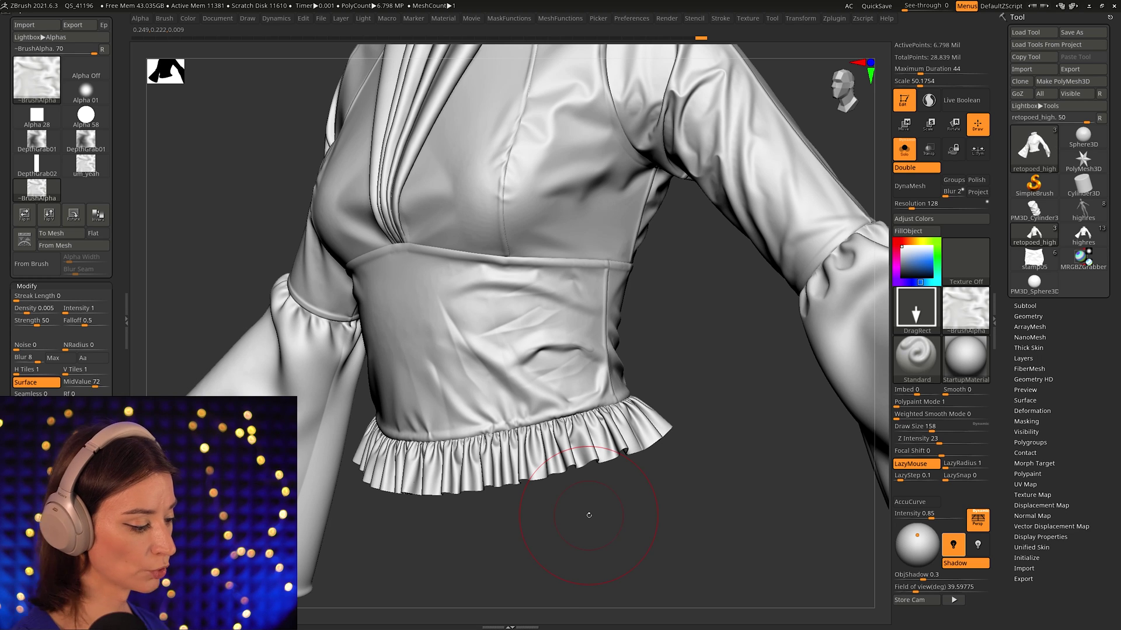
Stamp memory folds on the bust's side panel beneath the armhole, the back waist panel and the gathered lower sleeve.
{"action": "left_click_drag", "start_coordinate": [607, 235], "coordinate": [605, 240]}
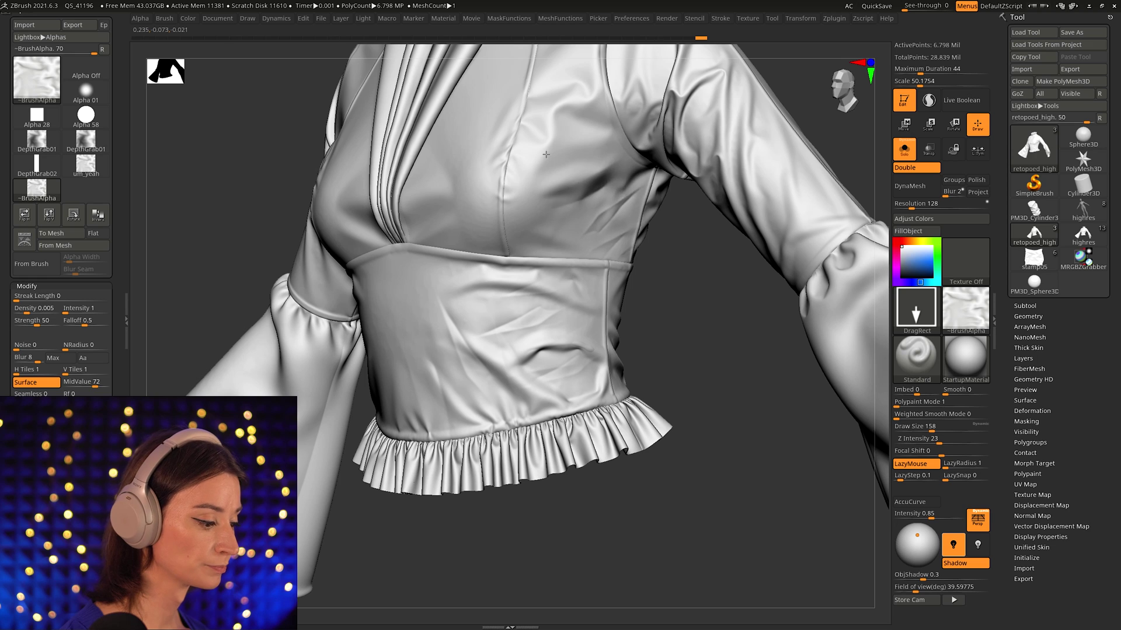
{"action": "key", "text": "ctrl"}
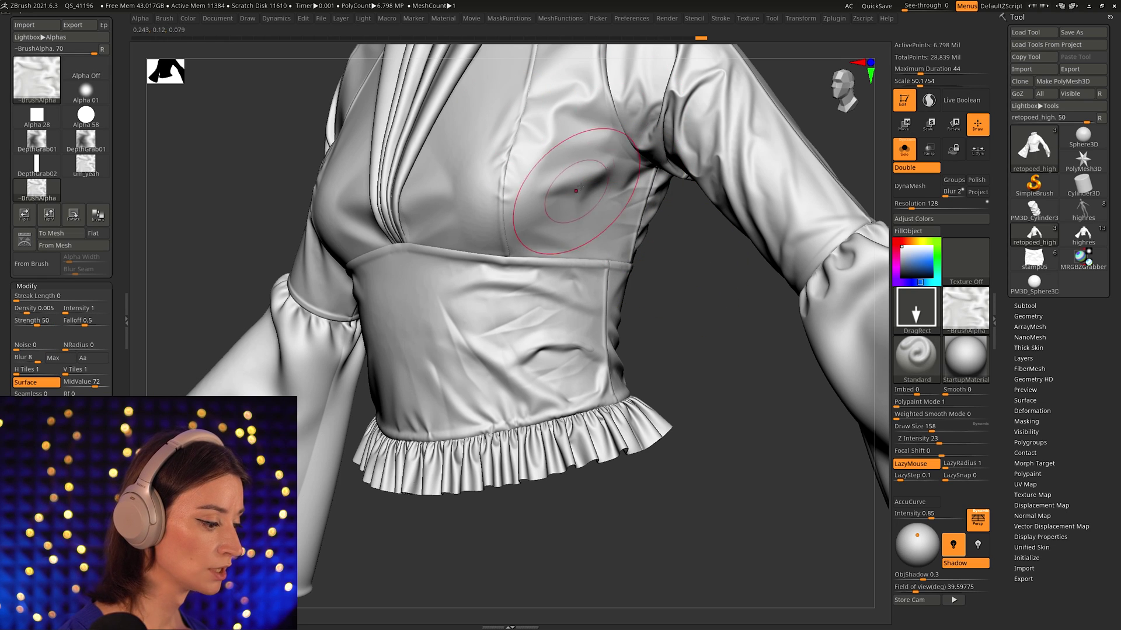
{"action": "left_click_drag", "start_coordinate": [575, 191], "coordinate": [639, 124]}
{"action": "mouse_move", "coordinate": [696, 362]}
{"action": "left_mouse_down", "text": "alt"}
{"action": "mouse_move", "coordinate": [696, 382]}
{"action": "mouse_move", "coordinate": [573, 349]}
{"action": "mouse_move", "coordinate": [591, 338]}
{"action": "left_mouse_up", "text": "alt"}
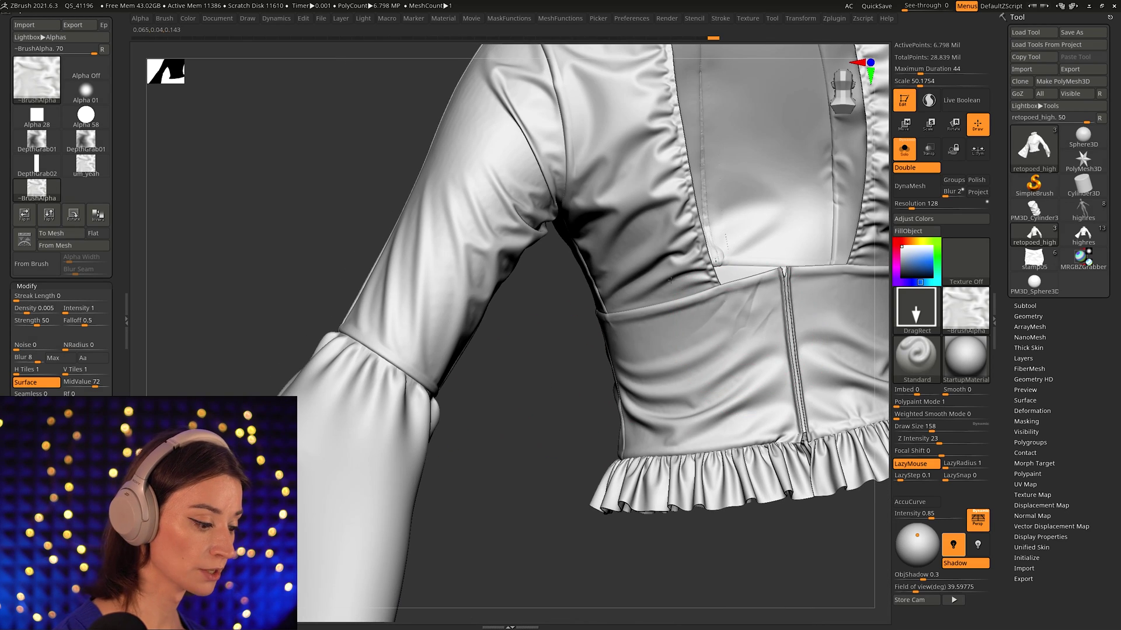
{"action": "mouse_move", "coordinate": [832, 331]}
{"action": "left_mouse_down"}
{"action": "mouse_move", "coordinate": [828, 383]}
{"action": "mouse_move", "coordinate": [770, 442]}
{"action": "left_mouse_up"}
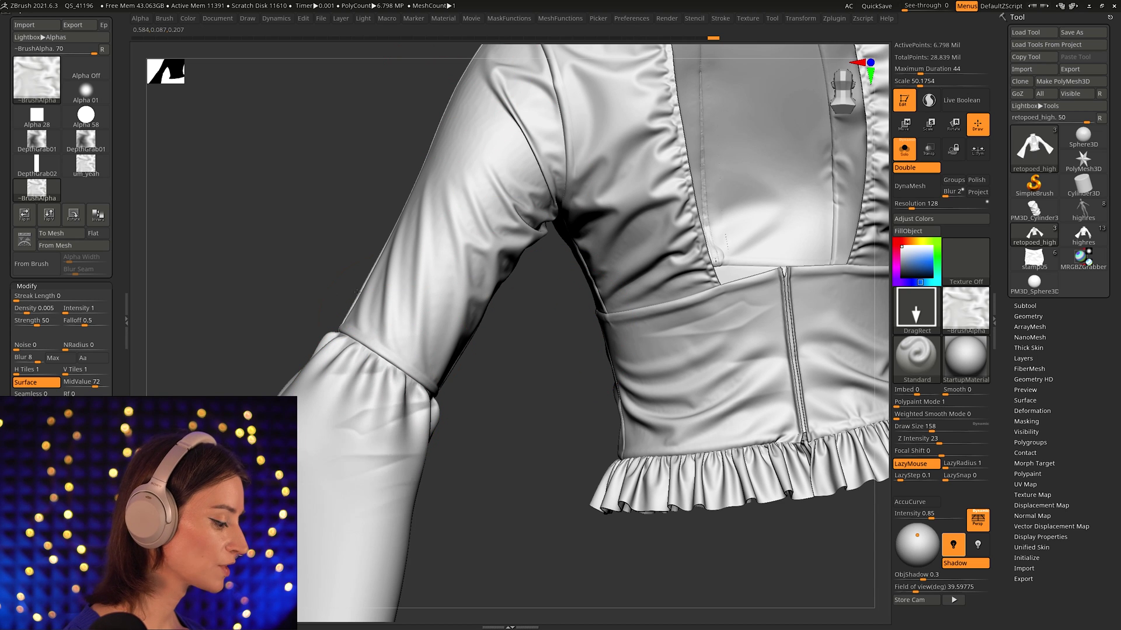
Stamp memory folds around the flared lower end of the blouse's other sleeve.
{"action": "mouse_move", "coordinate": [493, 362]}
{"action": "left_mouse_down", "text": "alt"}
{"action": "mouse_move", "coordinate": [489, 286]}
{"action": "mouse_move", "coordinate": [490, 392]}
{"action": "mouse_move", "coordinate": [654, 409]}
{"action": "mouse_move", "coordinate": [657, 324]}
{"action": "mouse_move", "coordinate": [668, 321]}
{"action": "left_mouse_up", "text": "alt"}
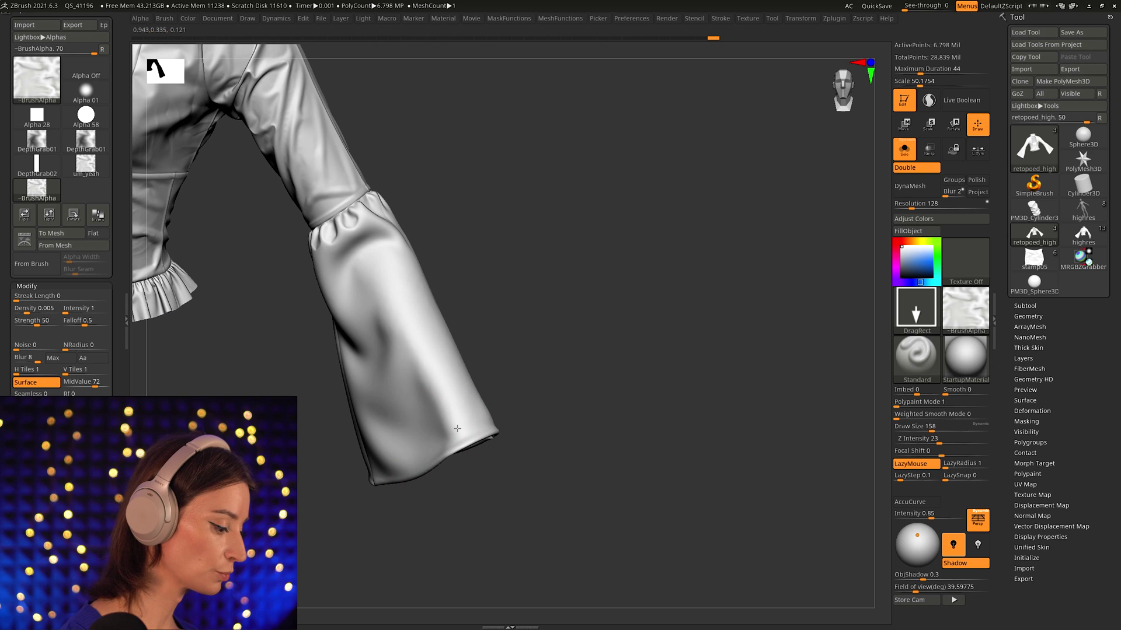
{"action": "mouse_move", "coordinate": [541, 385]}
{"action": "left_mouse_down"}
{"action": "mouse_move", "coordinate": [400, 450]}
{"action": "mouse_move", "coordinate": [296, 471]}
{"action": "mouse_move", "coordinate": [263, 492]}
{"action": "left_mouse_up"}
{"action": "left_click_drag", "start_coordinate": [315, 446], "coordinate": [312, 438]}
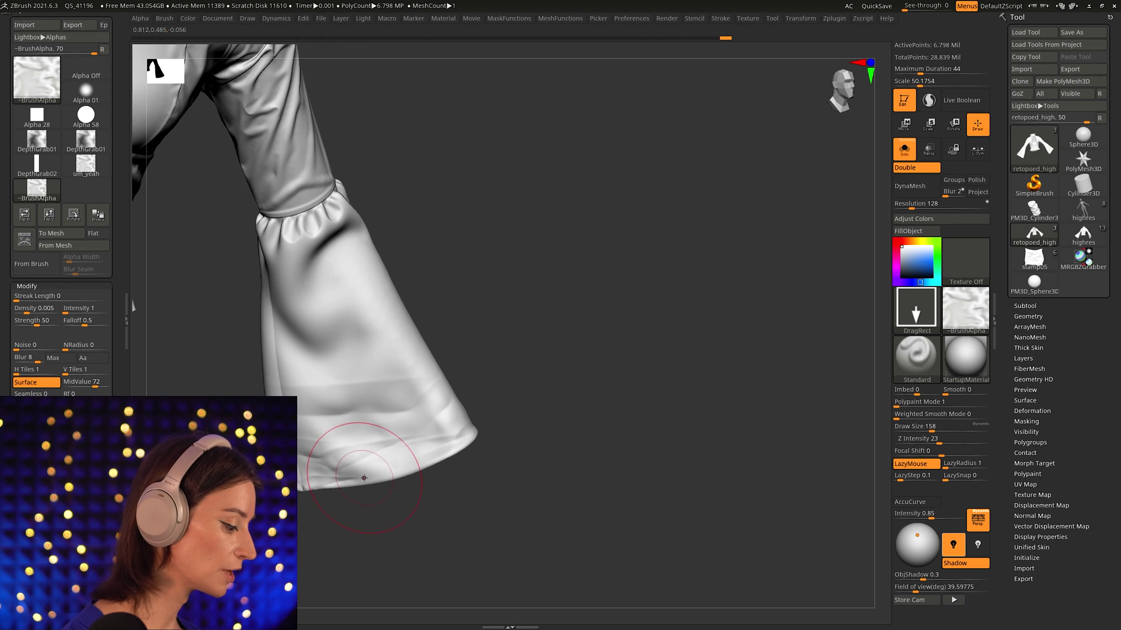